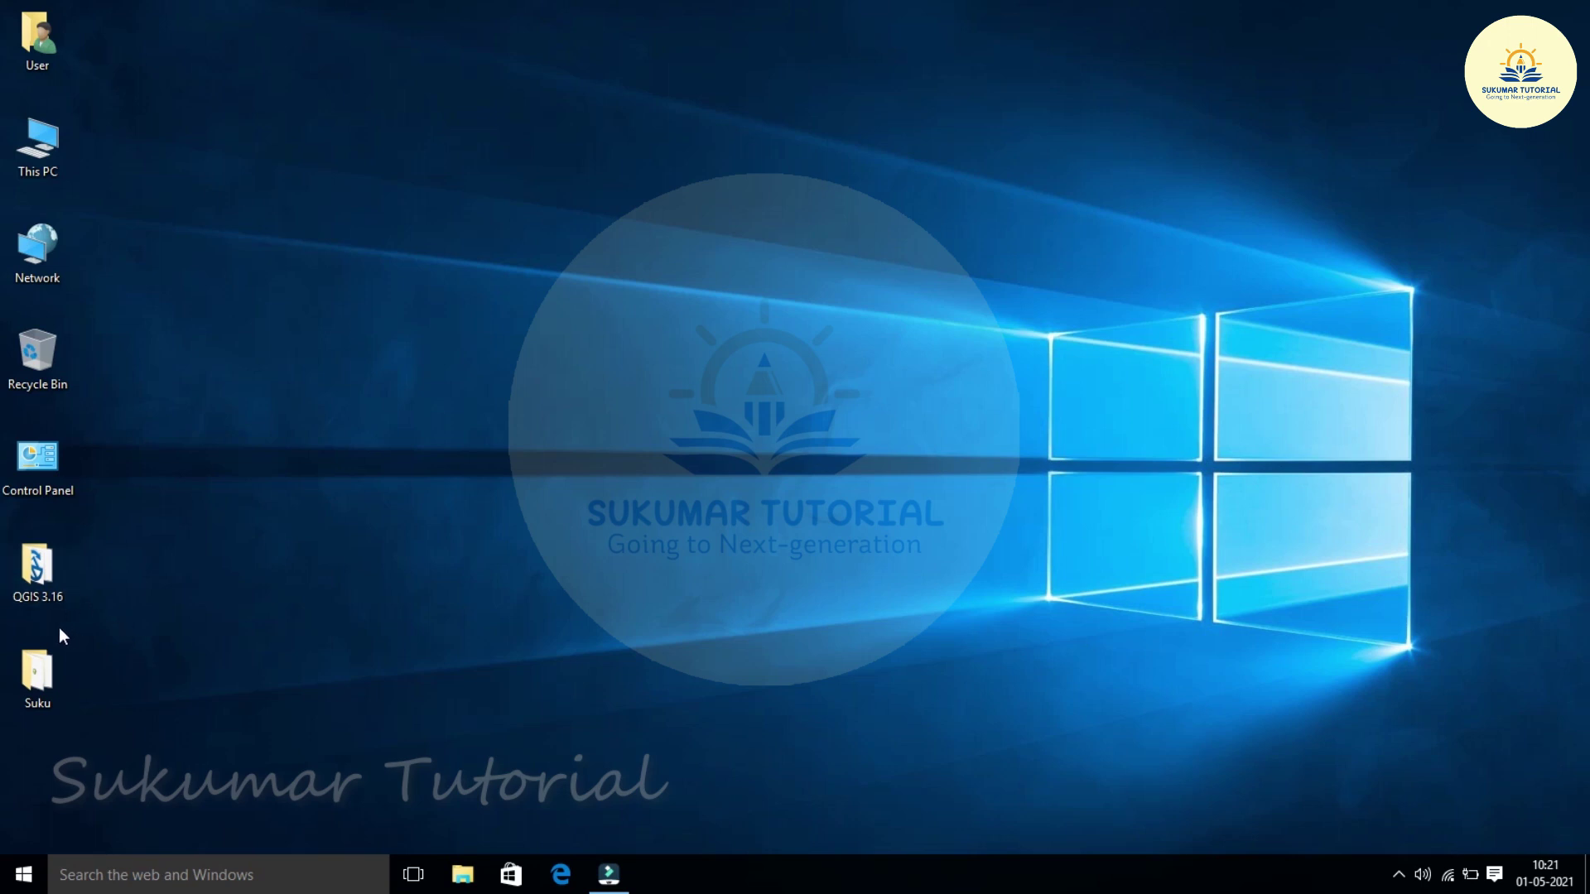
- Launch QGIS Desktop 3.16.2 from the QGIS 3.16 folder
{"action": "double_click", "coordinate": [37, 576]}
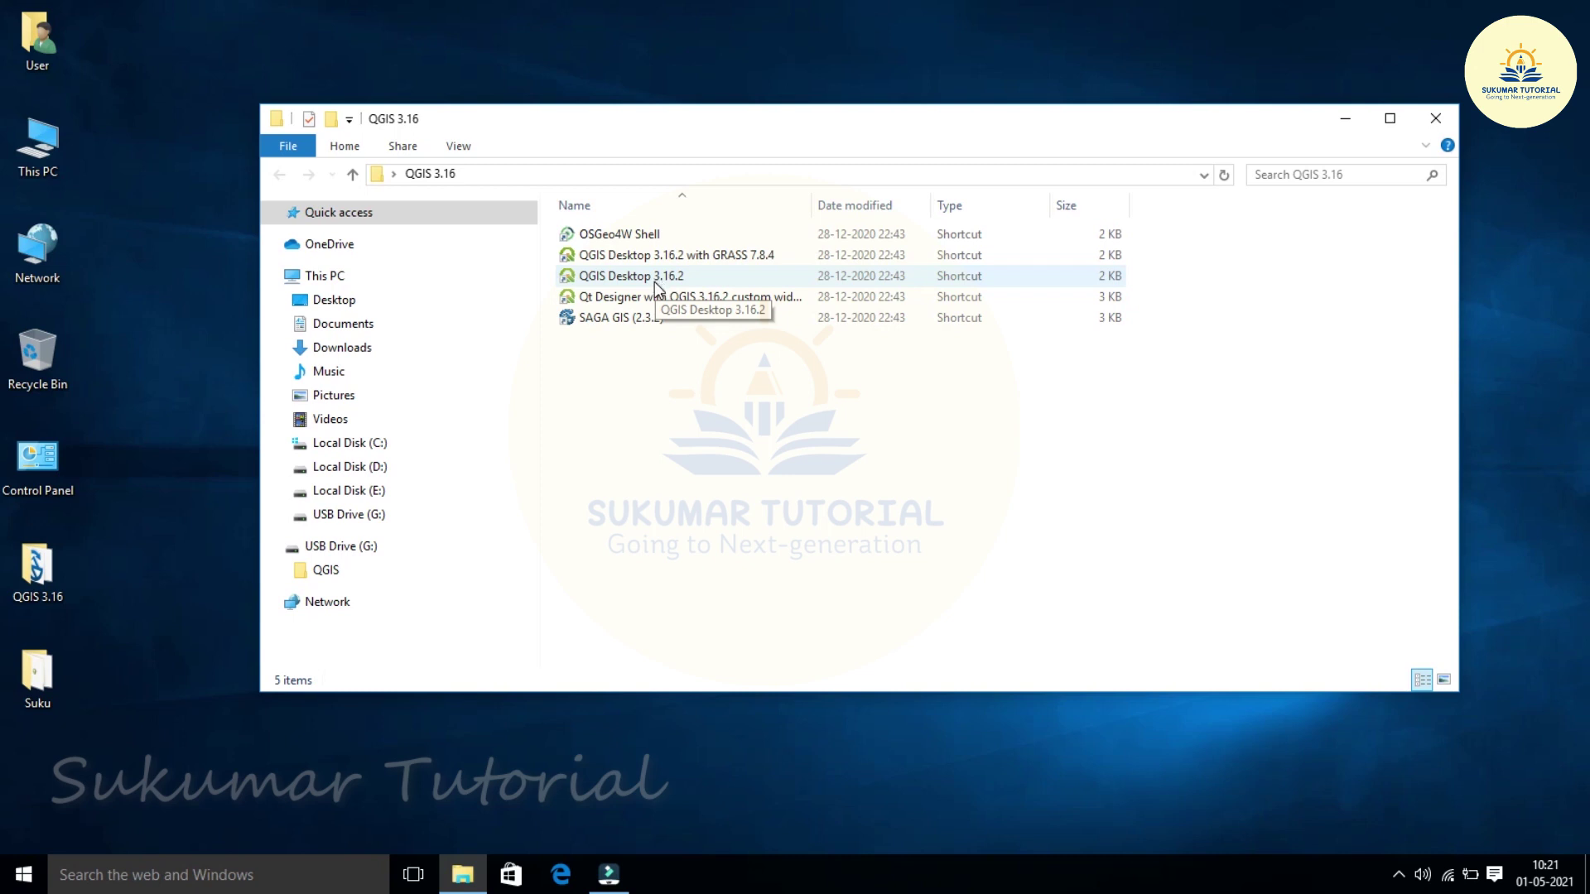
{"action": "double_click", "coordinate": [655, 278]}
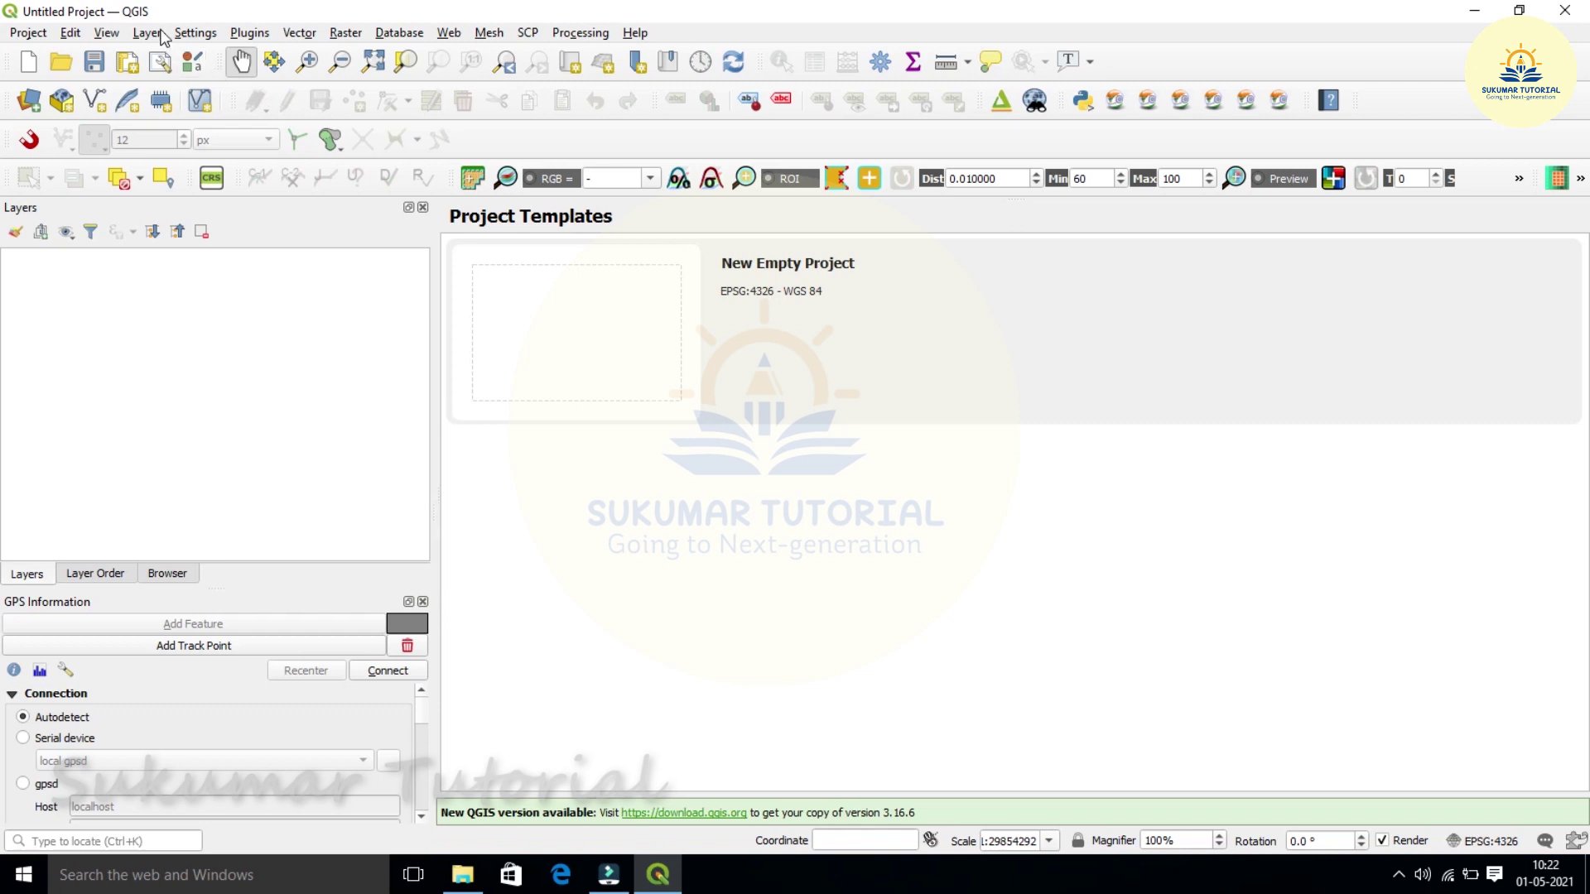
- Open the Georeferencer from the Raster menu and load 56D11.jpg from the topo folder
{"action": "left_click", "coordinate": [346, 37]}
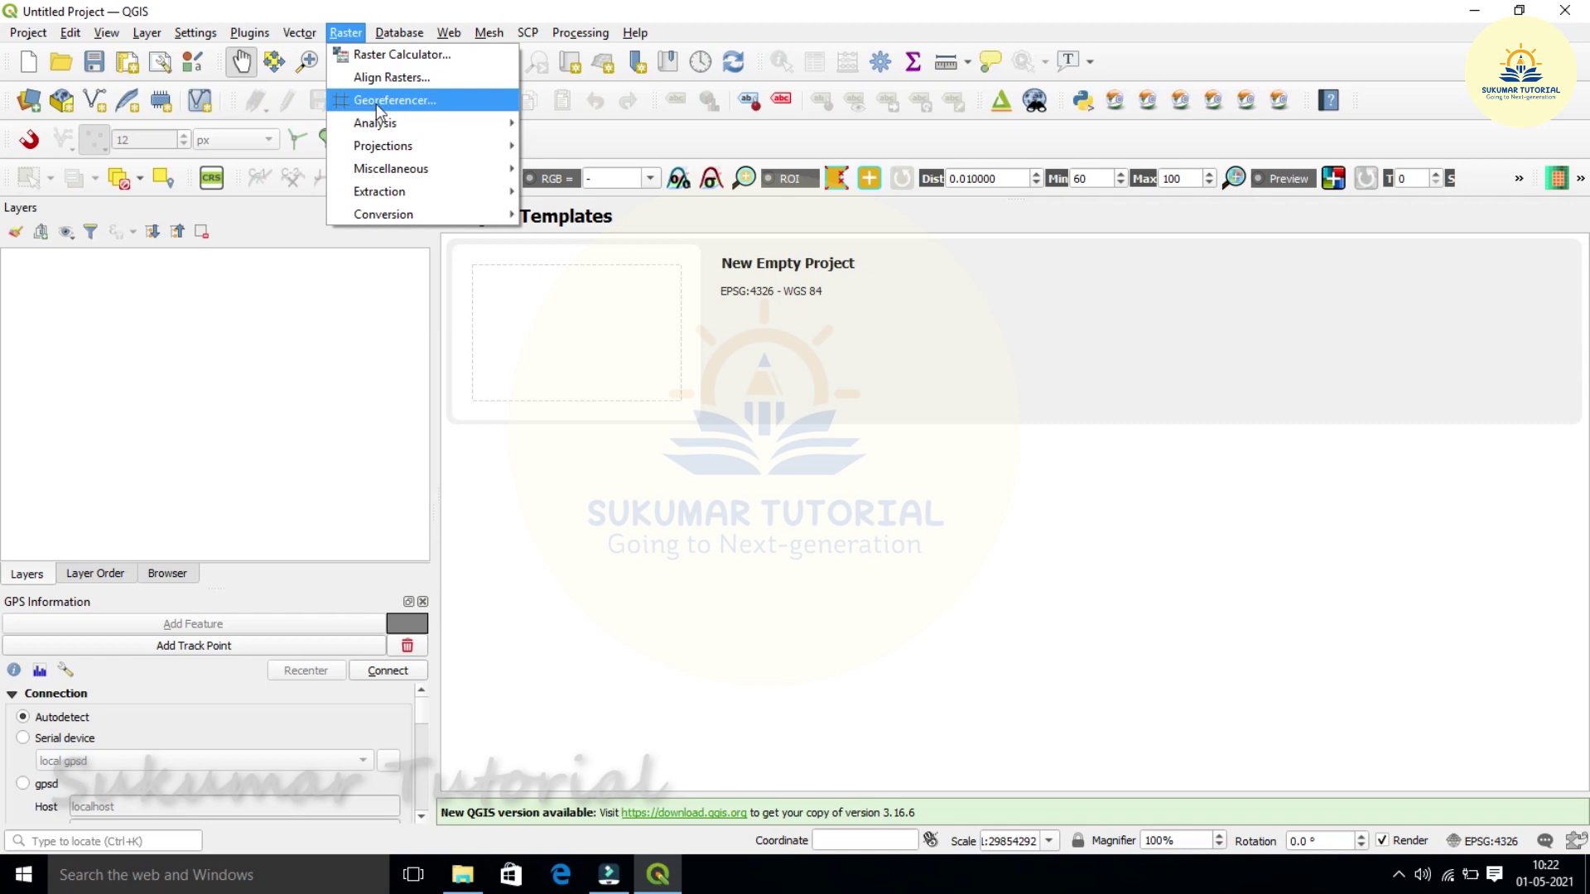
{"action": "left_click", "coordinate": [377, 103]}
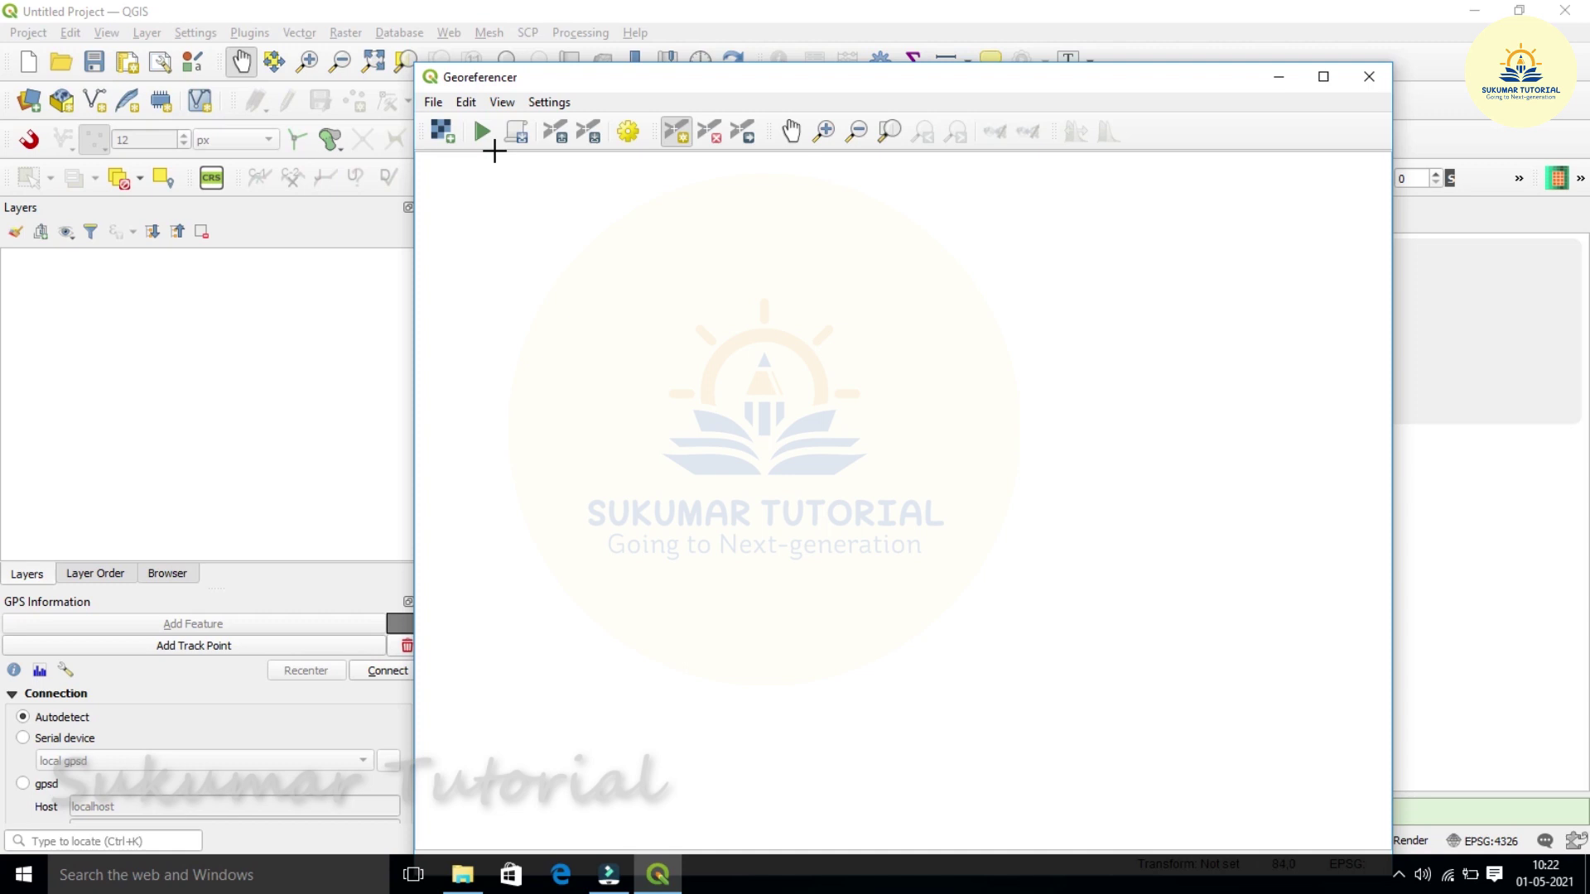
{"action": "left_click", "coordinate": [447, 139]}
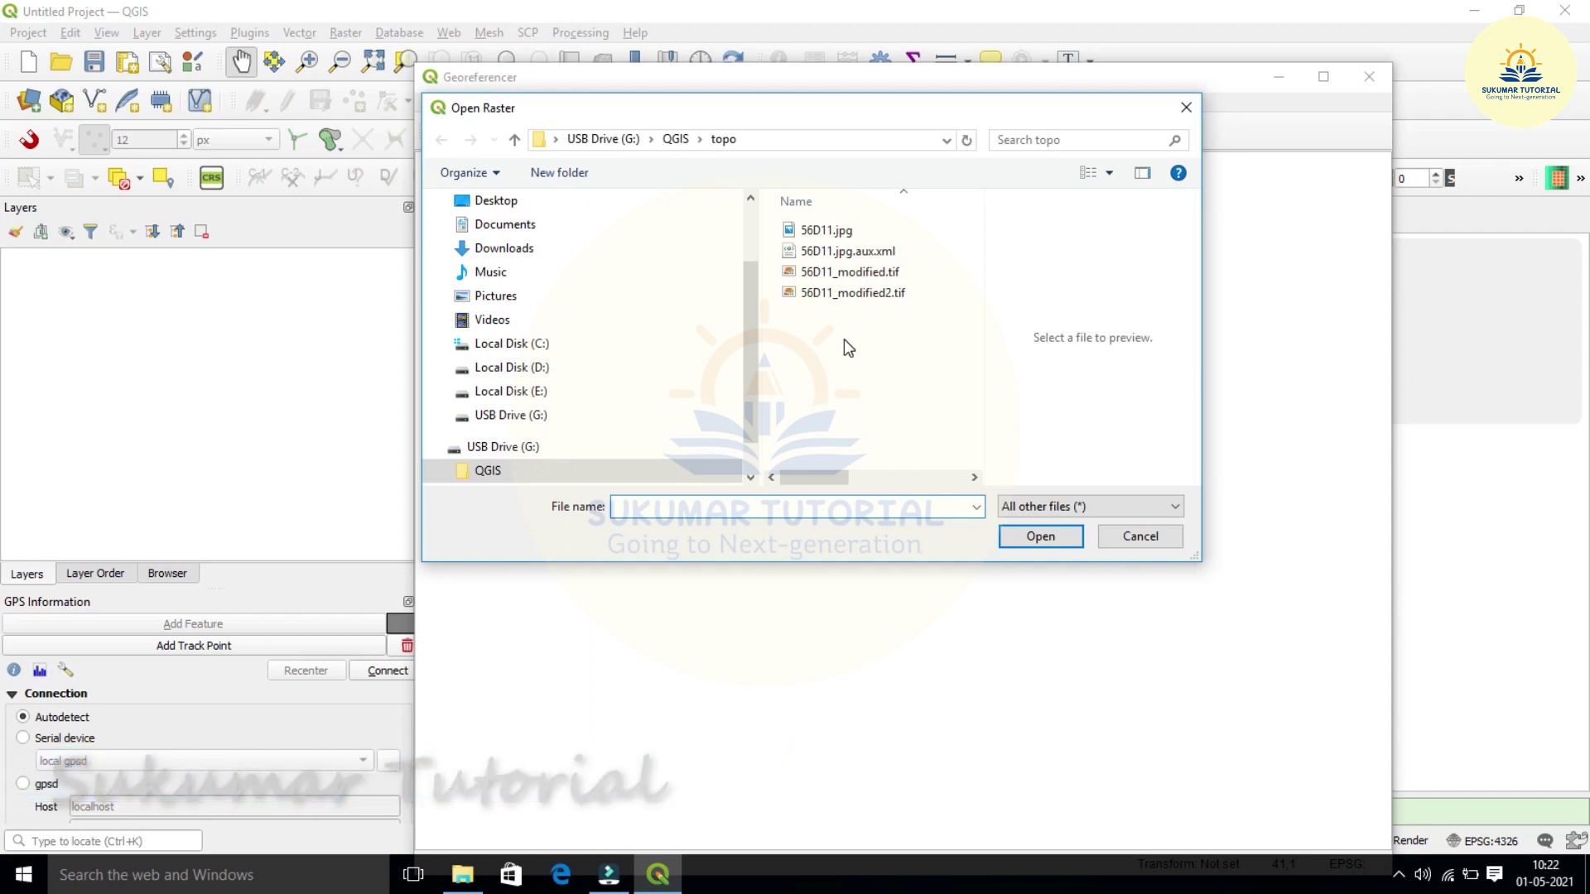
{"action": "left_click", "coordinate": [836, 236]}
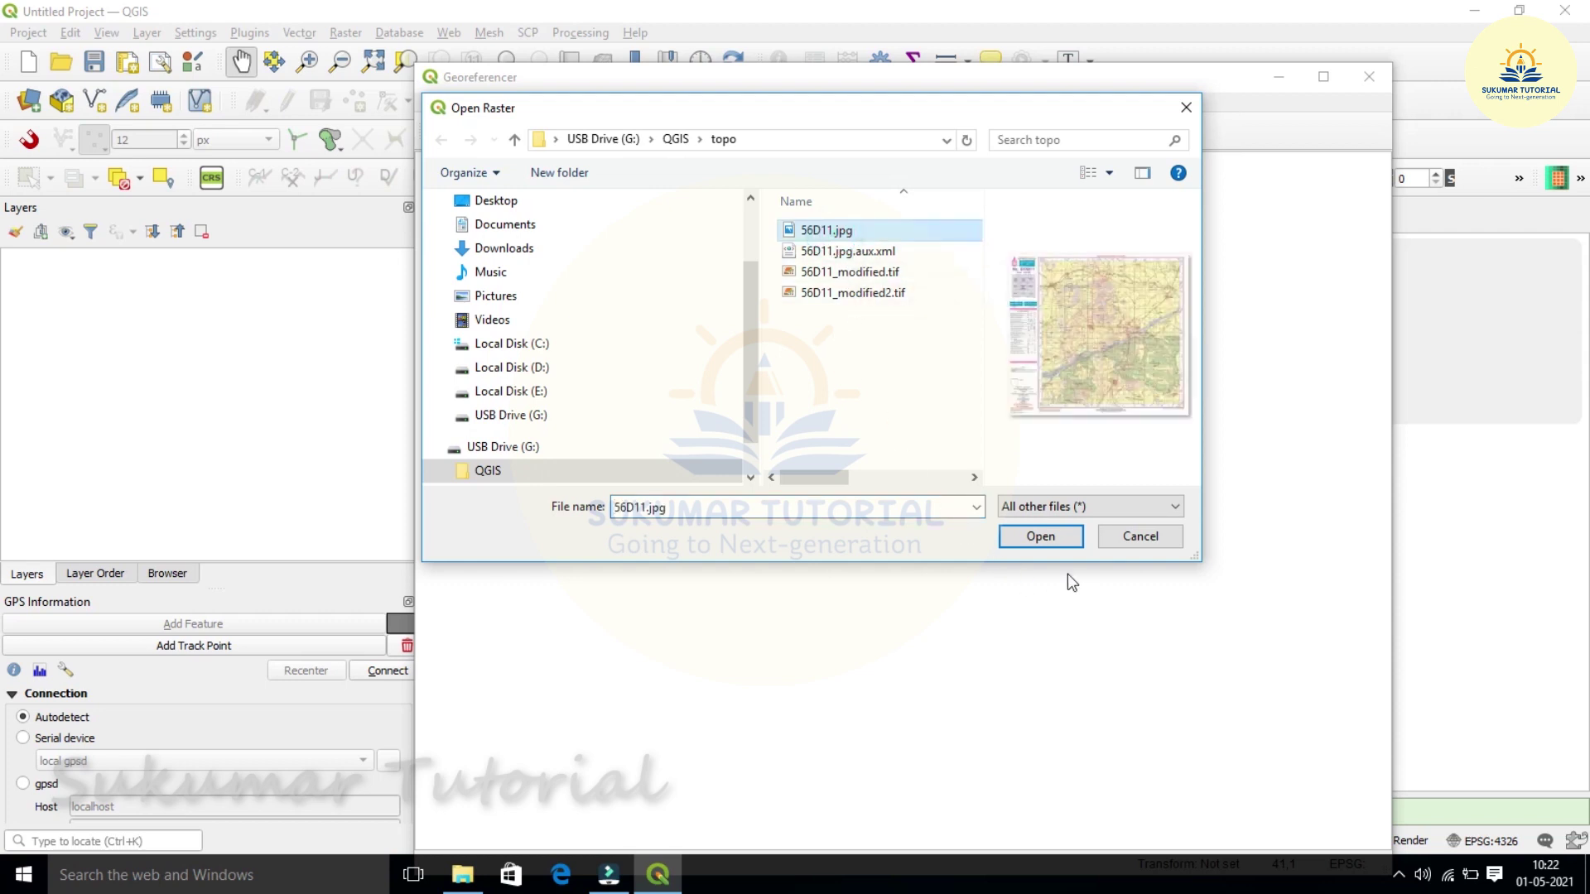
{"action": "left_click", "coordinate": [1043, 539]}
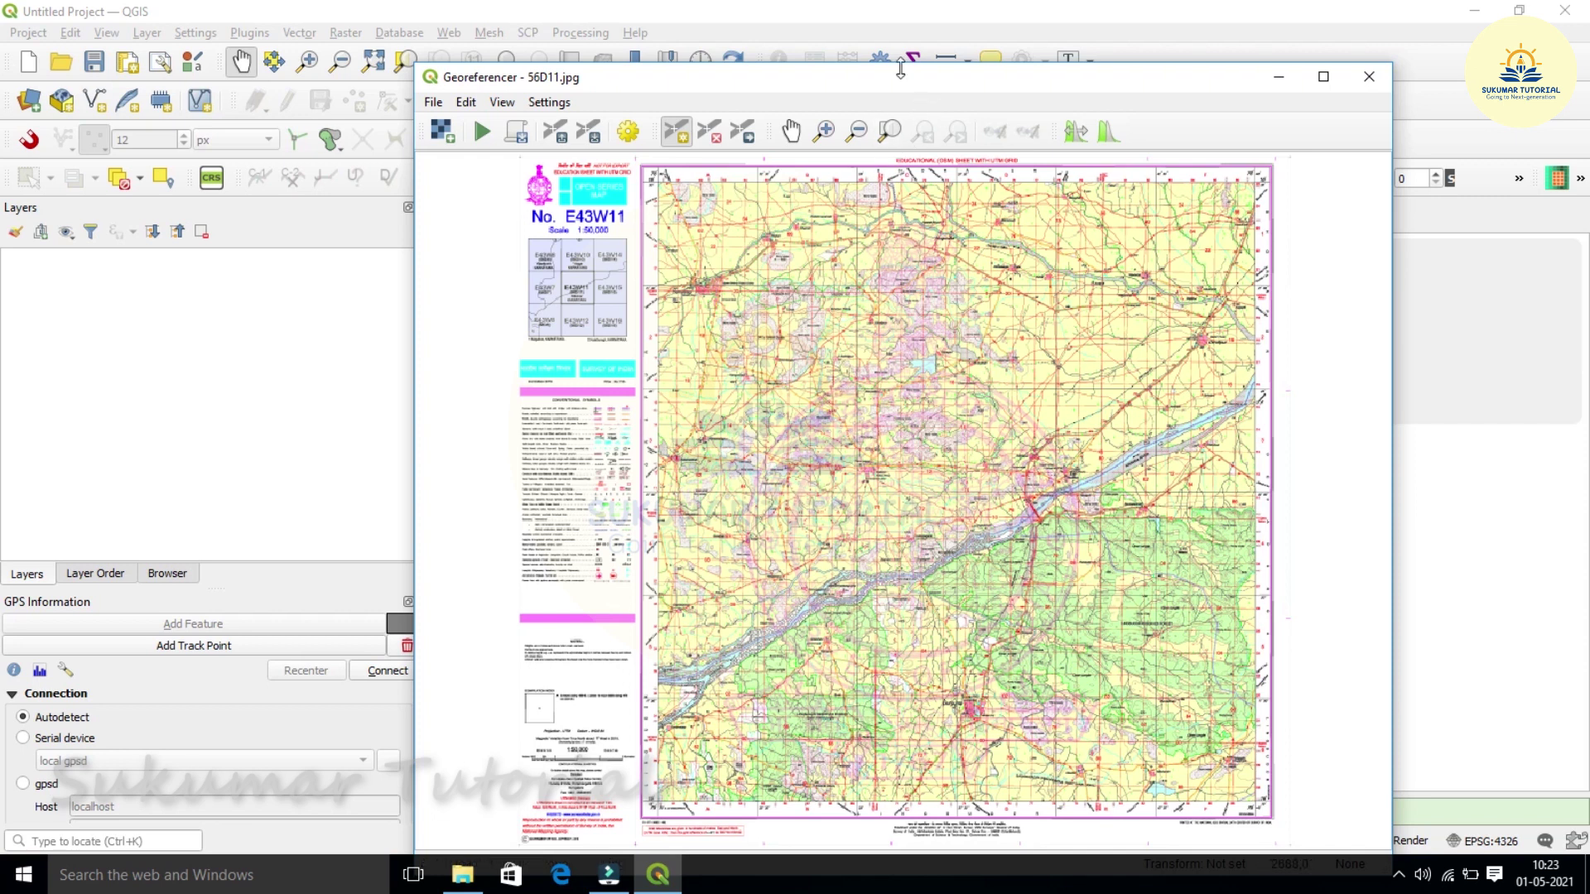
- Move the Georeferencer window up and to the left over the main window
{"action": "left_click_drag", "start_coordinate": [908, 85], "coordinate": [888, 41]}
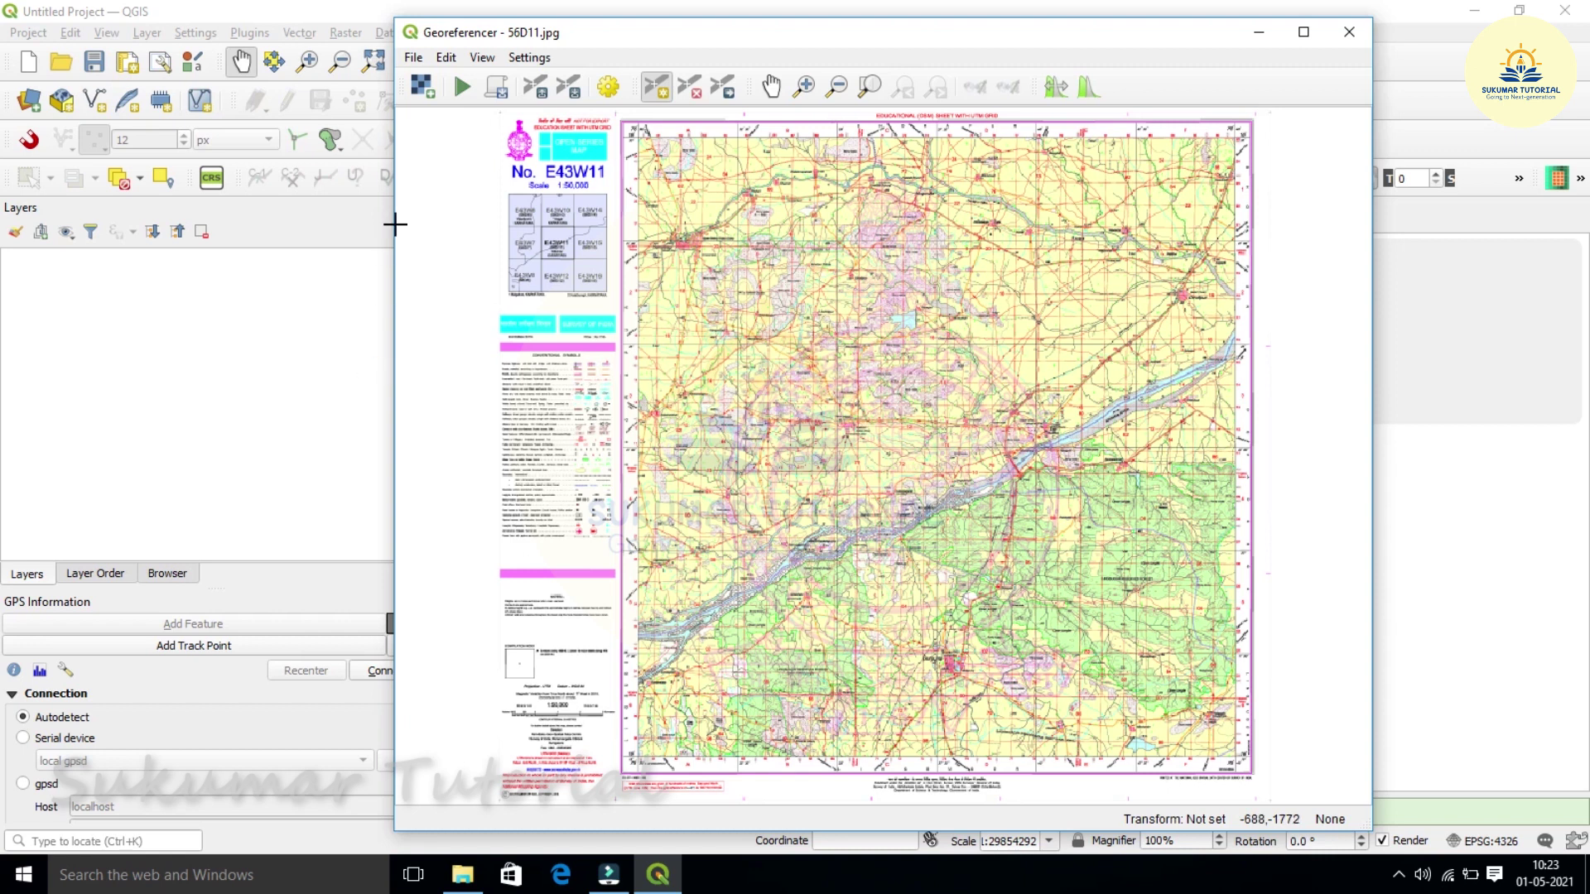
- Show the GCP table panel beneath the map via View > Panels
{"action": "left_click", "coordinate": [479, 59]}
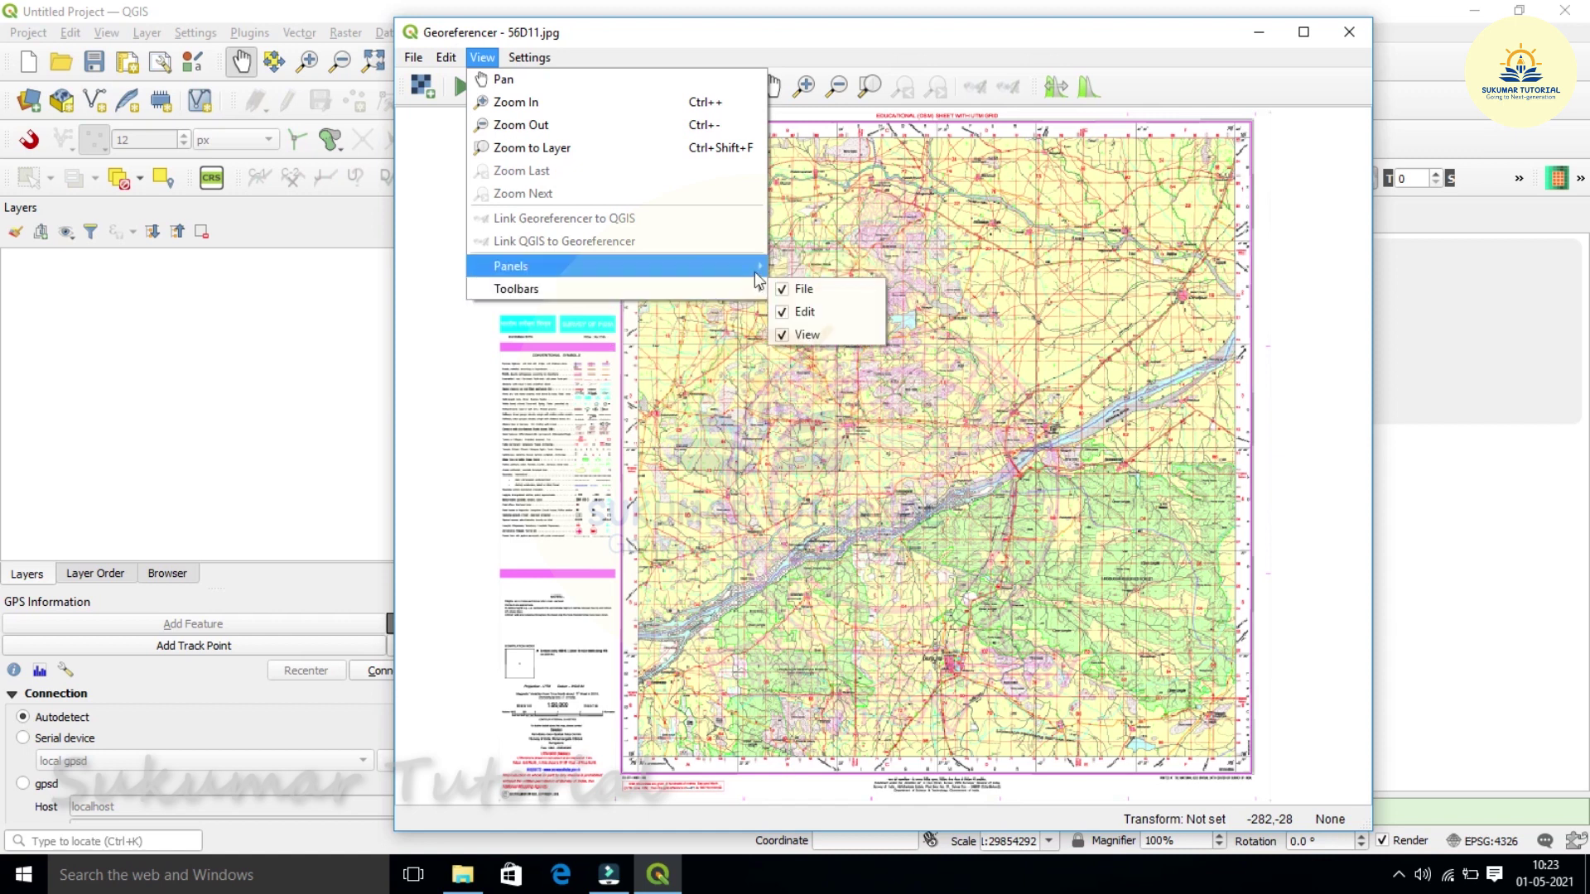
{"action": "mouse_move", "coordinate": [750, 265]}
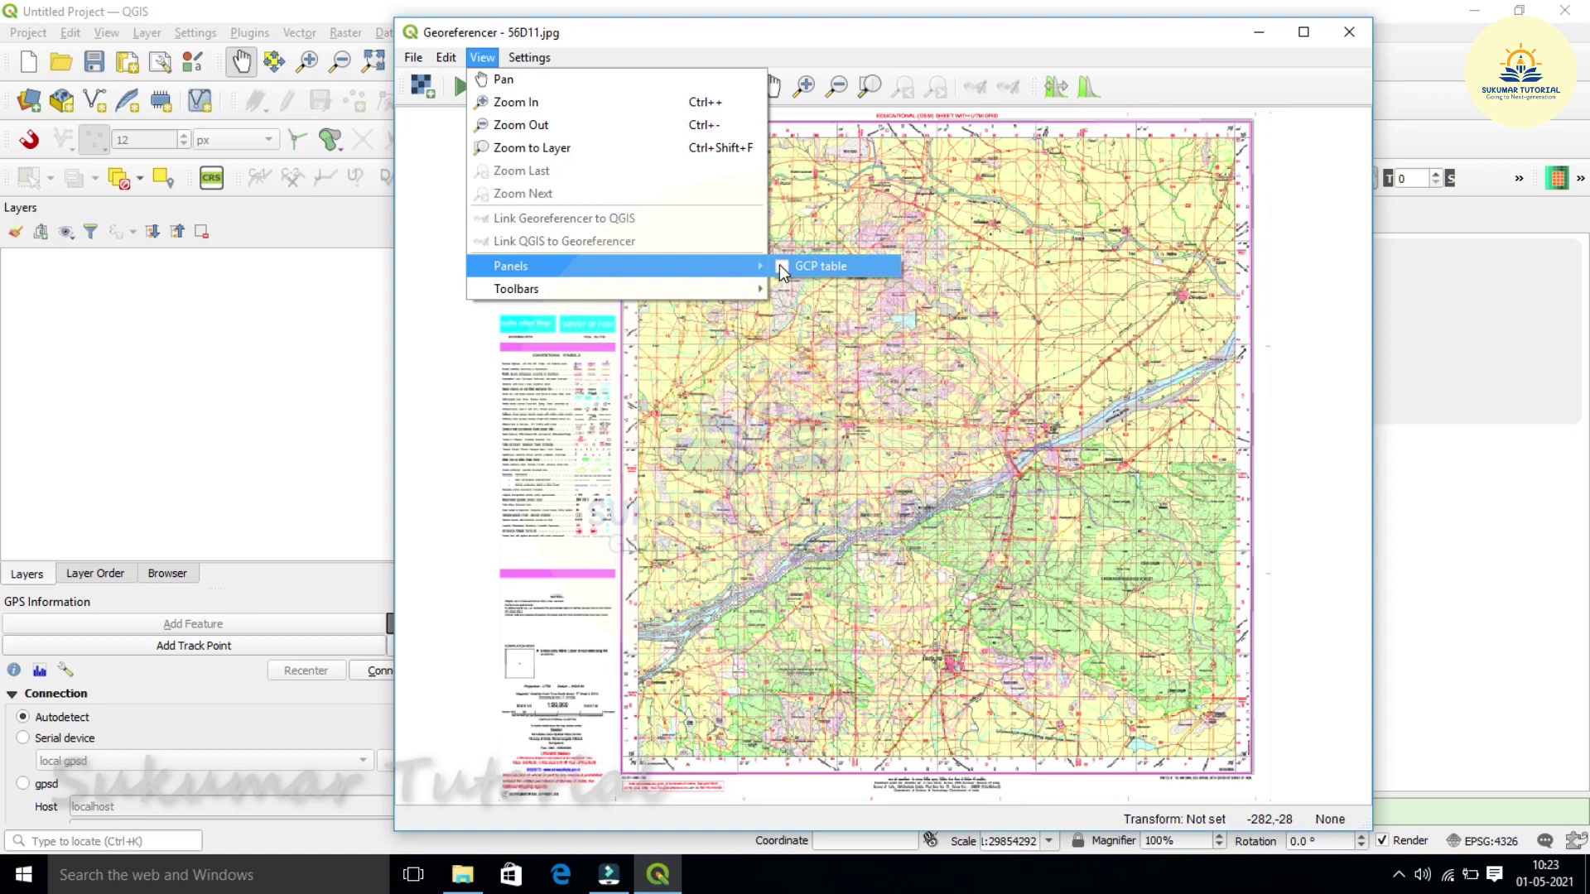
{"action": "left_click", "coordinate": [778, 265]}
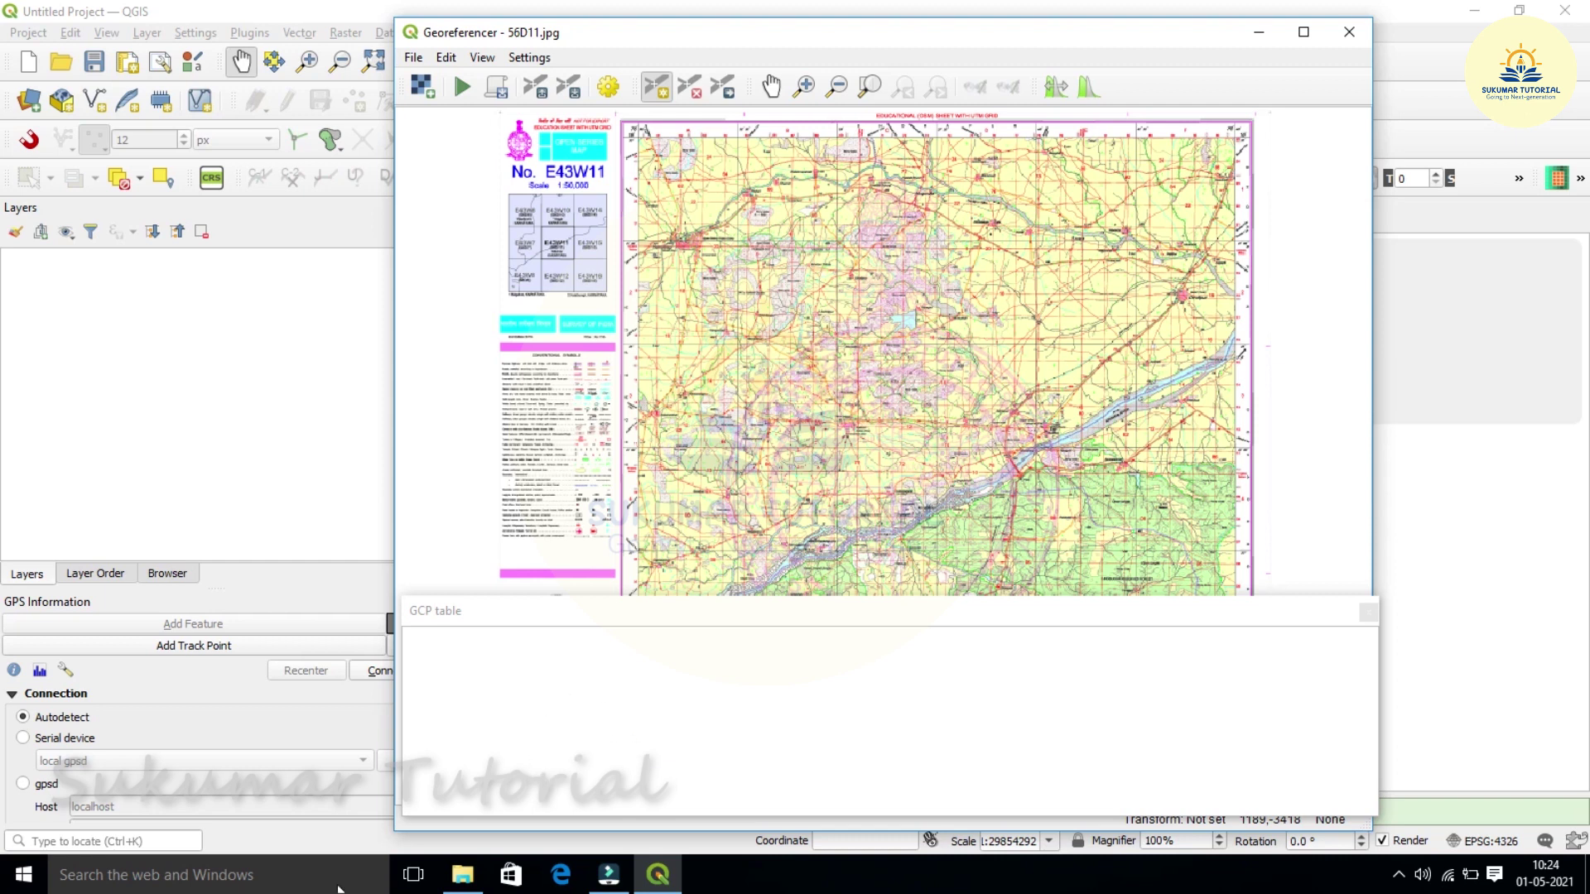
- Use Polynomial 1, nearest neighbour resampling, EPSG:4326 and output file 56D11_modified.tif
{"action": "left_click", "coordinate": [607, 87]}
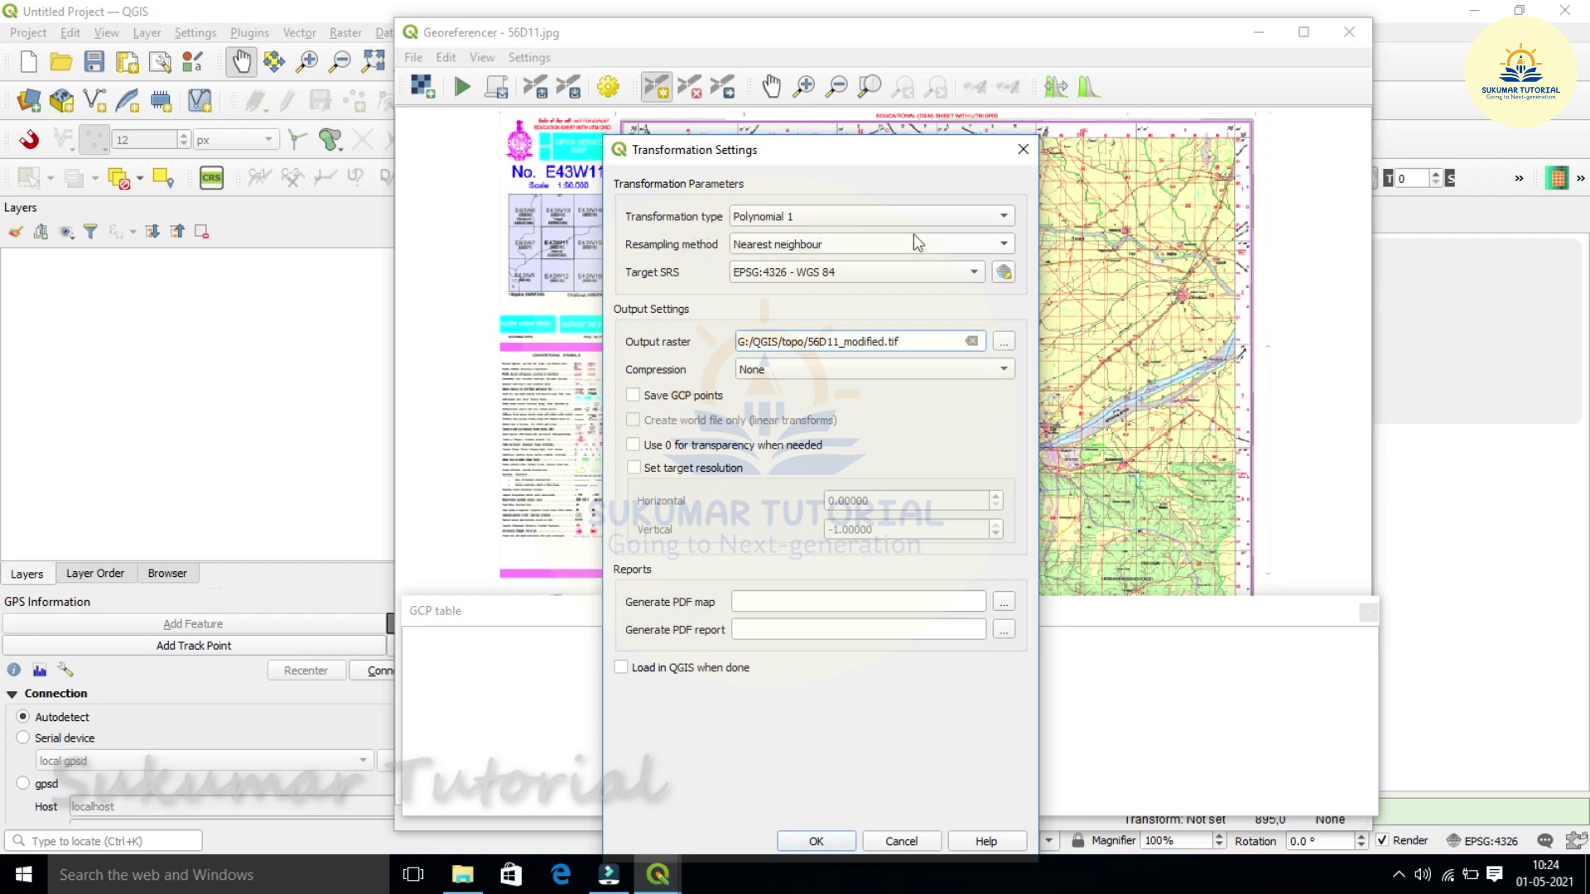
{"action": "left_click", "coordinate": [1000, 216]}
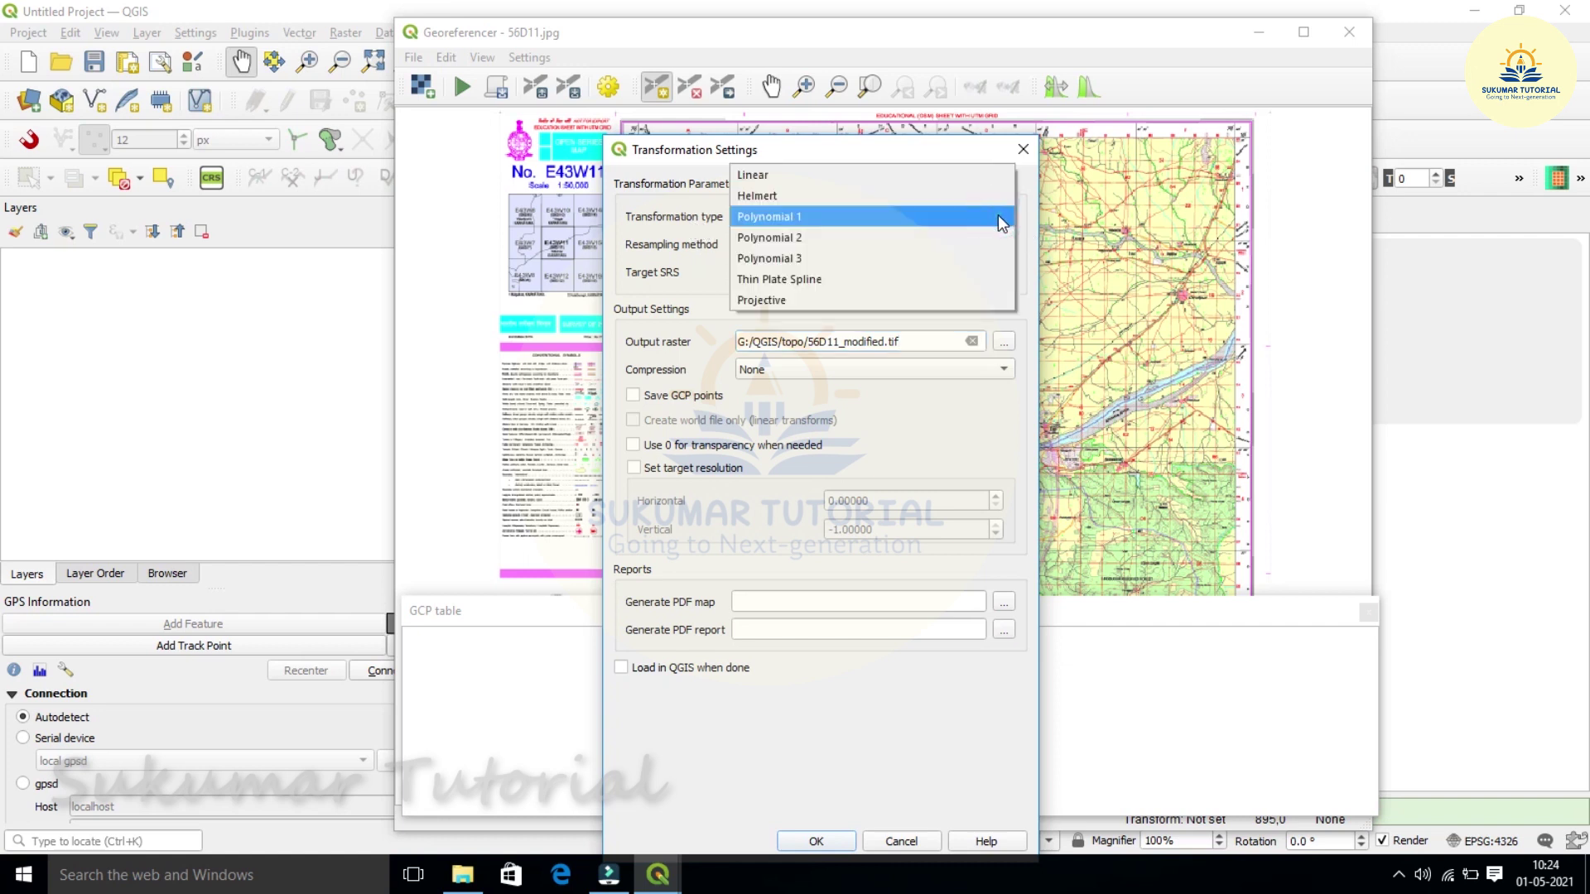
{"action": "left_click", "coordinate": [997, 215]}
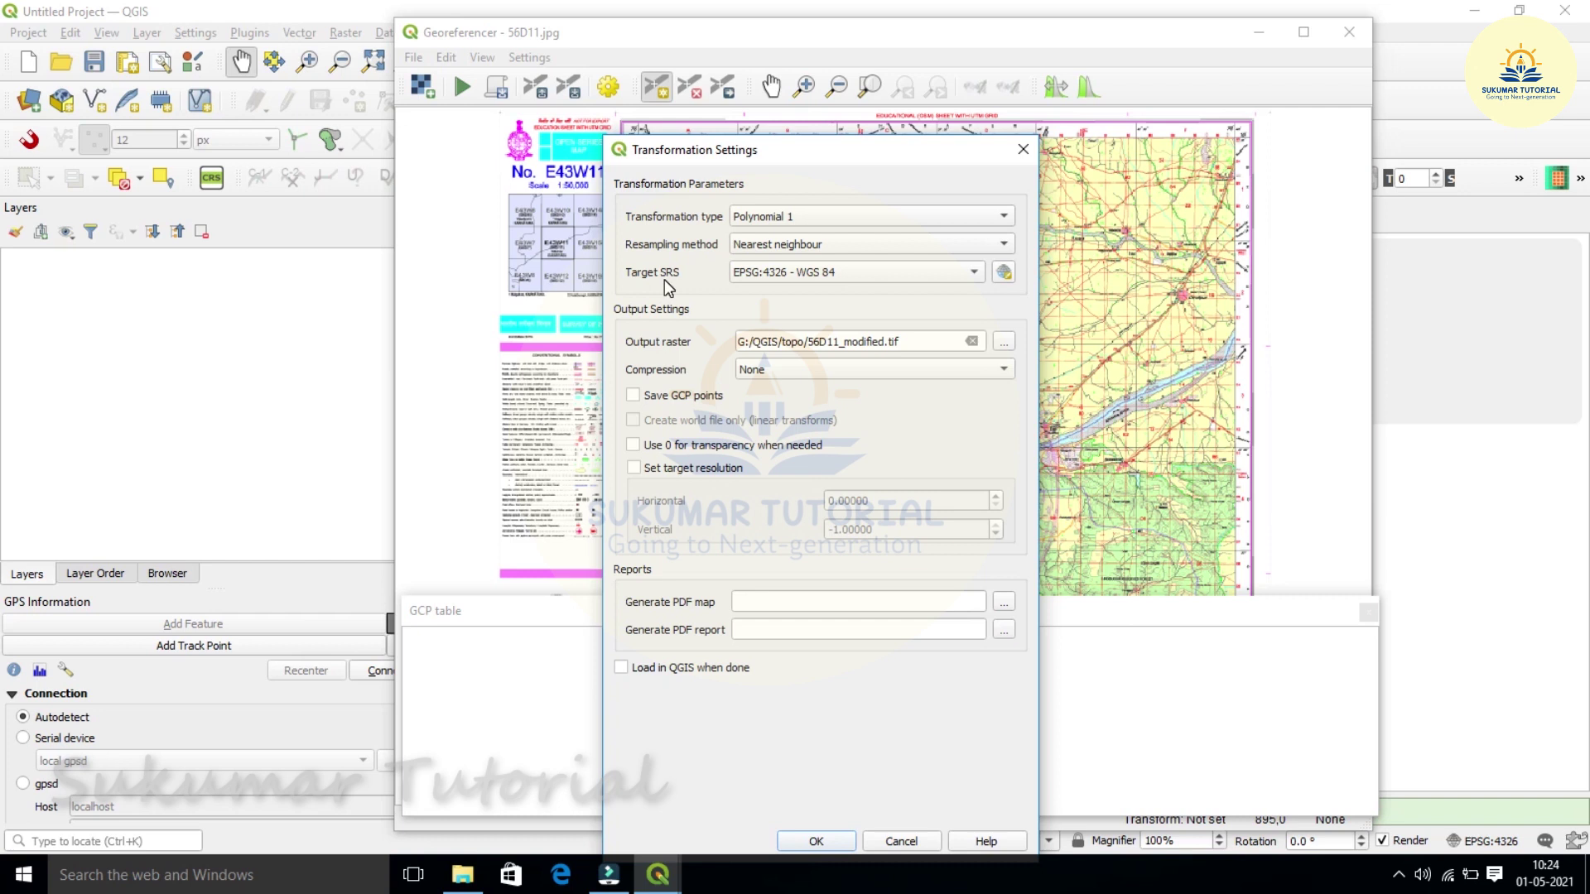
{"action": "left_click", "coordinate": [826, 279]}
{"action": "left_click", "coordinate": [815, 841]}
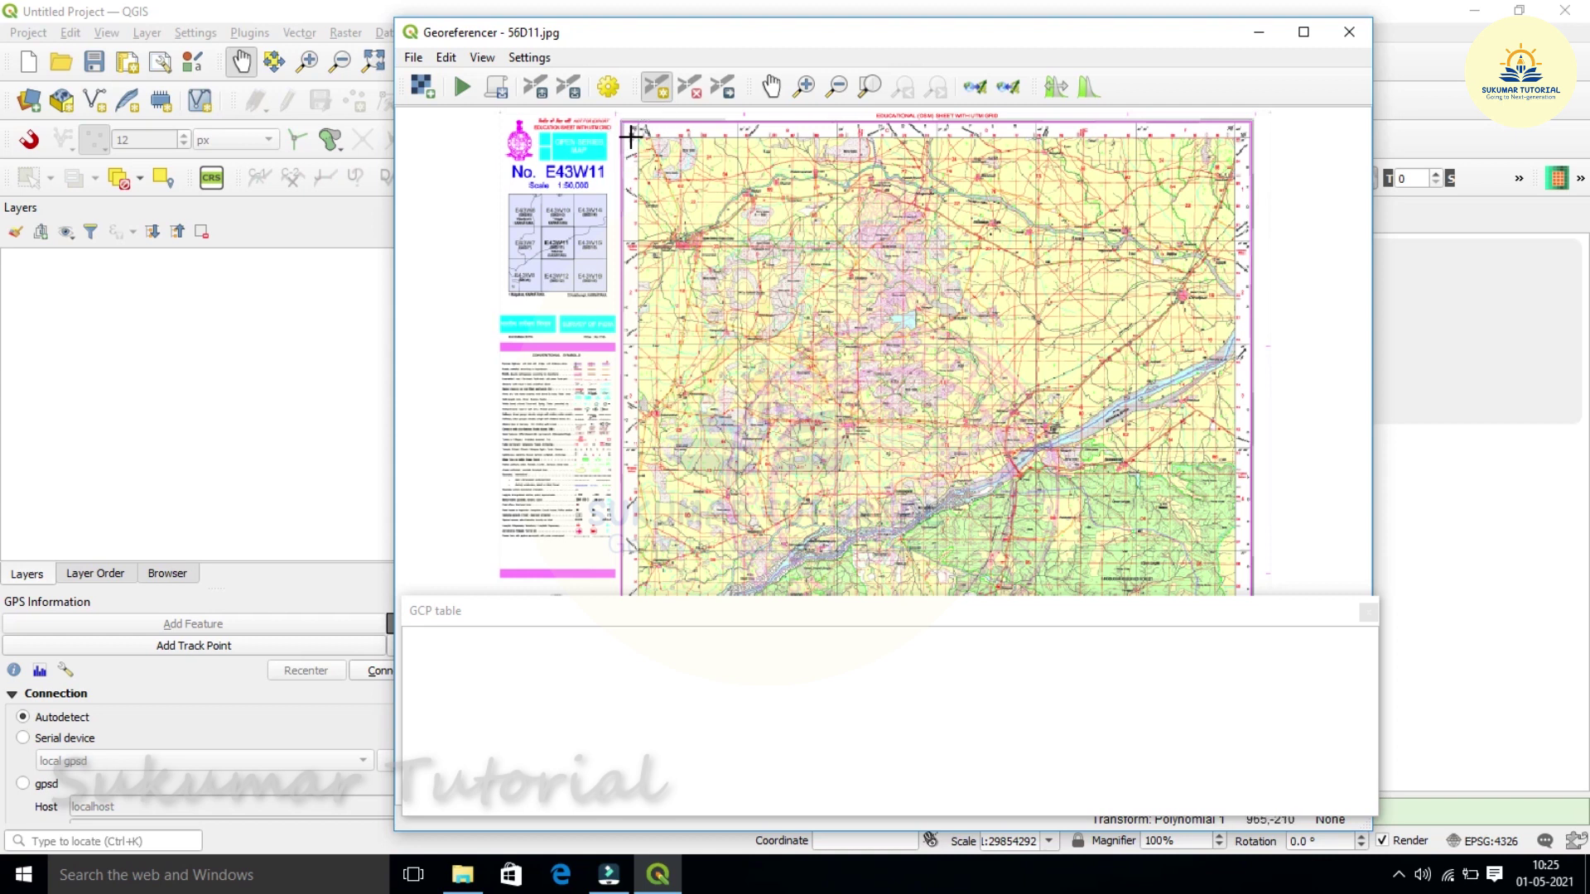
- Zoom in closely on the sheet's top-left grid corner at 76° and 16°
{"action": "left_click", "coordinate": [805, 89]}
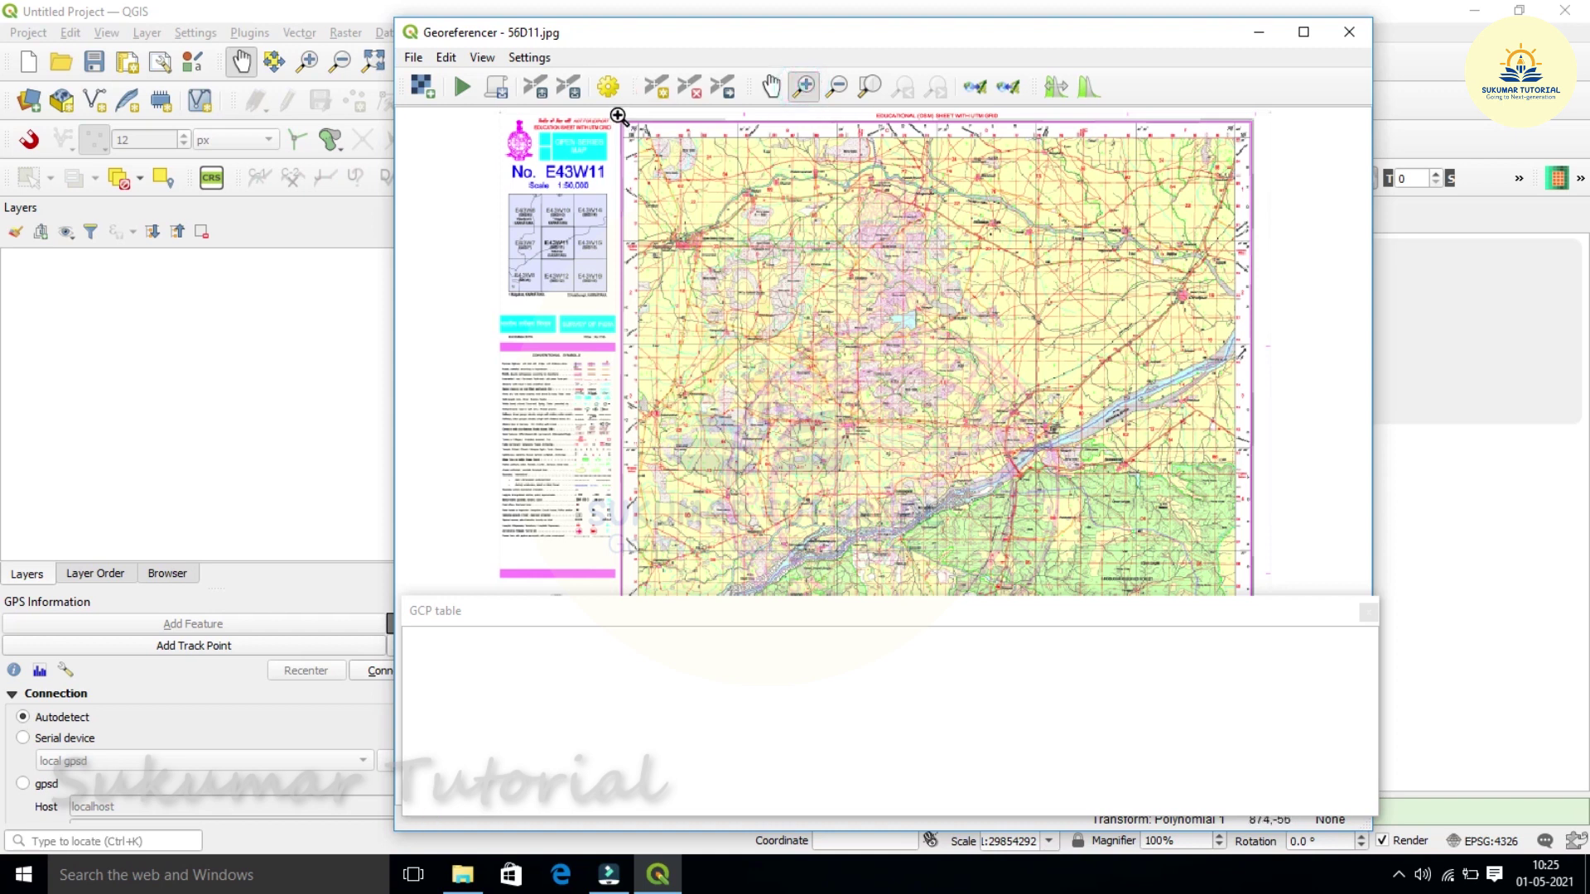
{"action": "left_click_drag", "start_coordinate": [611, 112], "coordinate": [661, 165]}
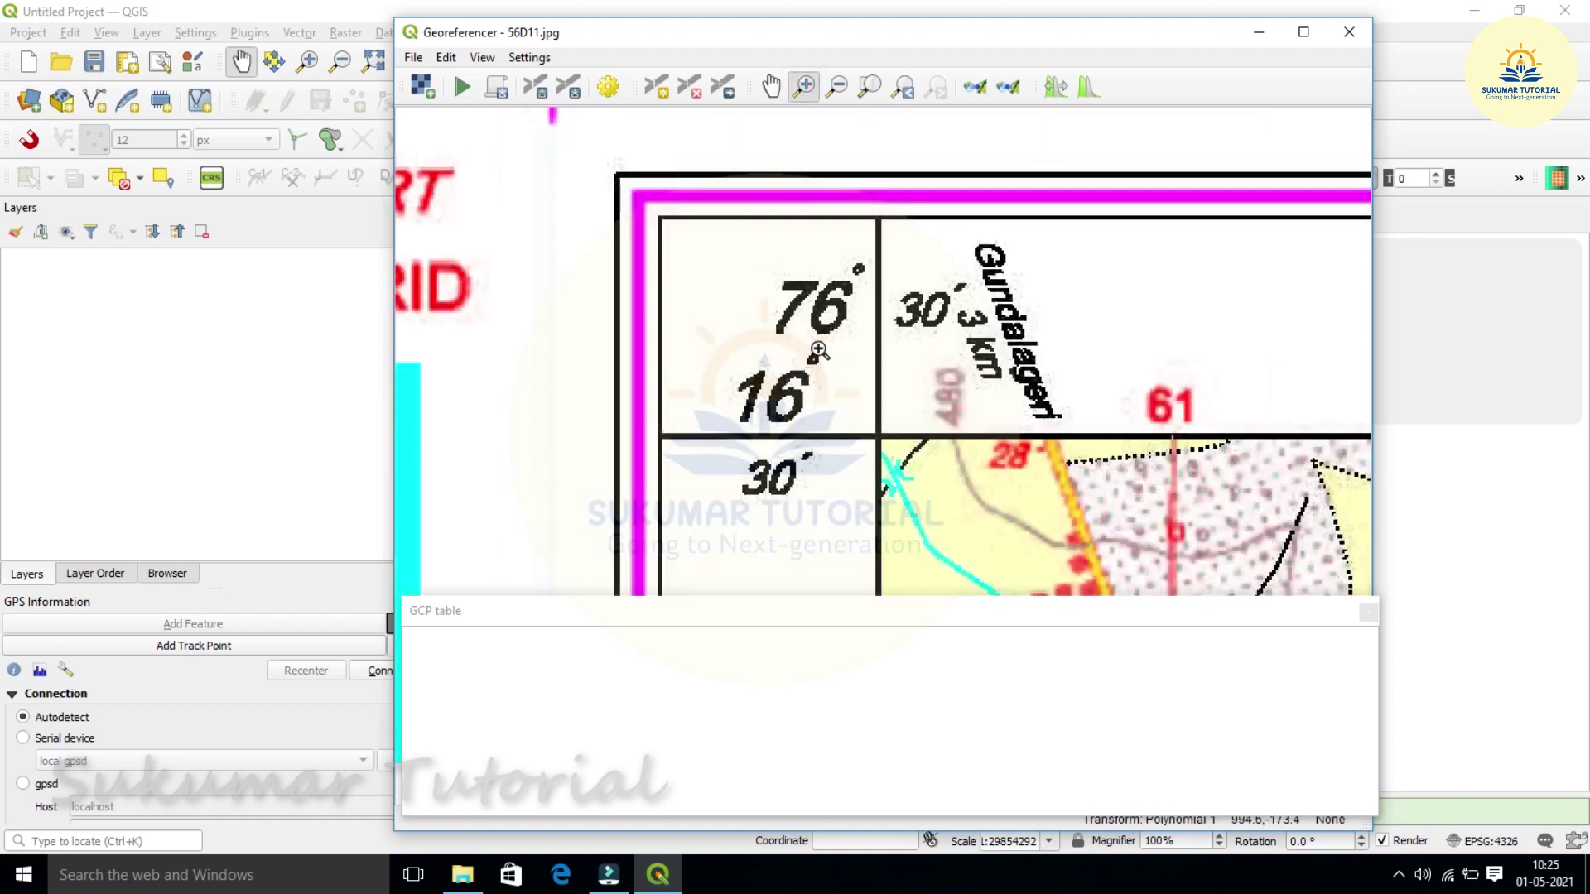
{"action": "left_click_drag", "start_coordinate": [713, 257], "coordinate": [989, 582]}
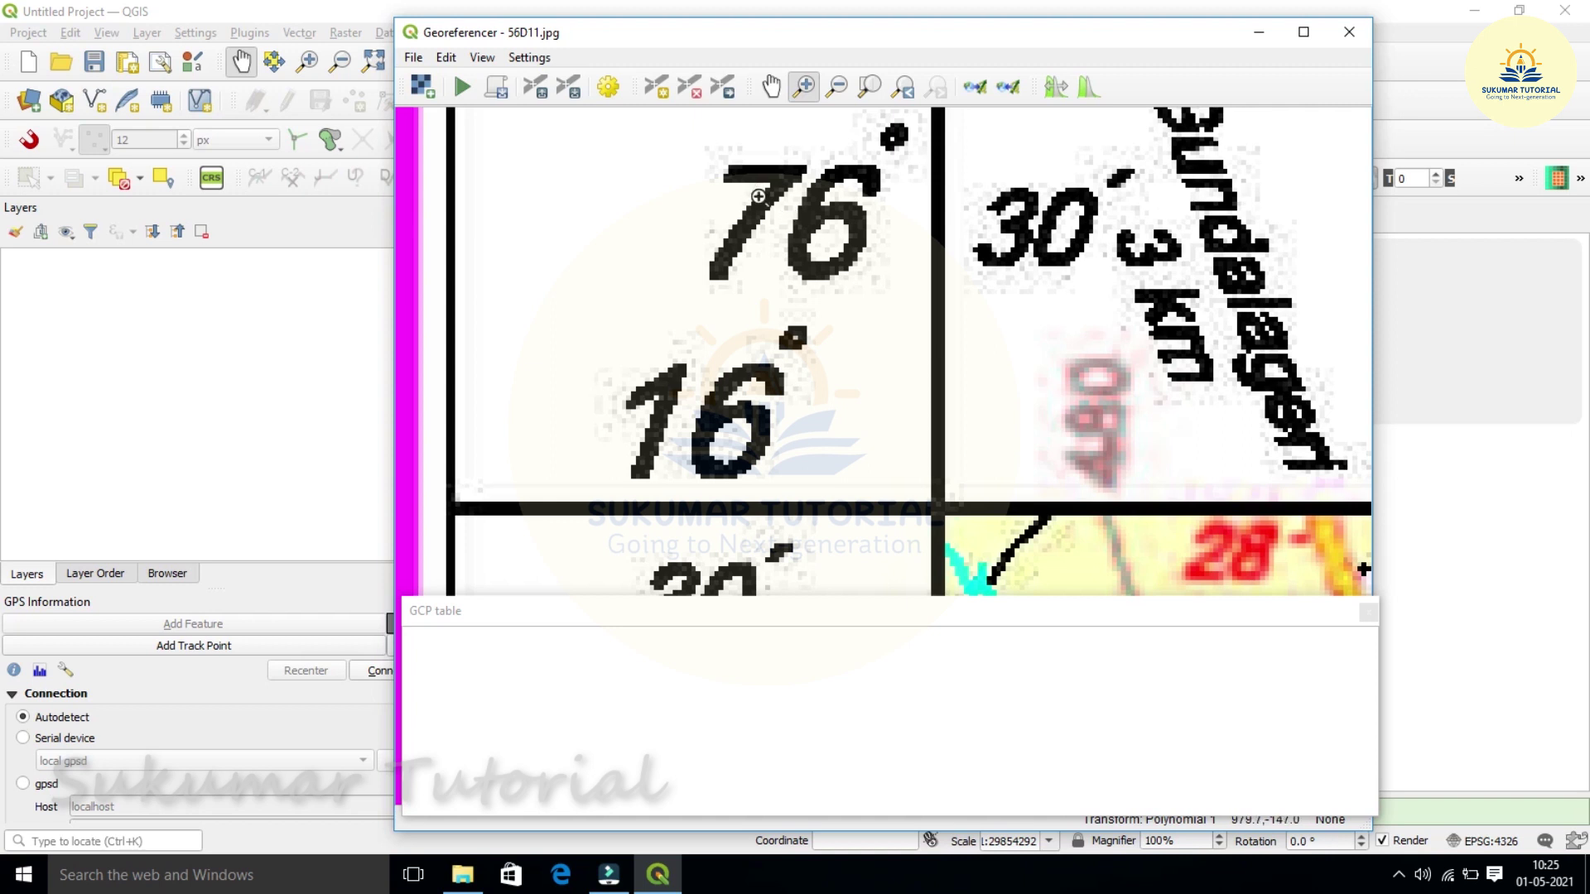
- Add the top-left corner as control point 76 30 E, 16 30 N, then click the top-right corner
{"action": "left_click", "coordinate": [659, 91]}
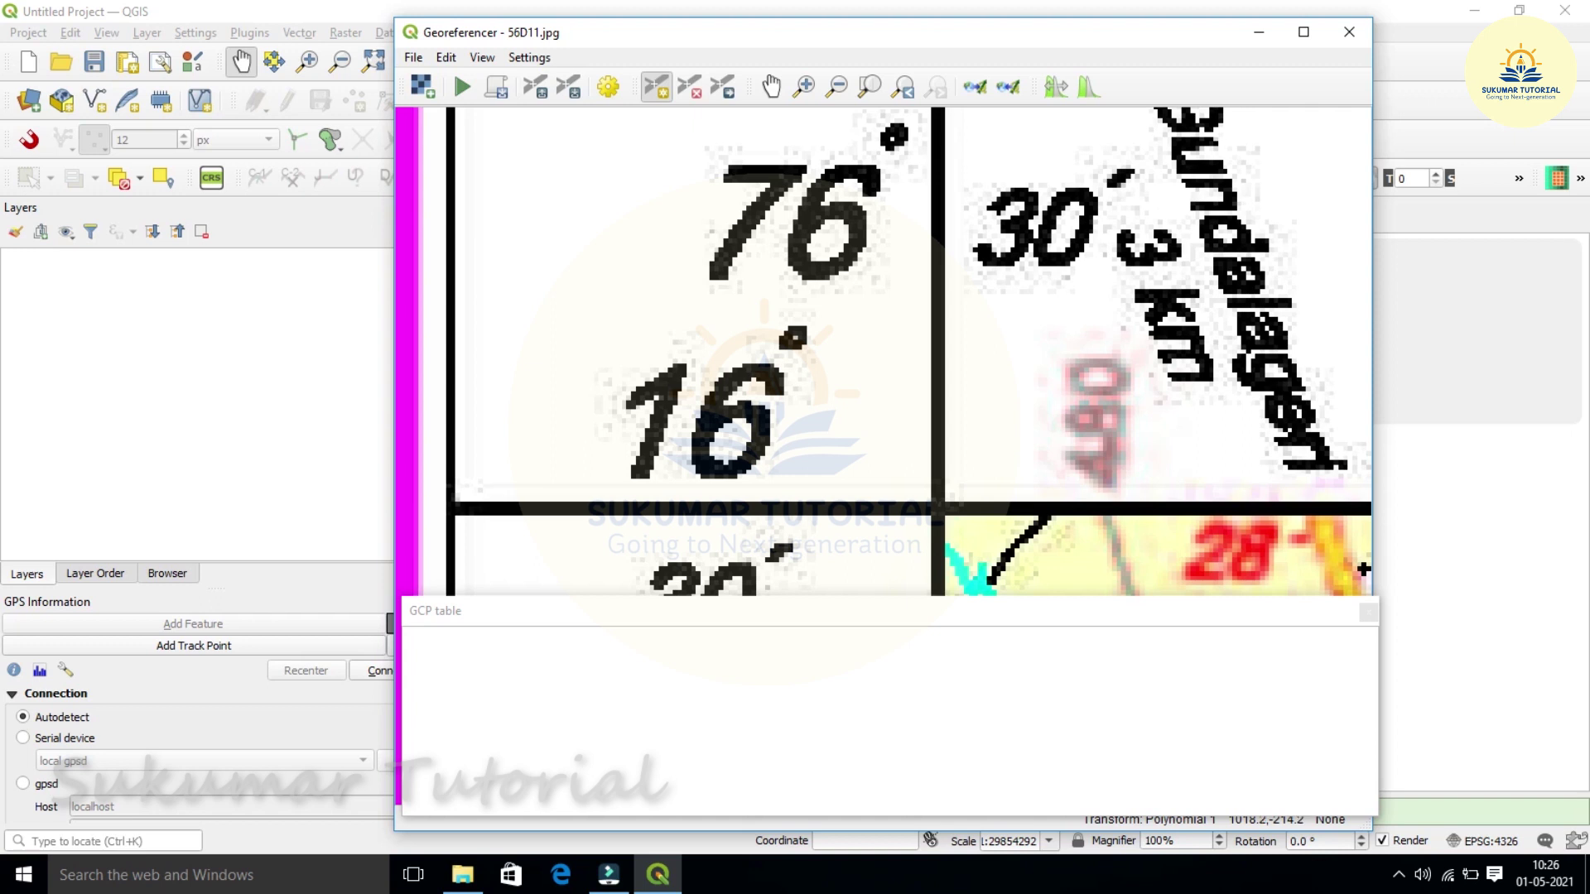
{"action": "left_click", "coordinate": [937, 508]}
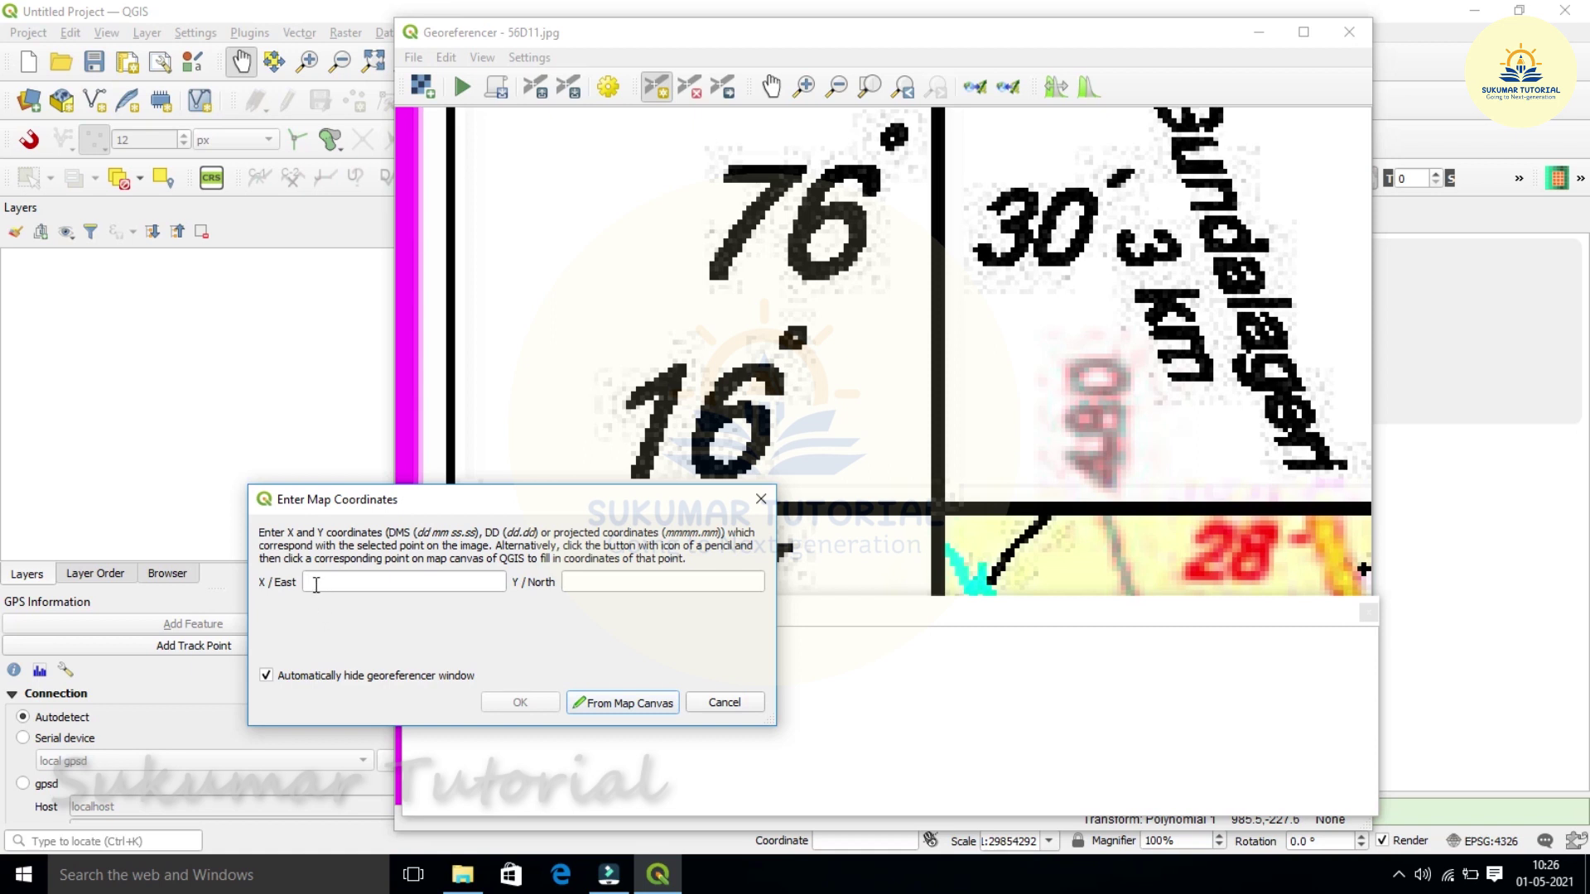
{"action": "left_click", "coordinate": [315, 585]}
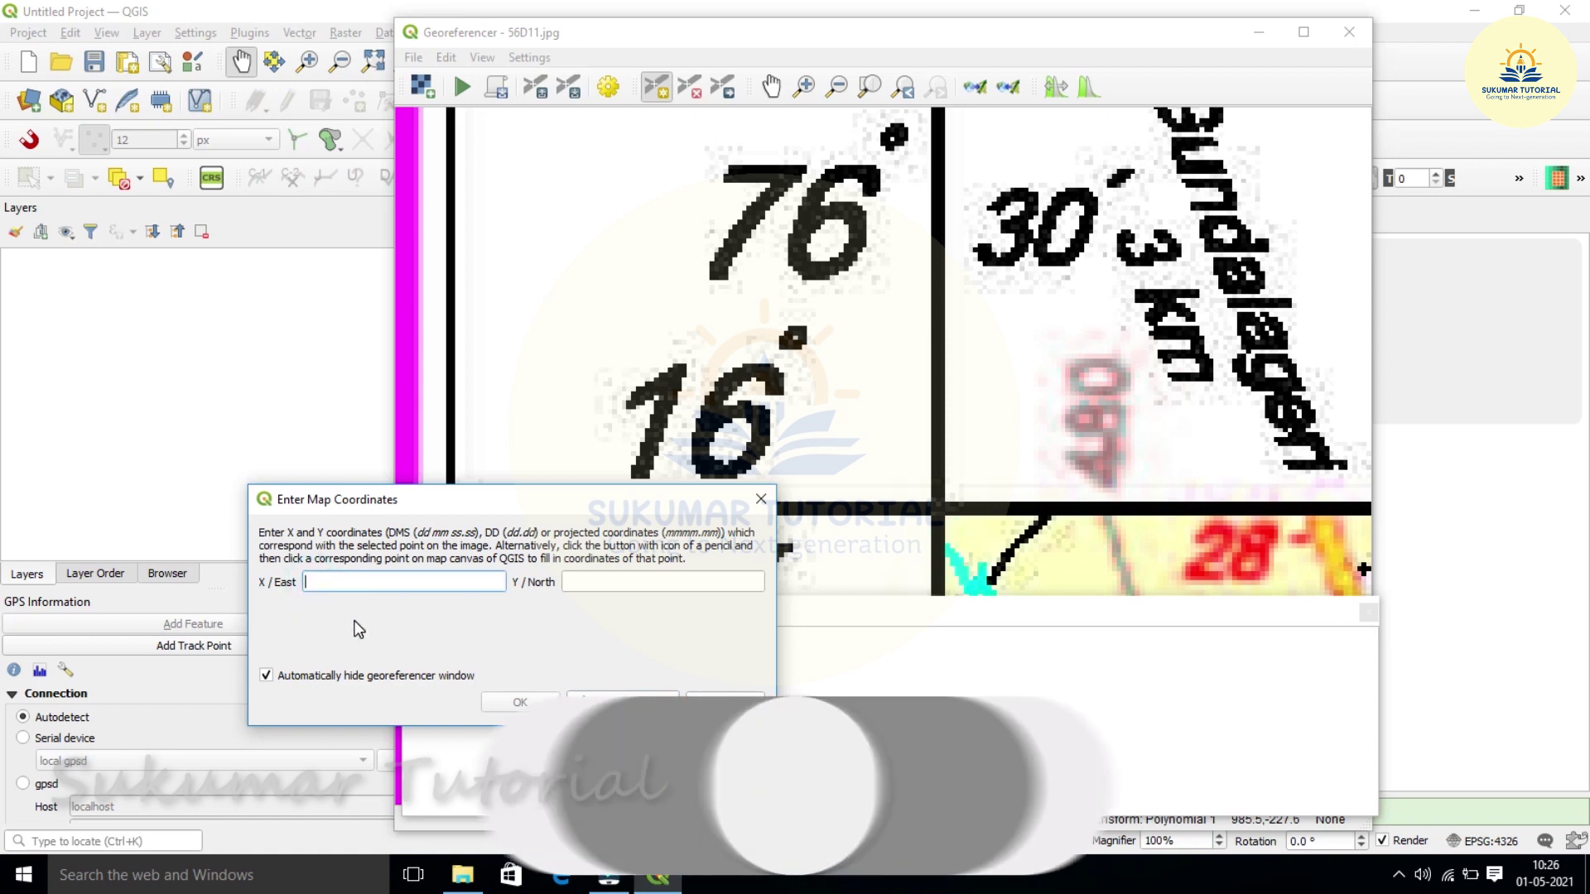
{"action": "type", "text": "76"}
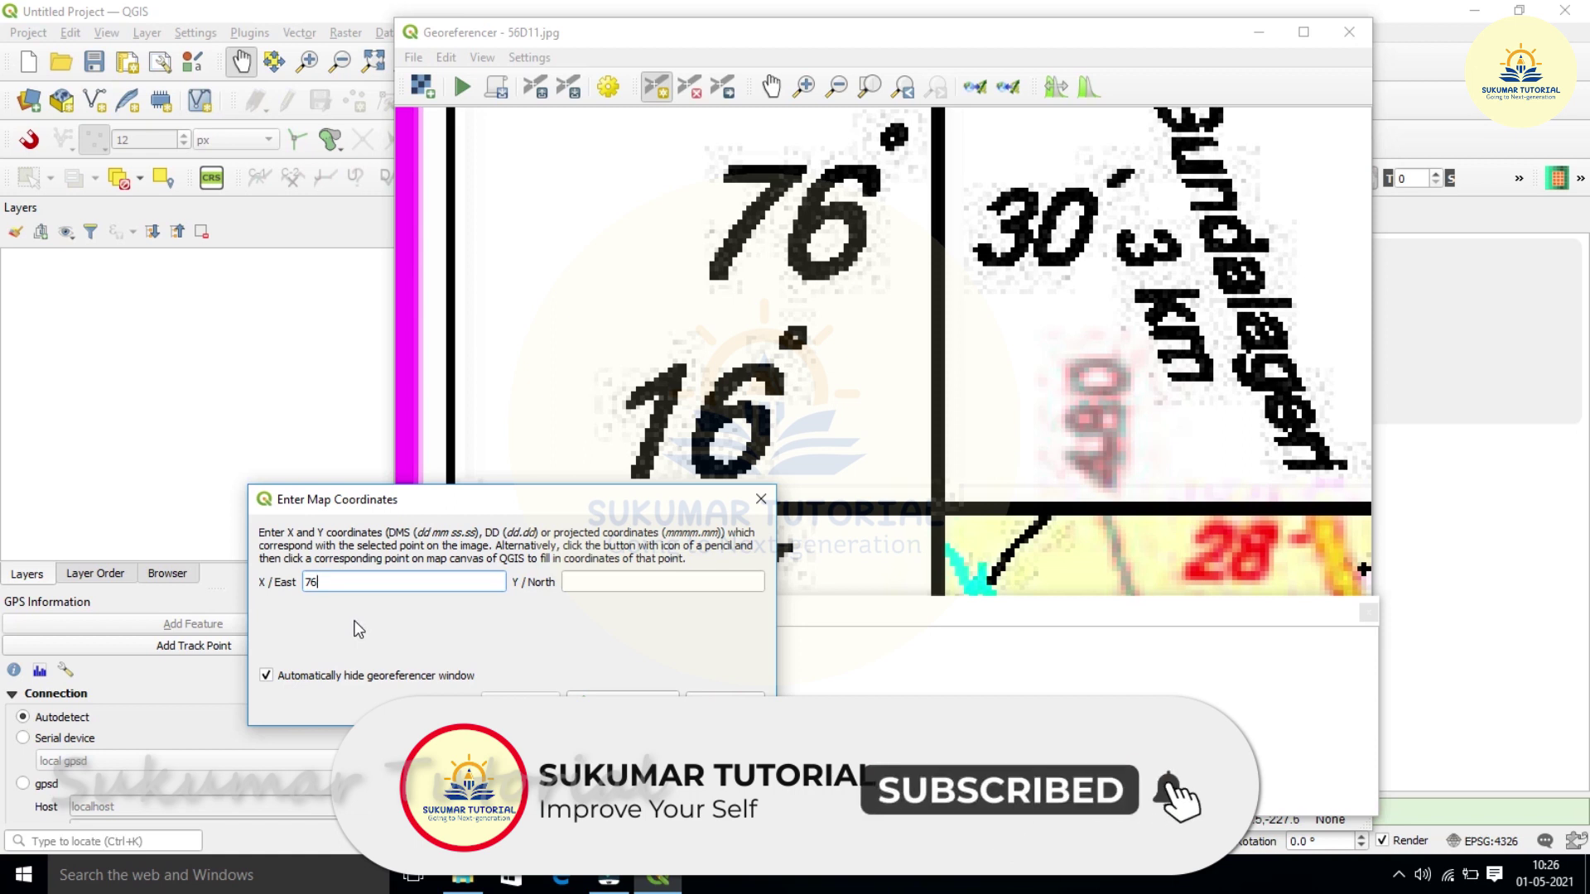
{"action": "type", "text": " 3"}
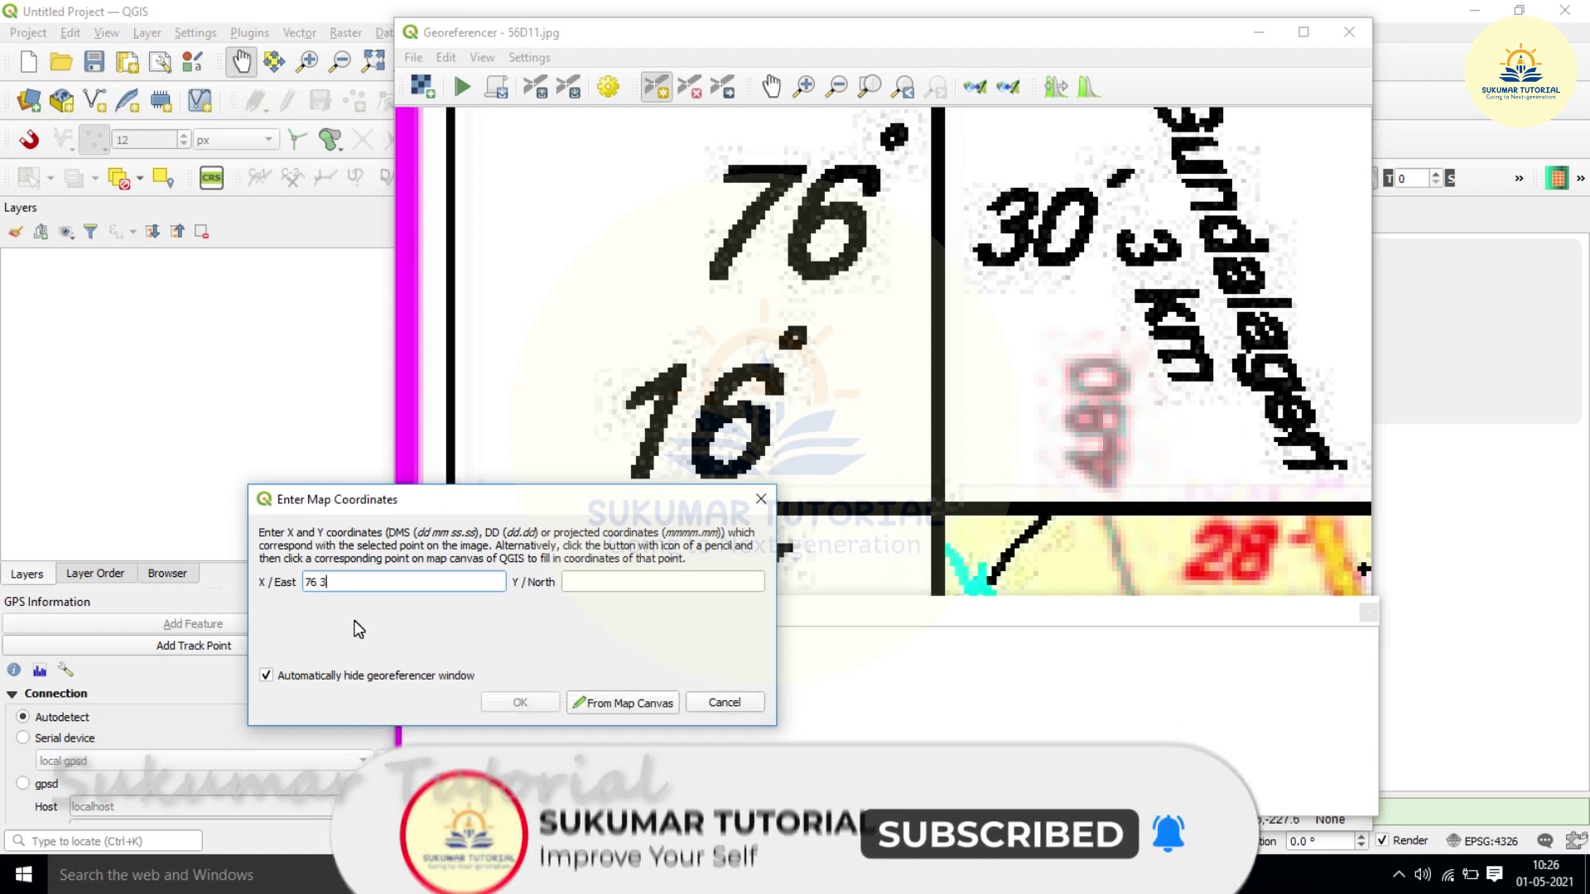
{"action": "type", "text": "0"}
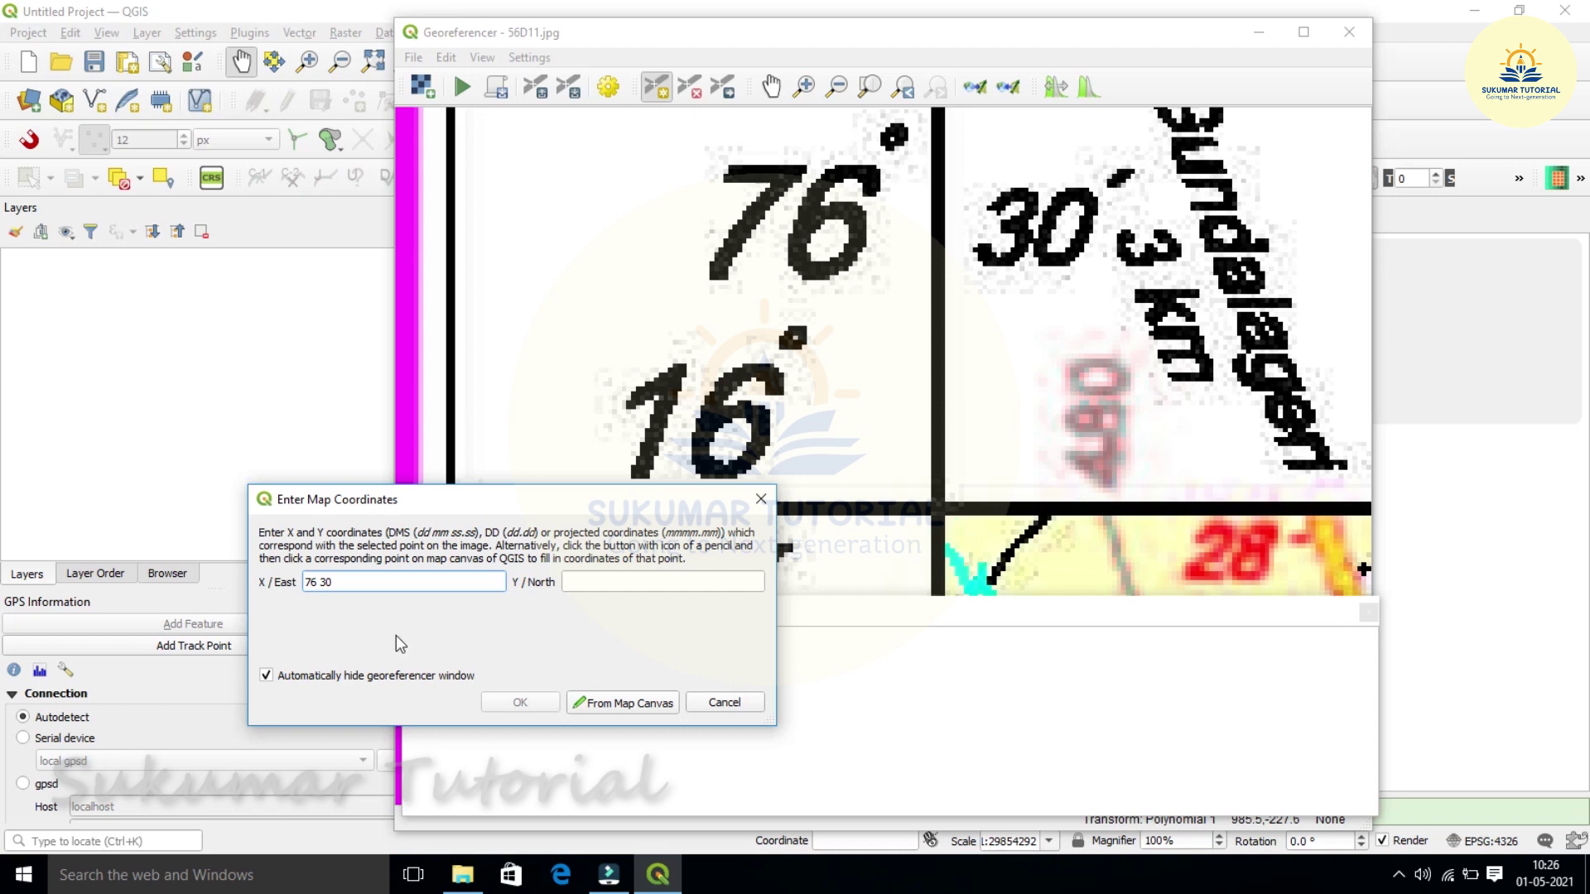
{"action": "left_click", "coordinate": [584, 582]}
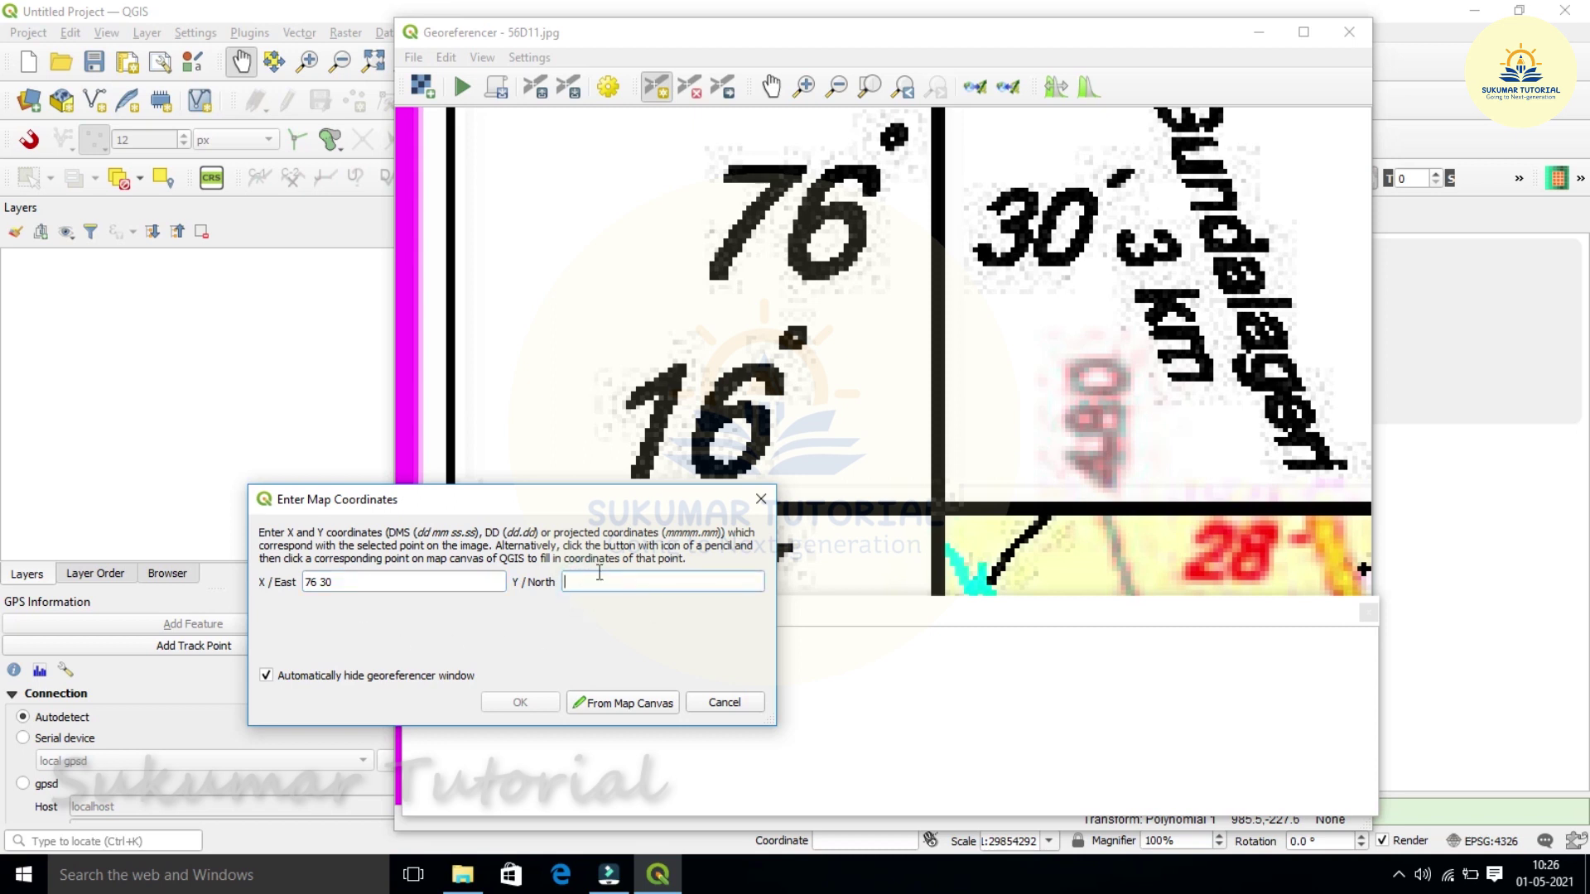
{"action": "left_click_drag", "start_coordinate": [568, 496], "coordinate": [390, 535]}
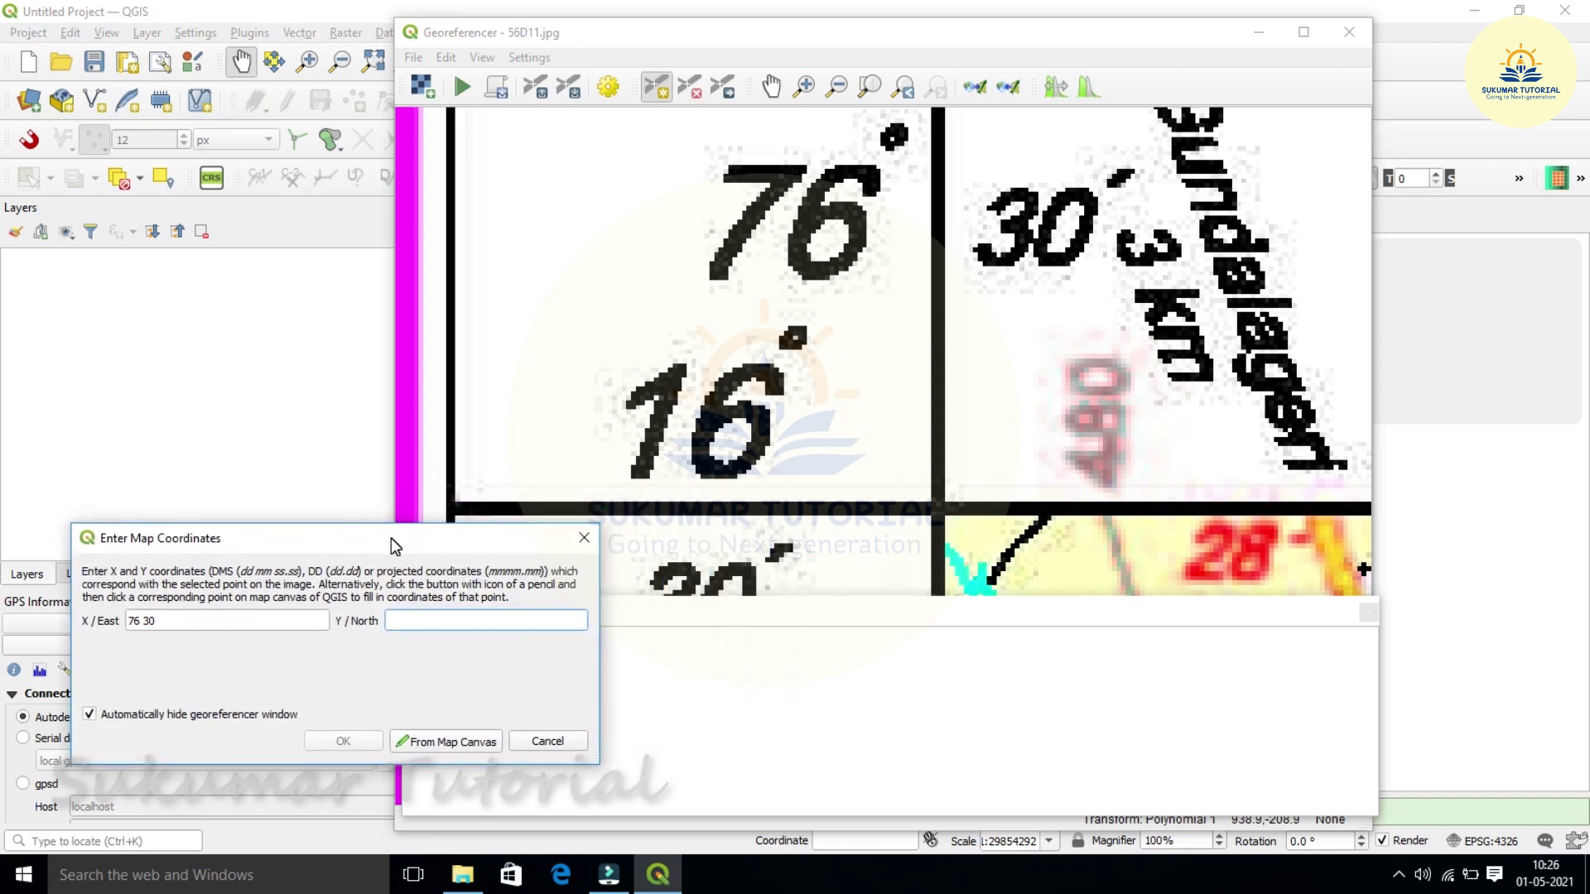
{"action": "type", "text": "16 30"}
{"action": "left_click", "coordinate": [350, 747]}
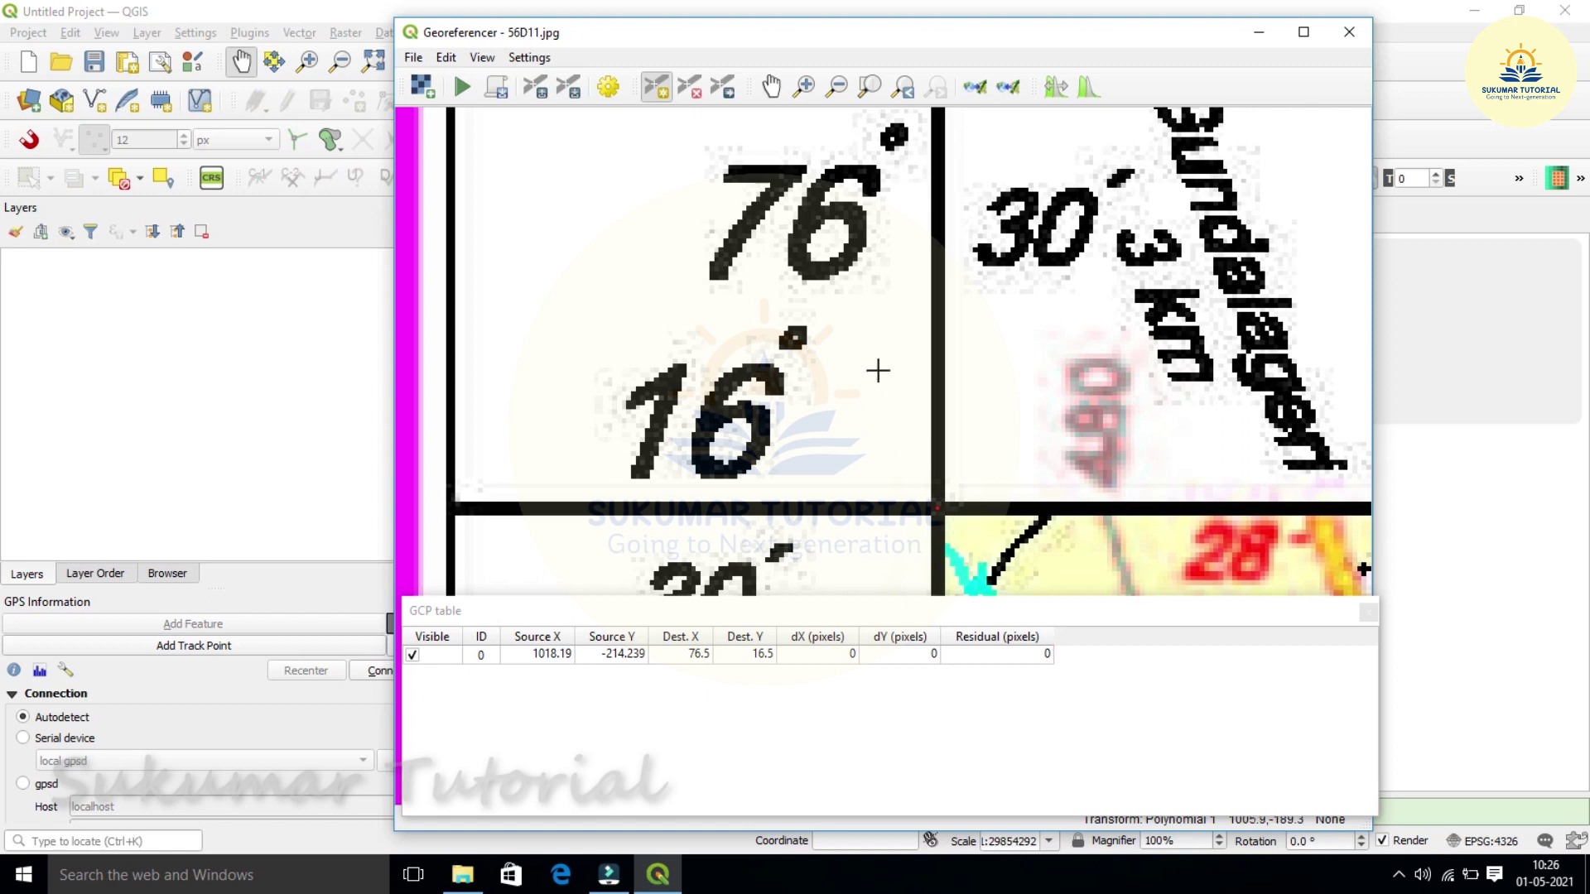
{"action": "left_click", "coordinate": [869, 86]}
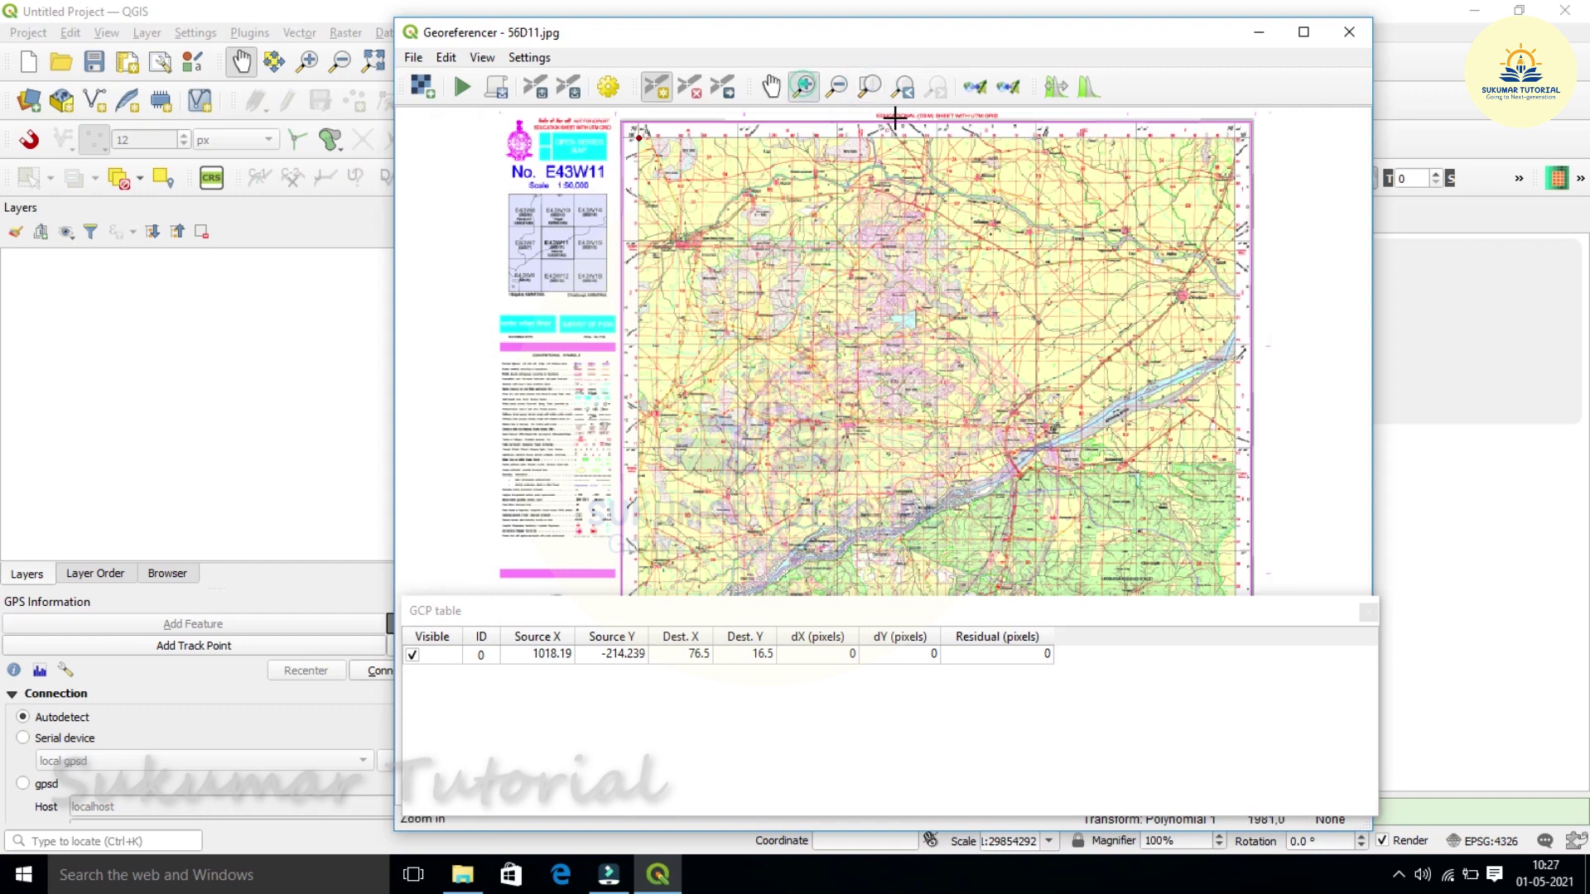
{"action": "left_click", "coordinate": [1204, 115]}
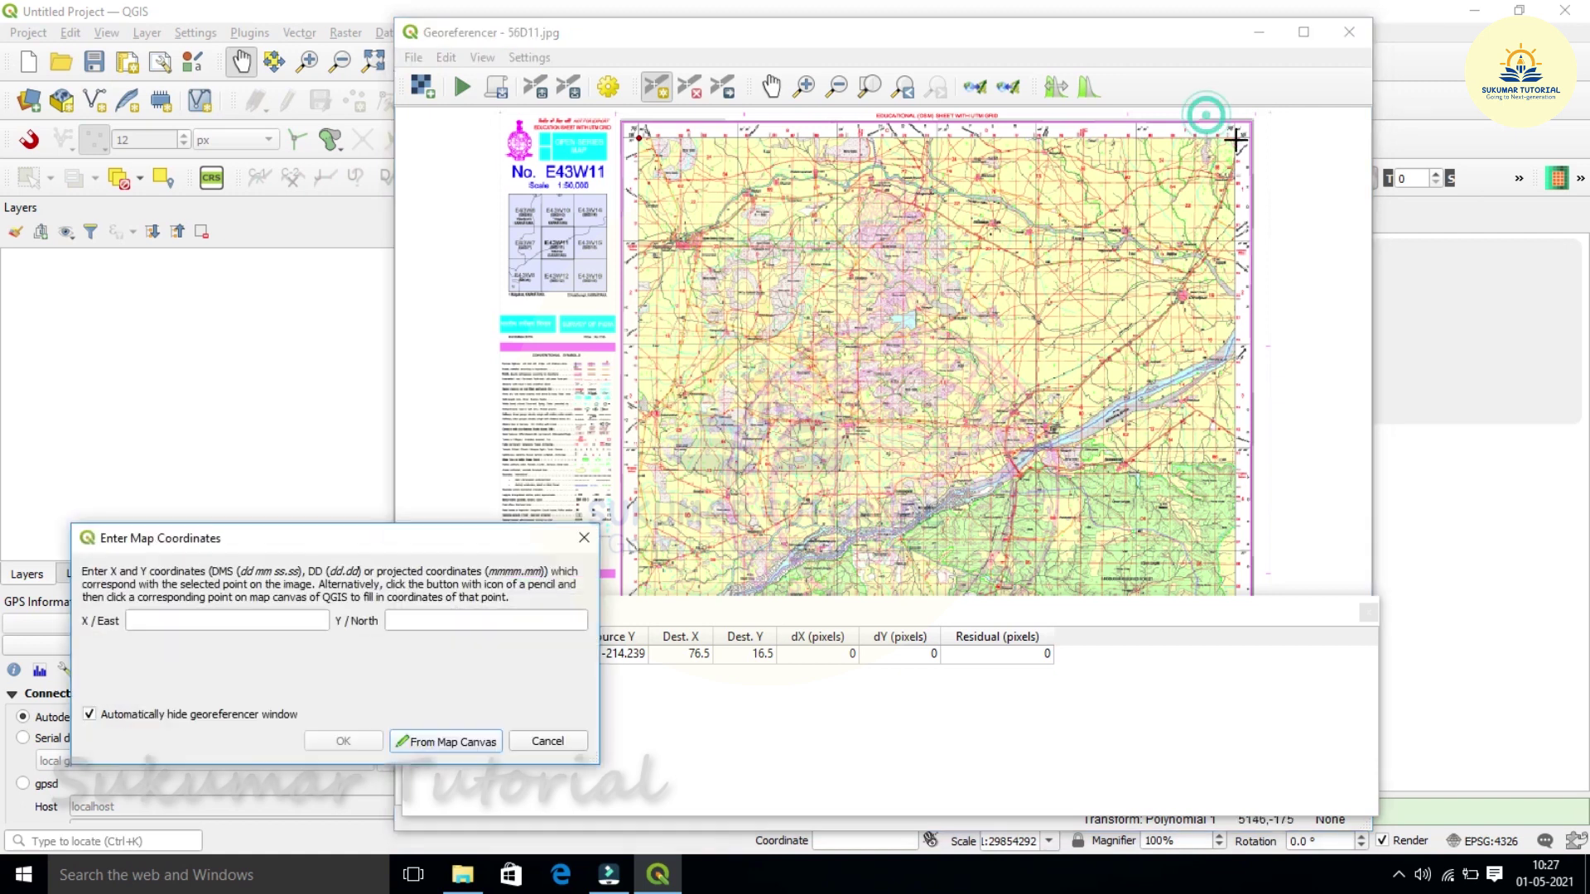
- Cancel the coordinate prompt and zoom in on the top-right corner labelled 76°45′ and 16°
{"action": "left_click", "coordinate": [547, 741]}
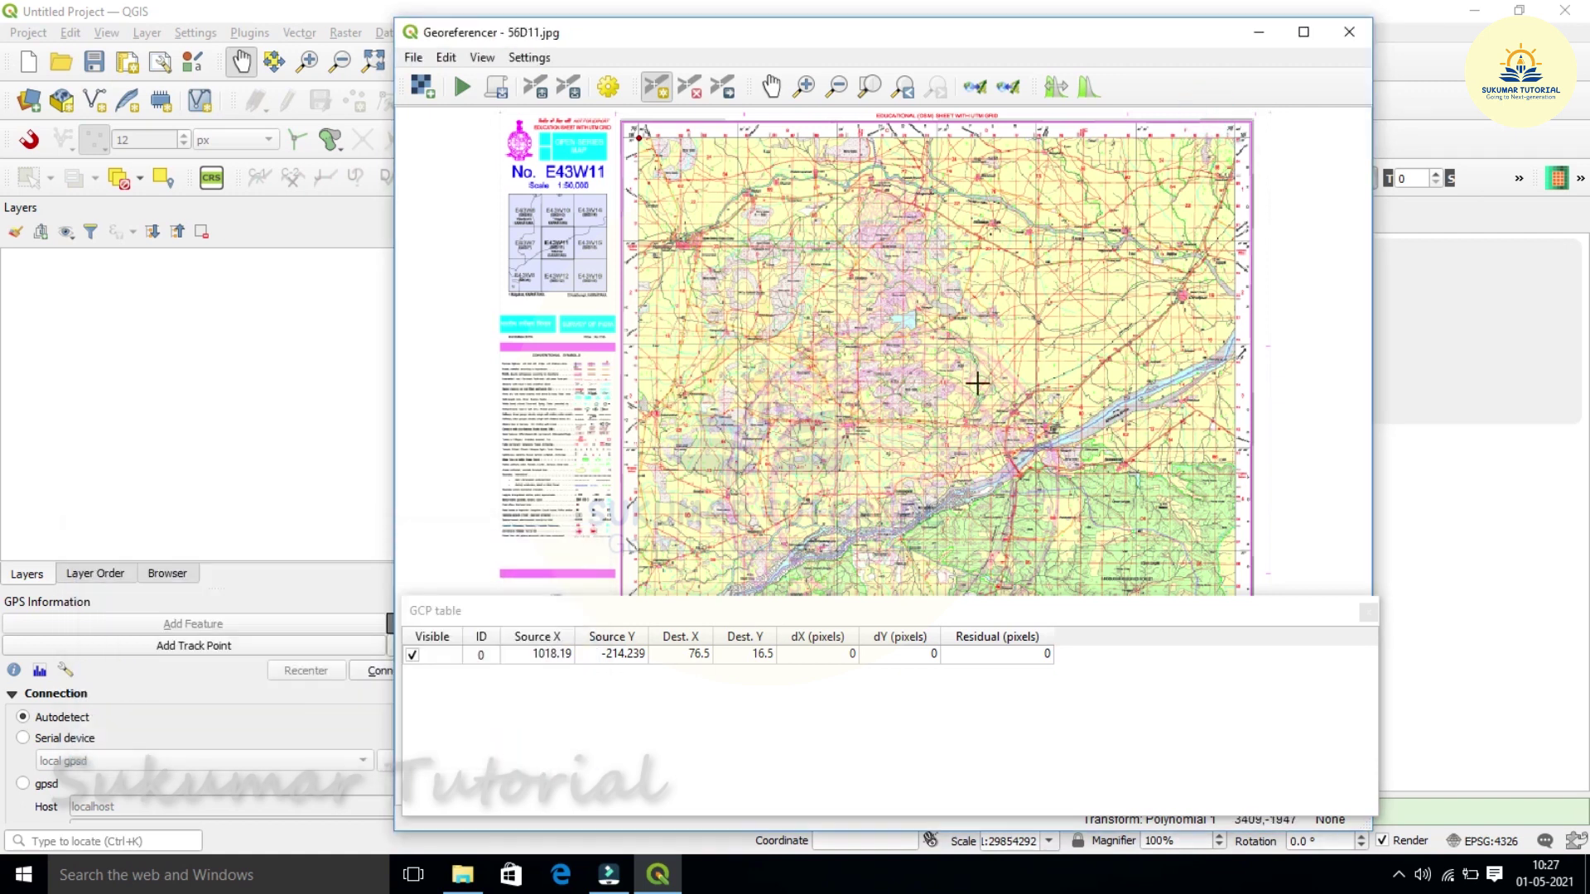
{"action": "left_click", "coordinate": [803, 88]}
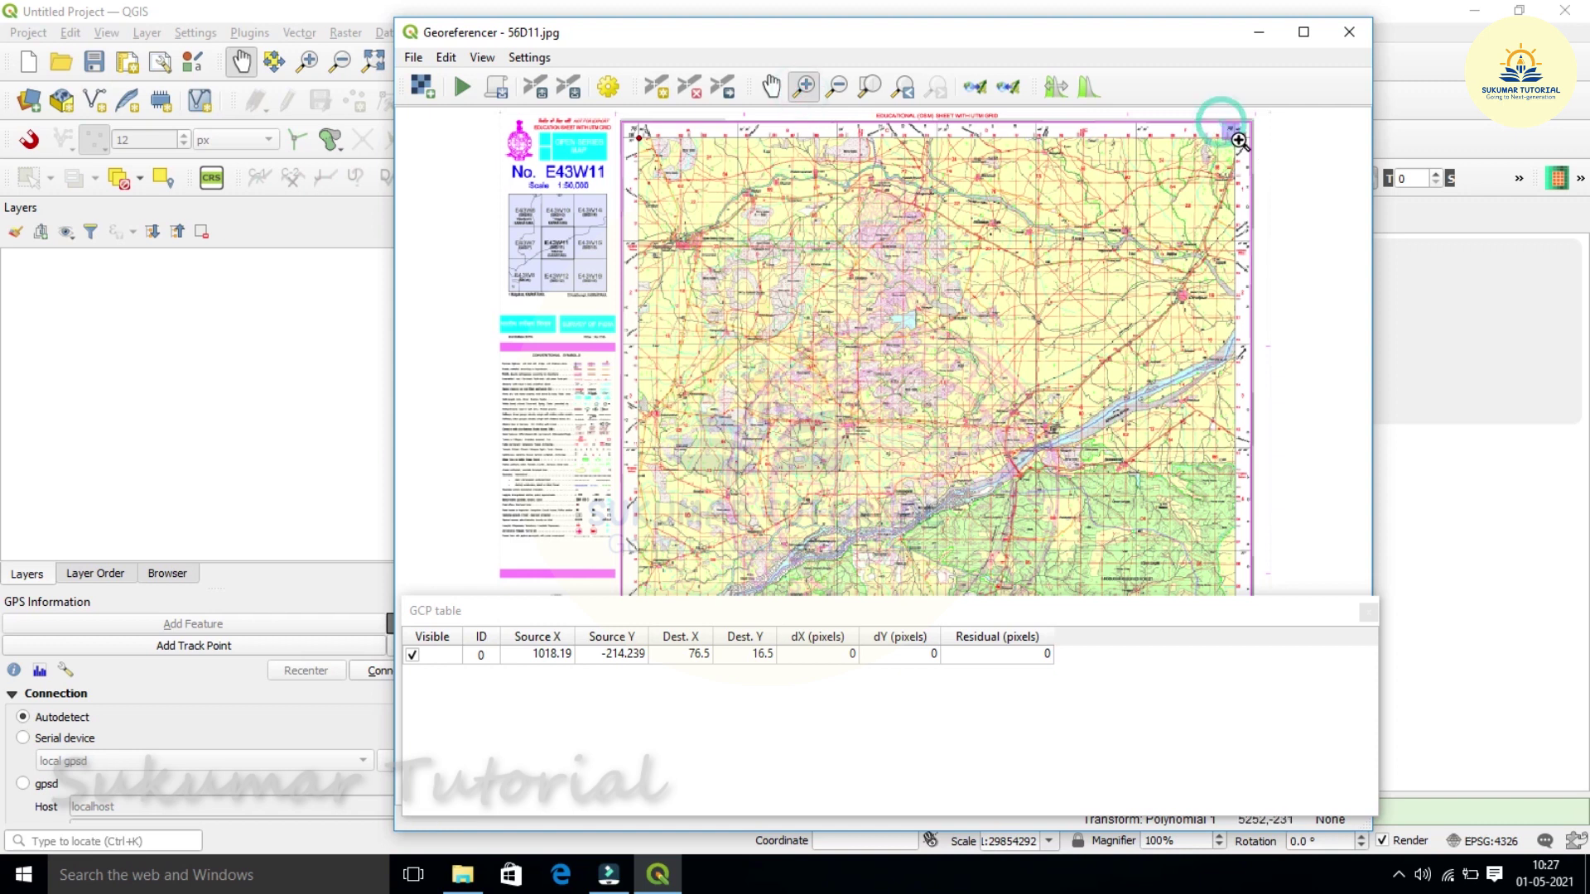
{"action": "left_click_drag", "start_coordinate": [1239, 141], "coordinate": [1253, 154]}
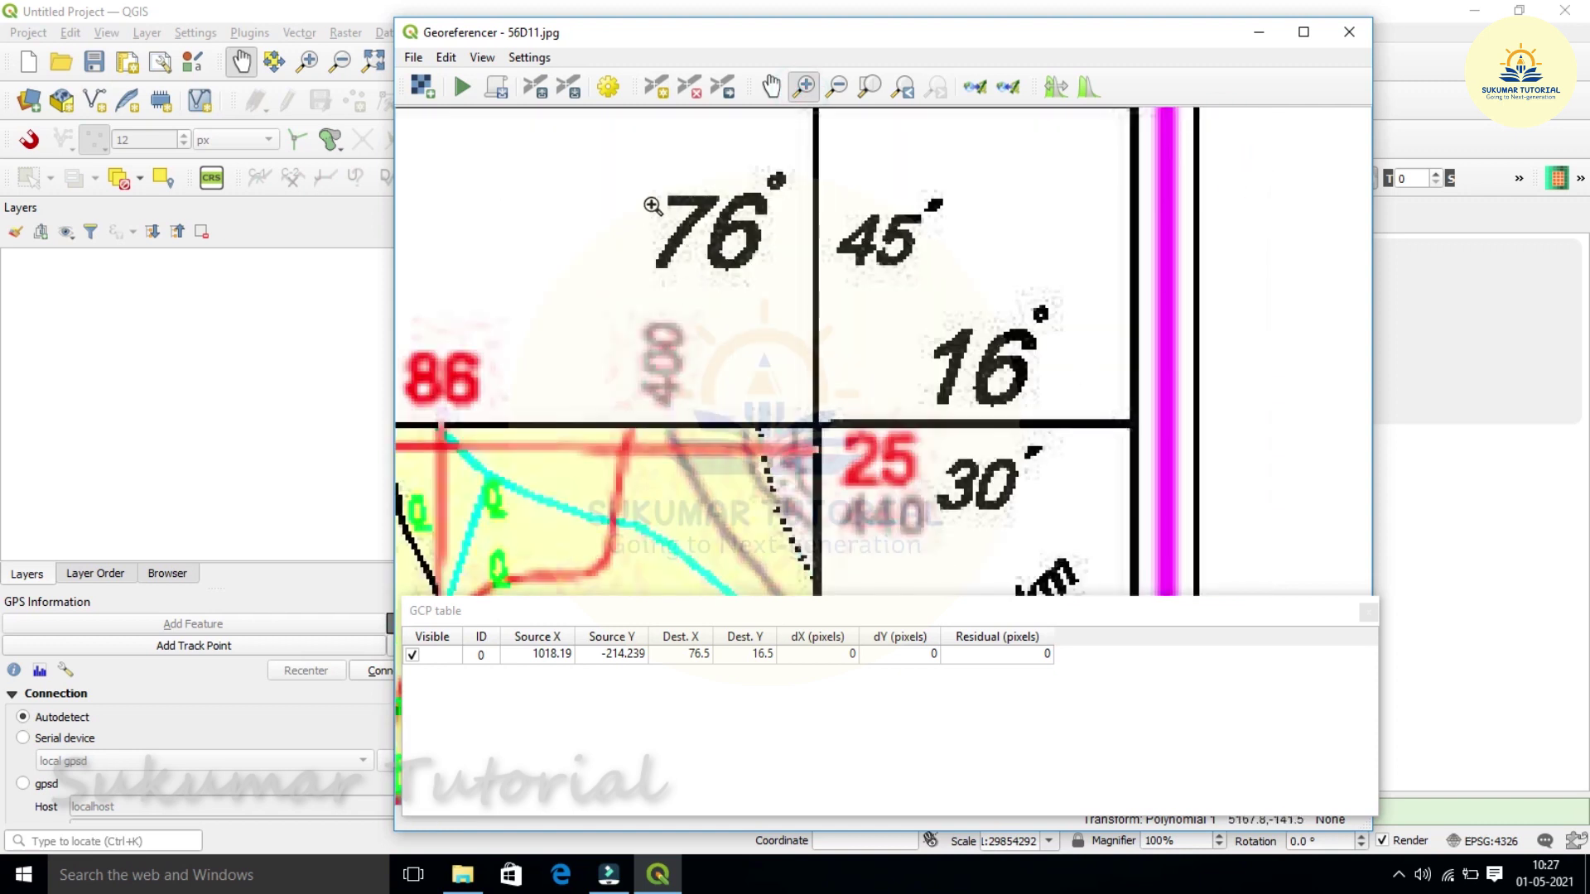
{"action": "left_click_drag", "start_coordinate": [638, 166], "coordinate": [1110, 579]}
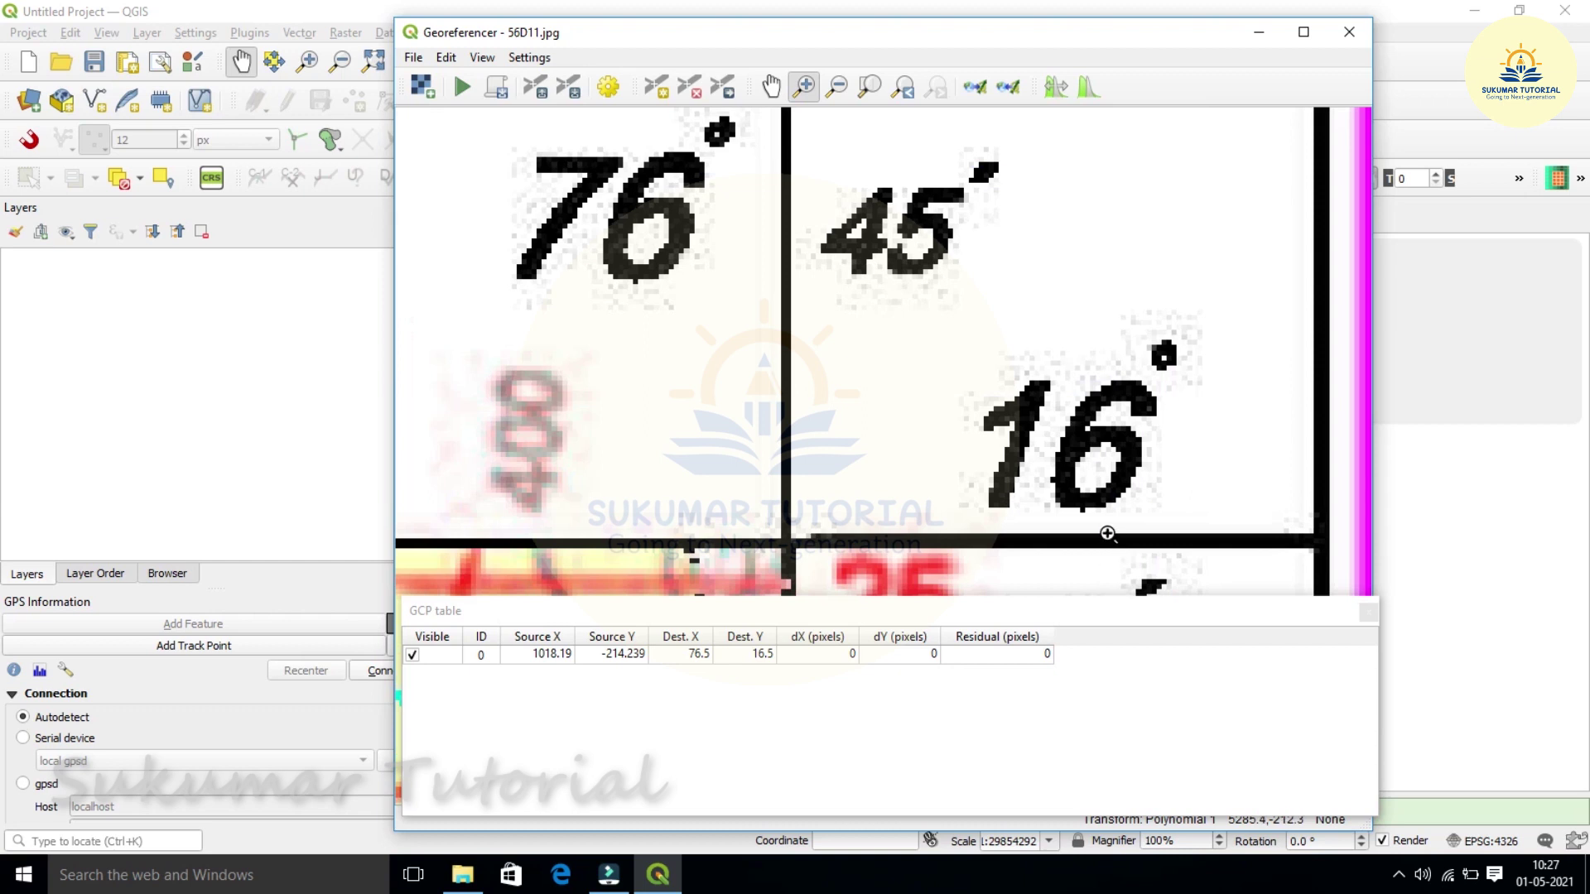
- Place a second control point at the top-right grid intersection and enter easting 76 45
{"action": "left_click", "coordinate": [655, 87]}
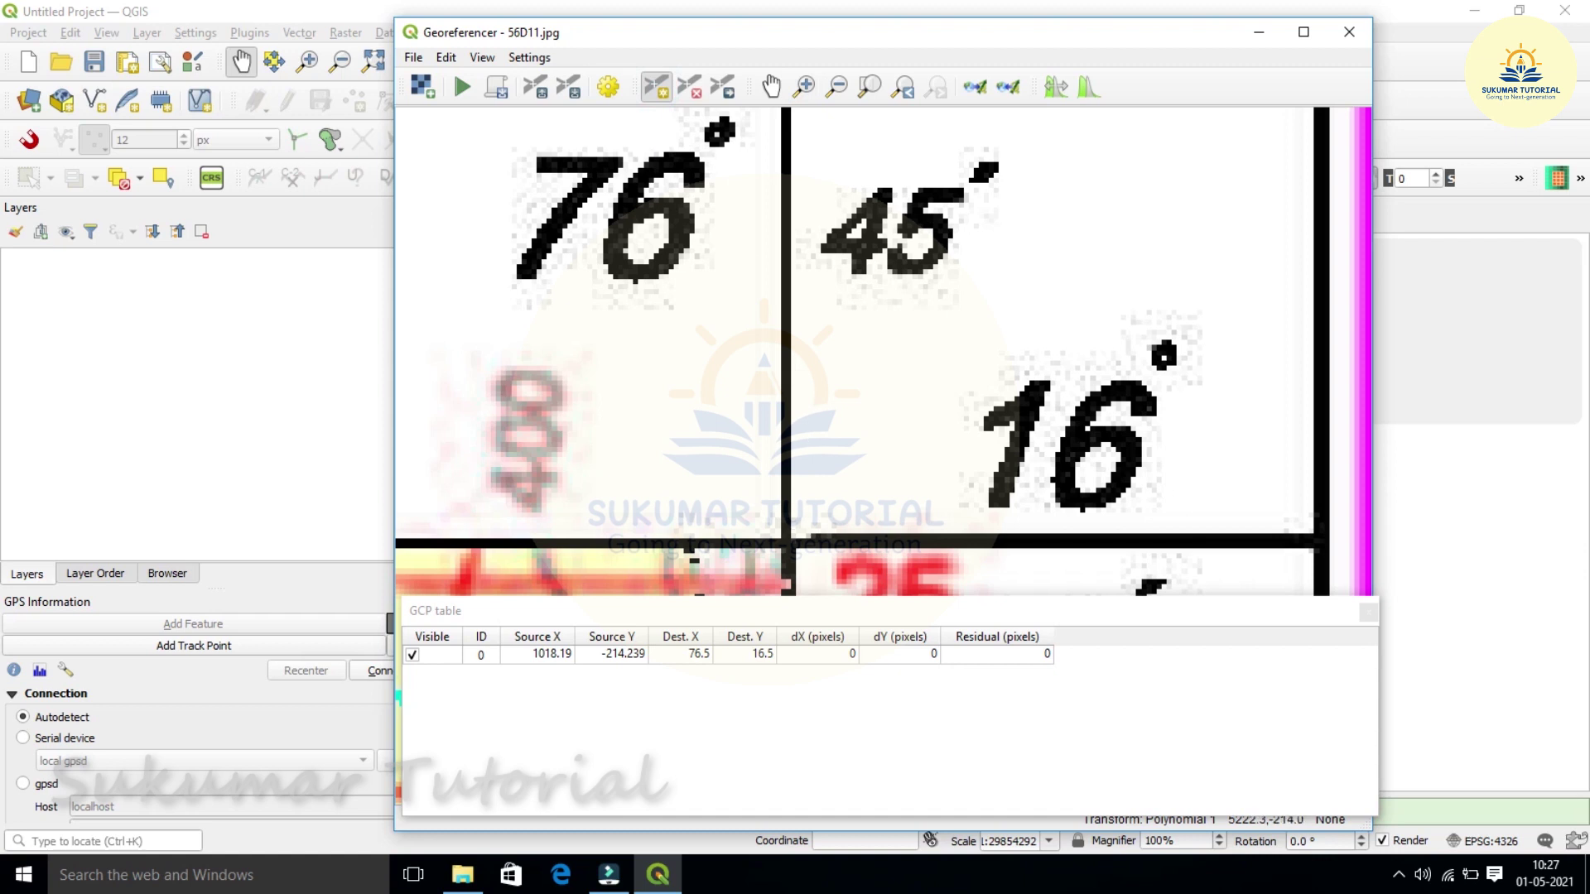
{"action": "left_click", "coordinate": [785, 542]}
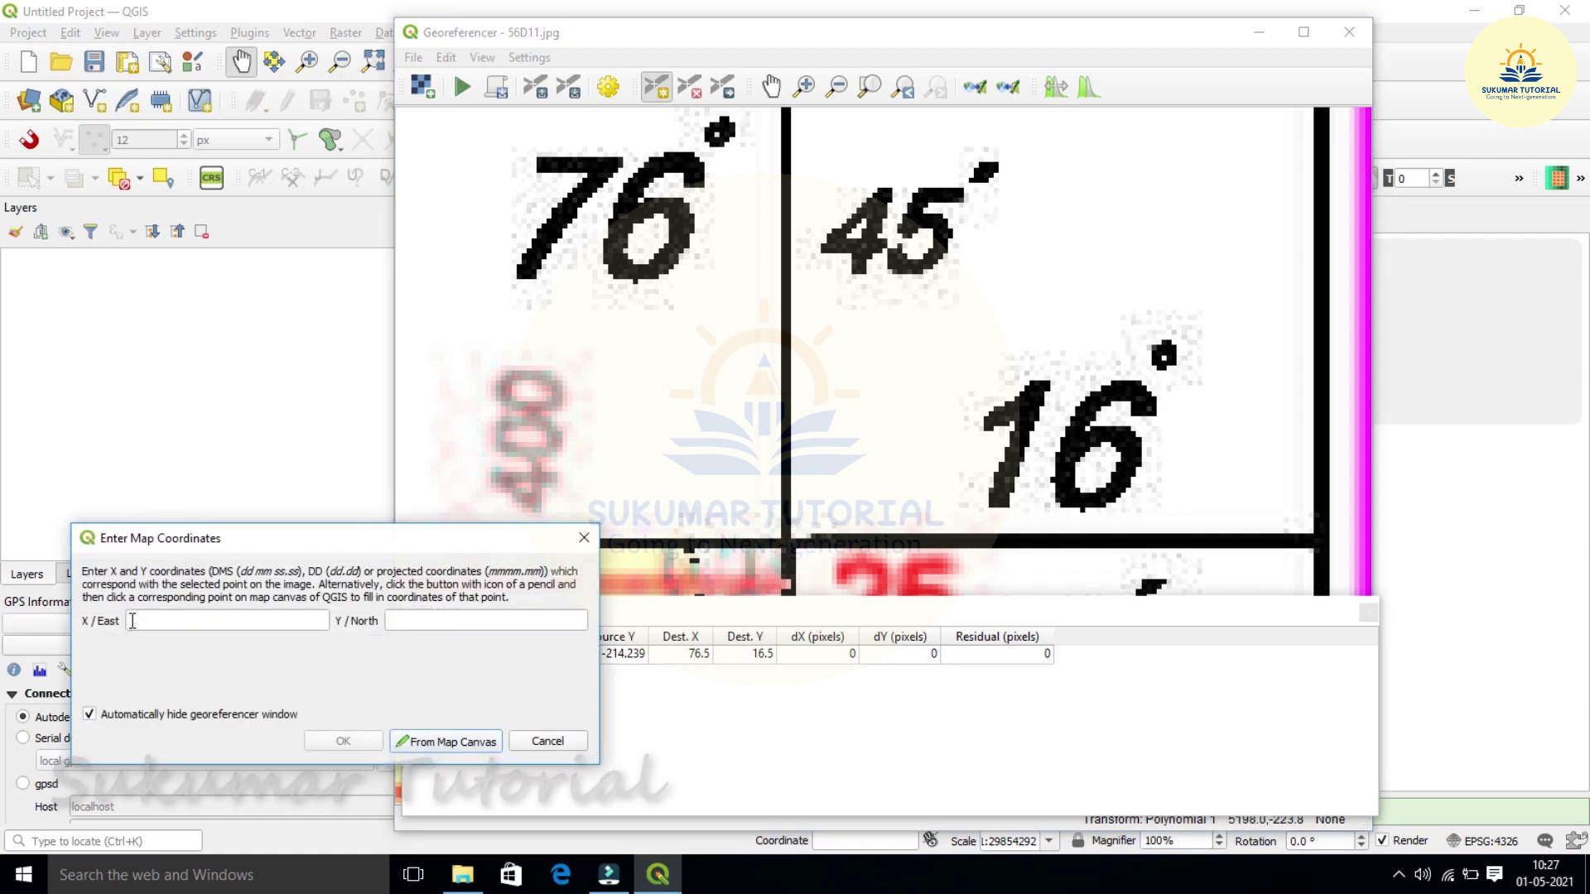
{"action": "left_click", "coordinate": [132, 621]}
{"action": "left_click", "coordinate": [405, 622]}
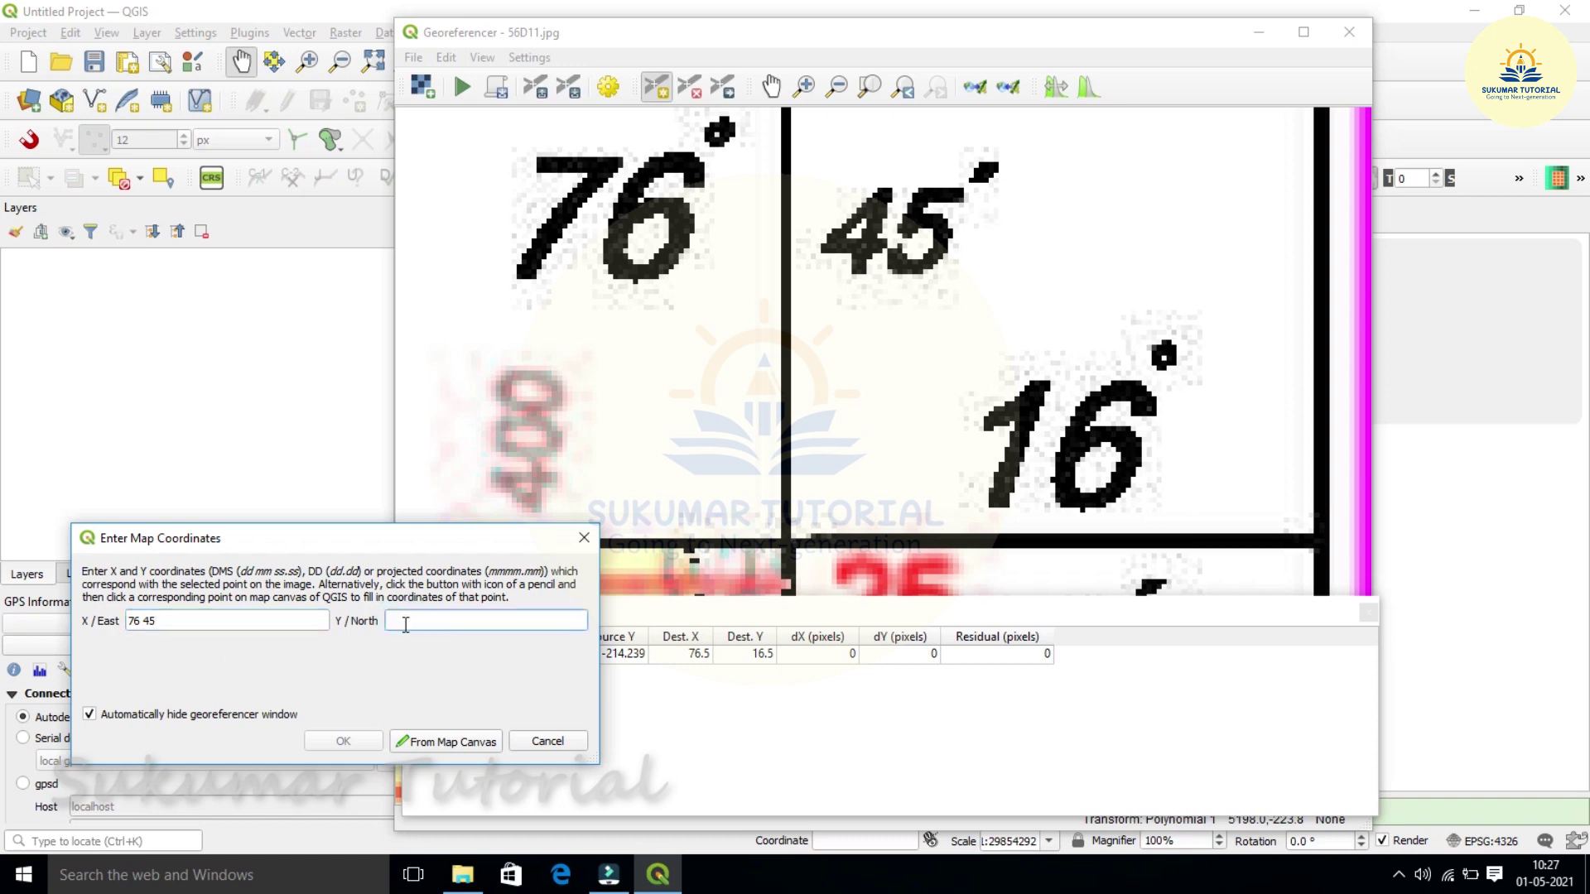
{"action": "type", "text": "16 30"}
- Confirm the second control point at 76.75, 16.5 and pan the full sheet to its bottom edge
{"action": "left_click", "coordinate": [344, 743]}
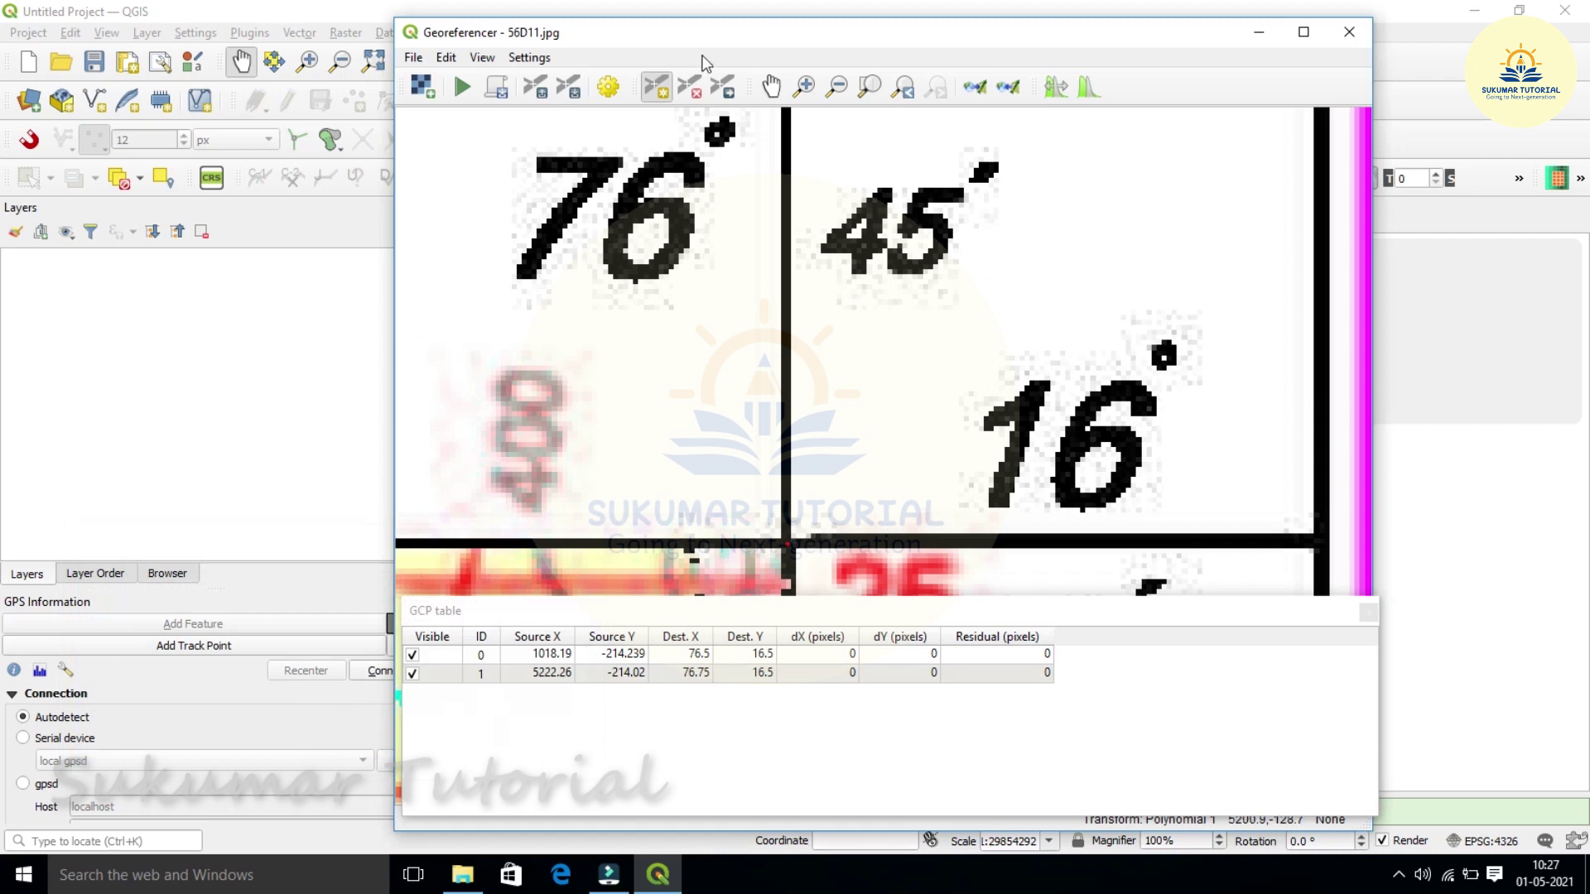
{"action": "left_click", "coordinate": [870, 86]}
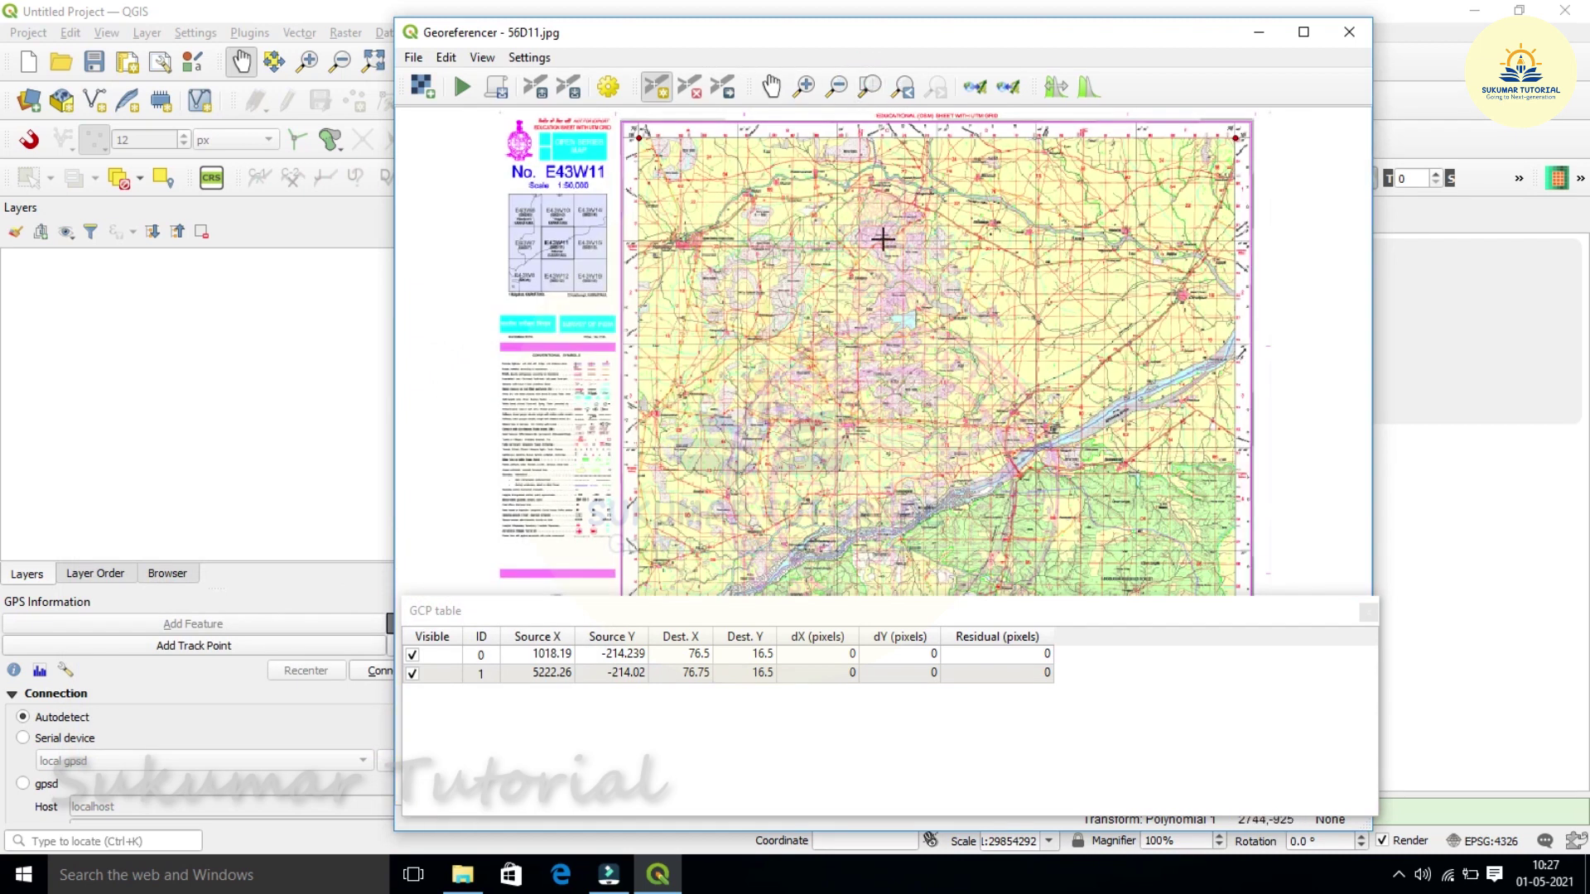
{"action": "left_click", "coordinate": [770, 88]}
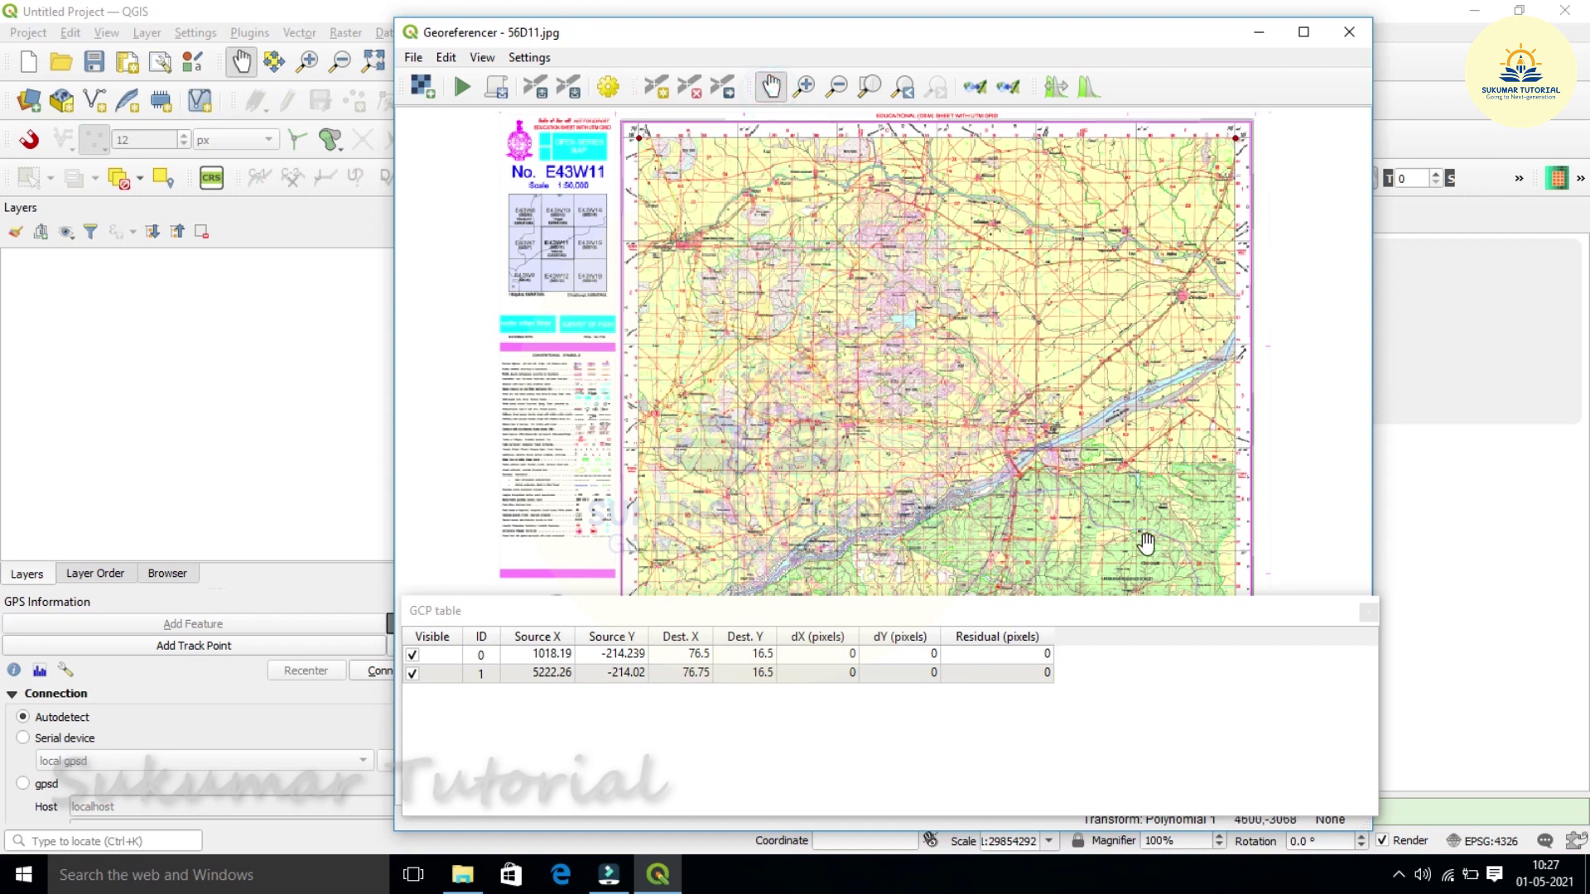
{"action": "left_click", "coordinate": [1163, 617]}
{"action": "left_click_drag", "start_coordinate": [1161, 613], "coordinate": [1184, 713]}
{"action": "left_click_drag", "start_coordinate": [1061, 576], "coordinate": [1040, 433]}
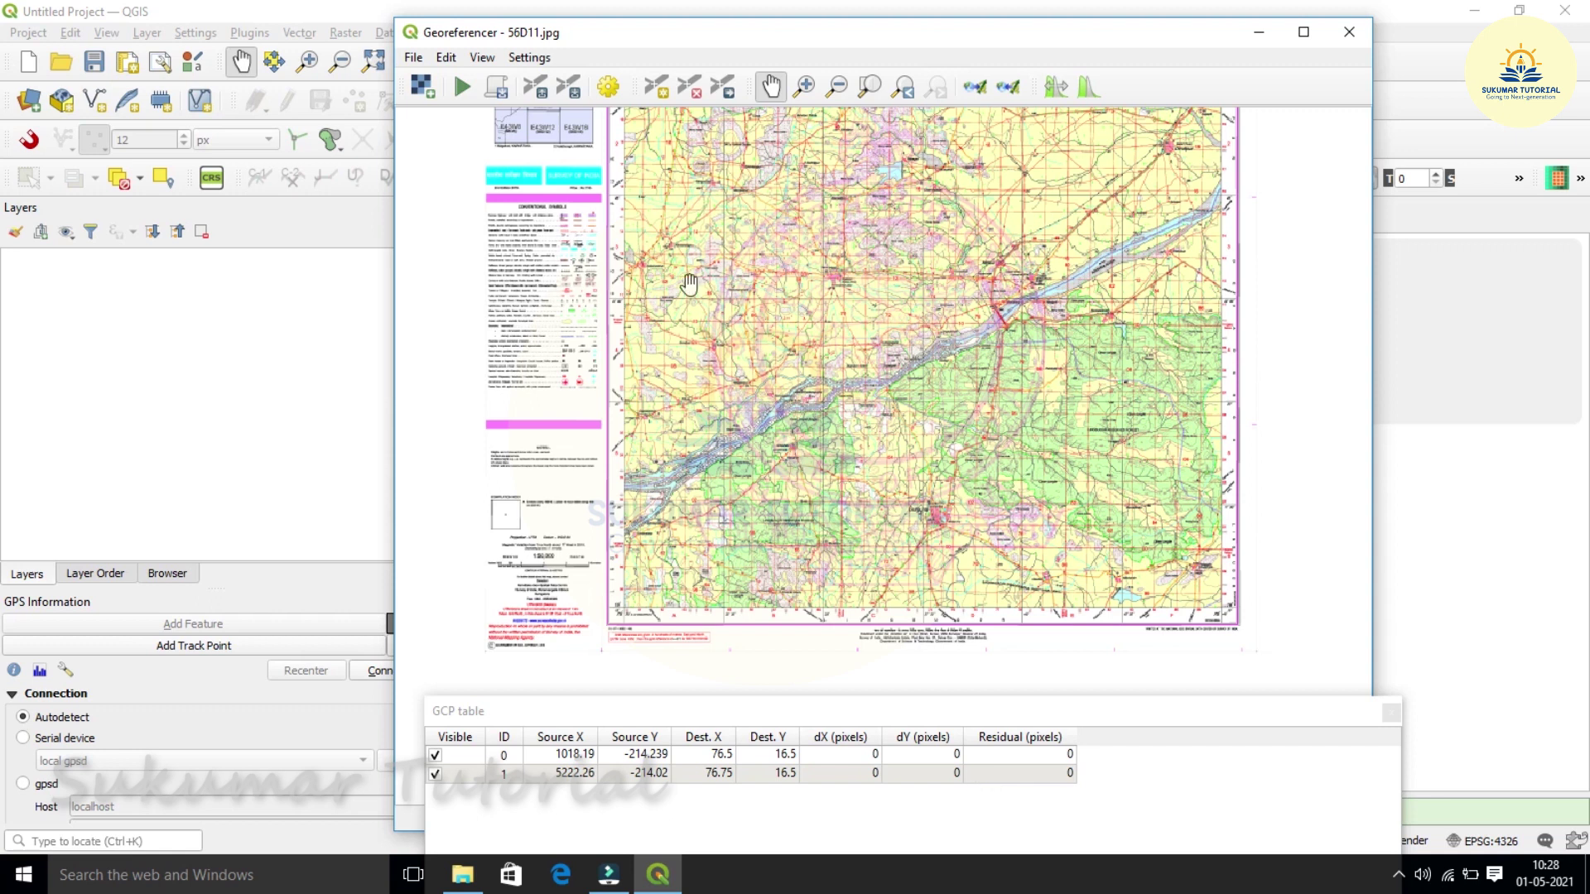
- Zoom in closely on the sheet's bottom-right corner labels
{"action": "left_click", "coordinate": [807, 92]}
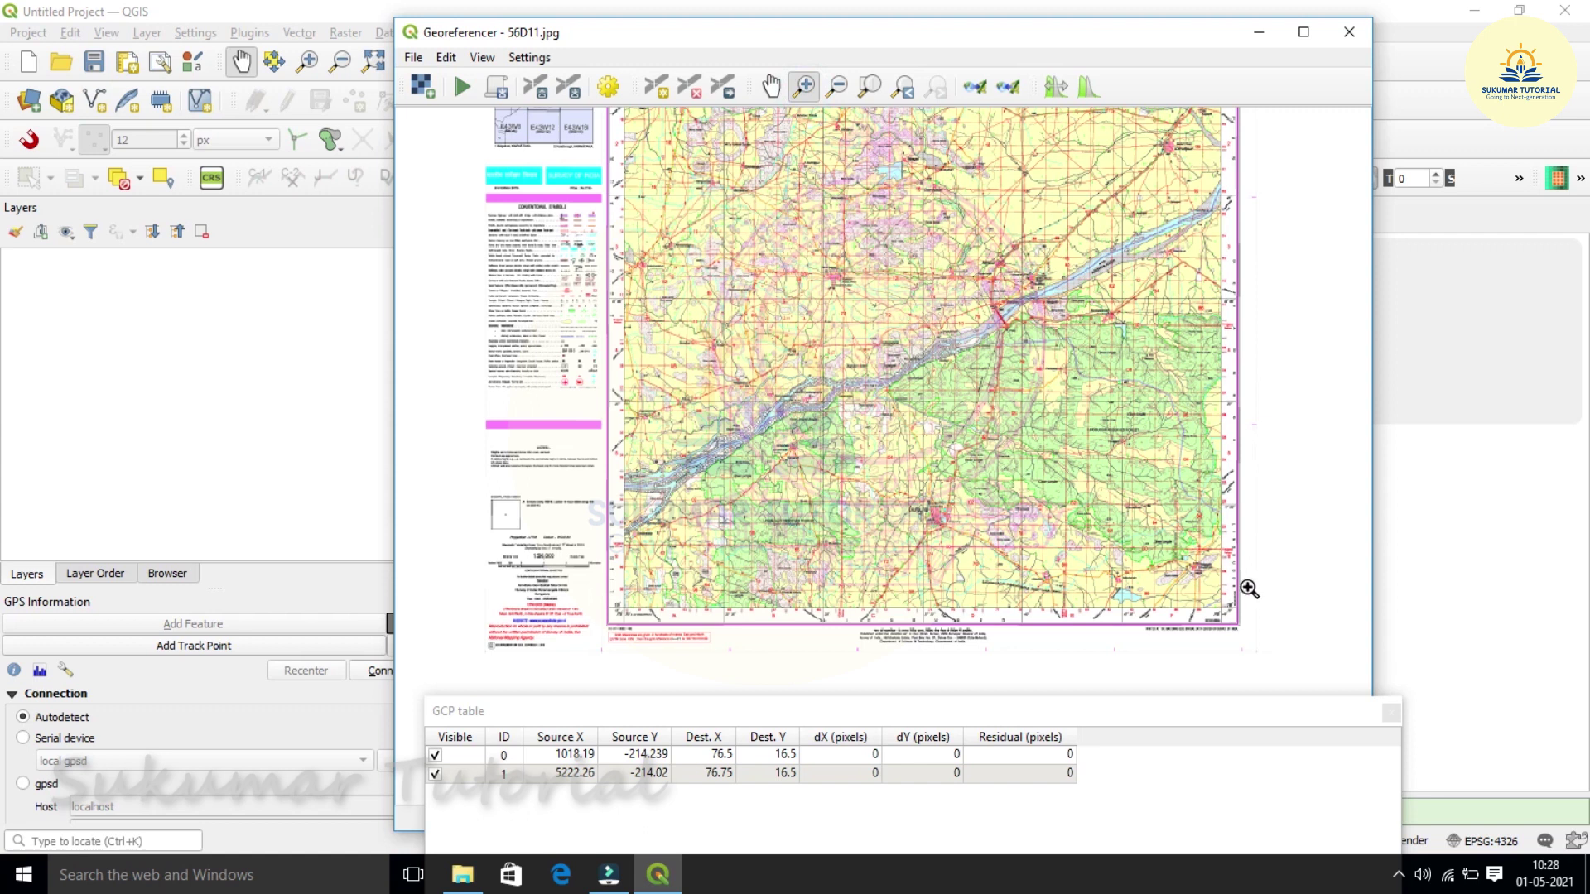
{"action": "left_click_drag", "start_coordinate": [1197, 580], "coordinate": [1238, 632]}
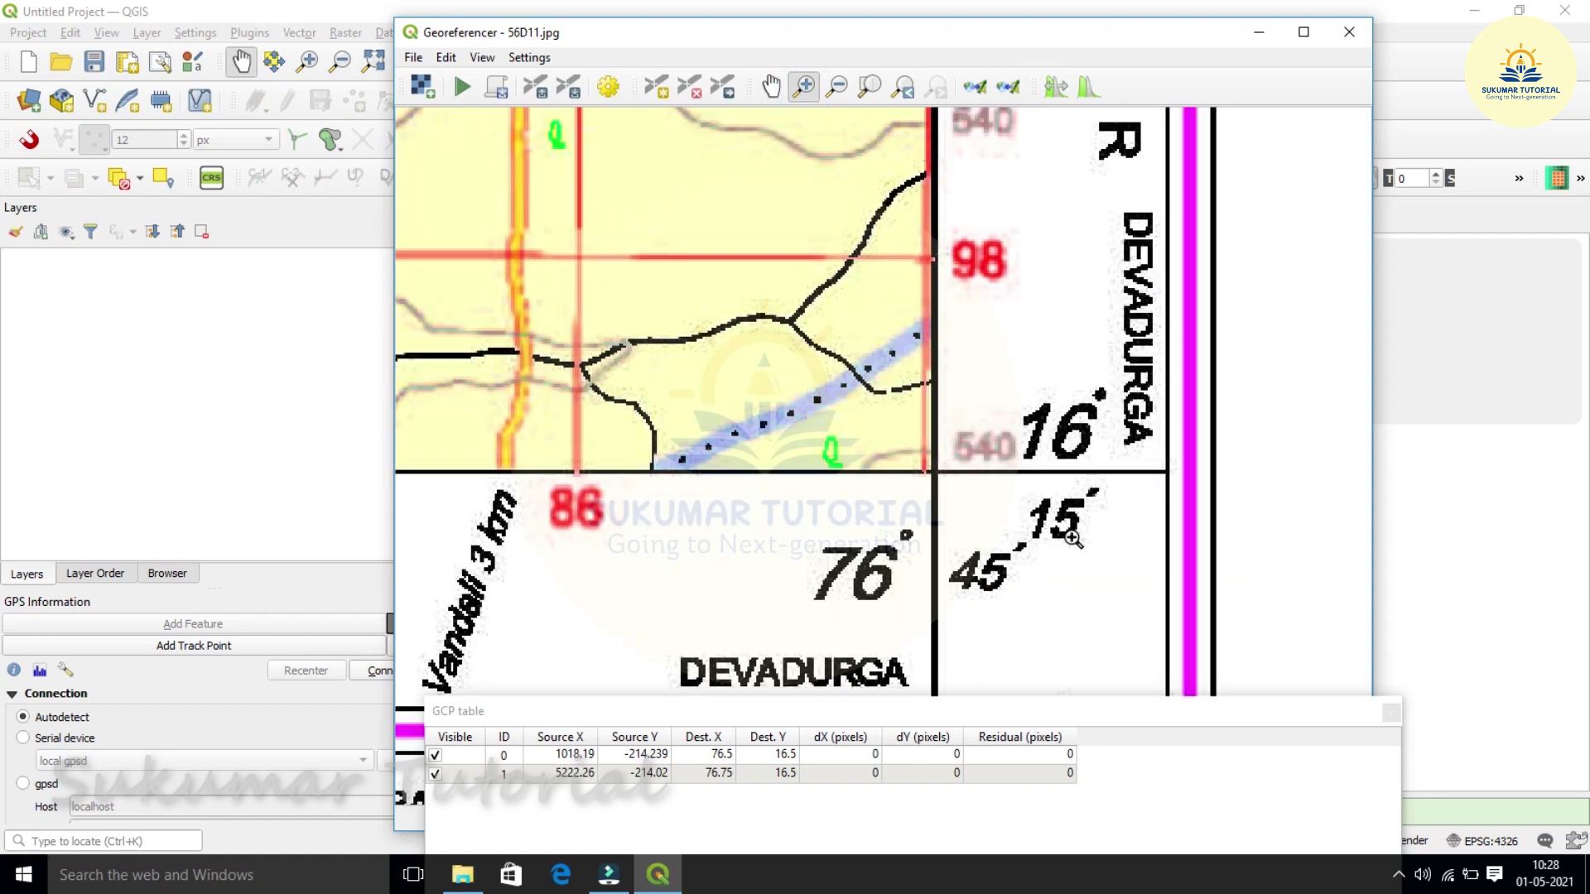
{"action": "left_click_drag", "start_coordinate": [781, 331], "coordinate": [1140, 680]}
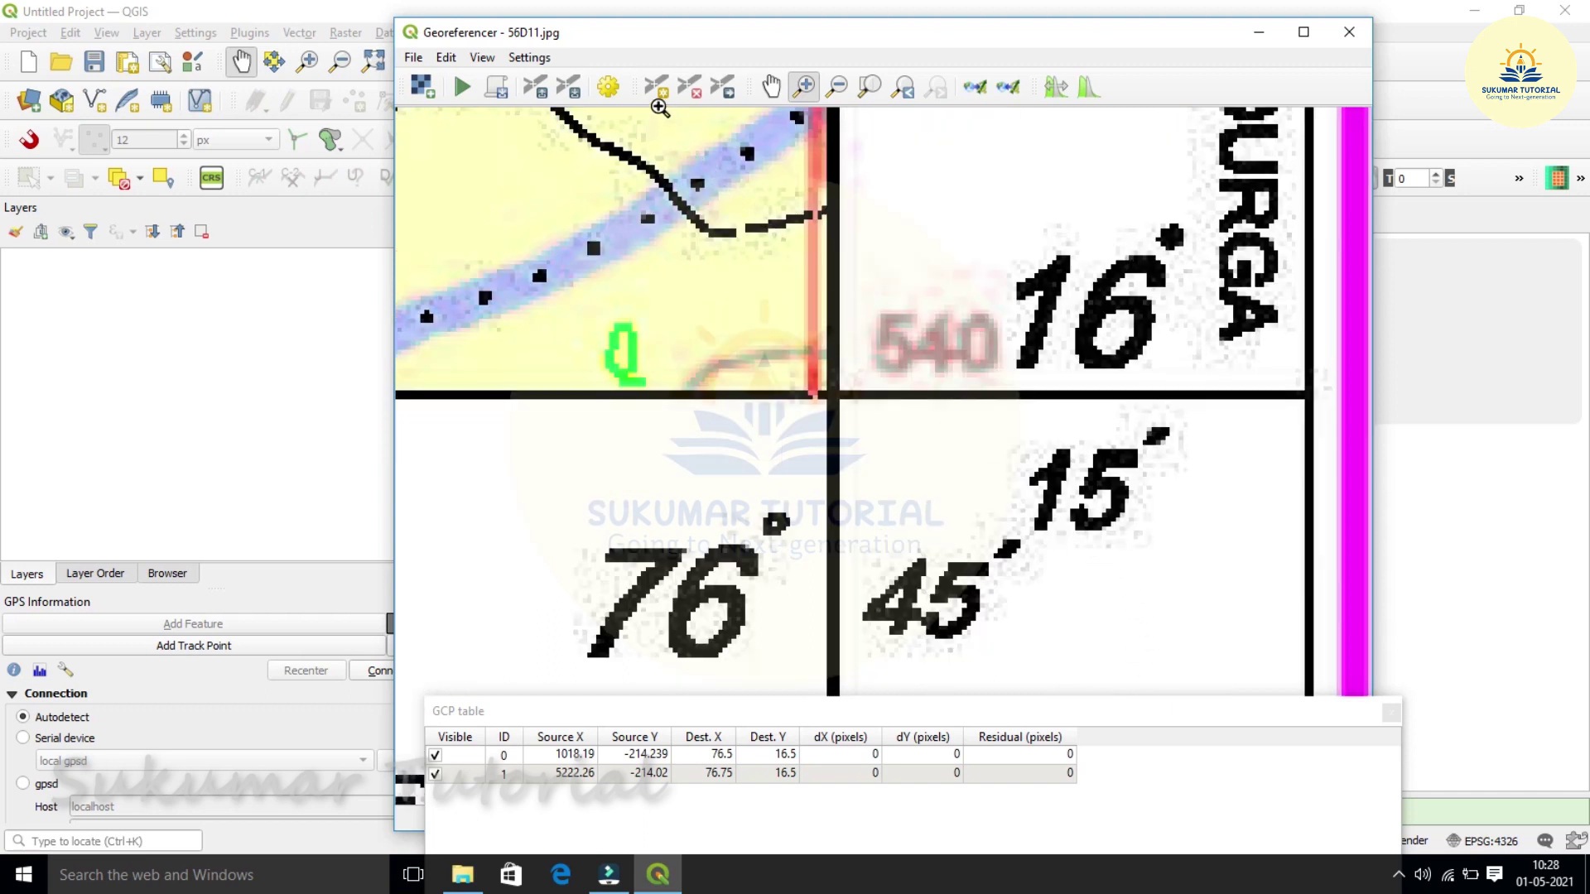
{"action": "left_click", "coordinate": [657, 91]}
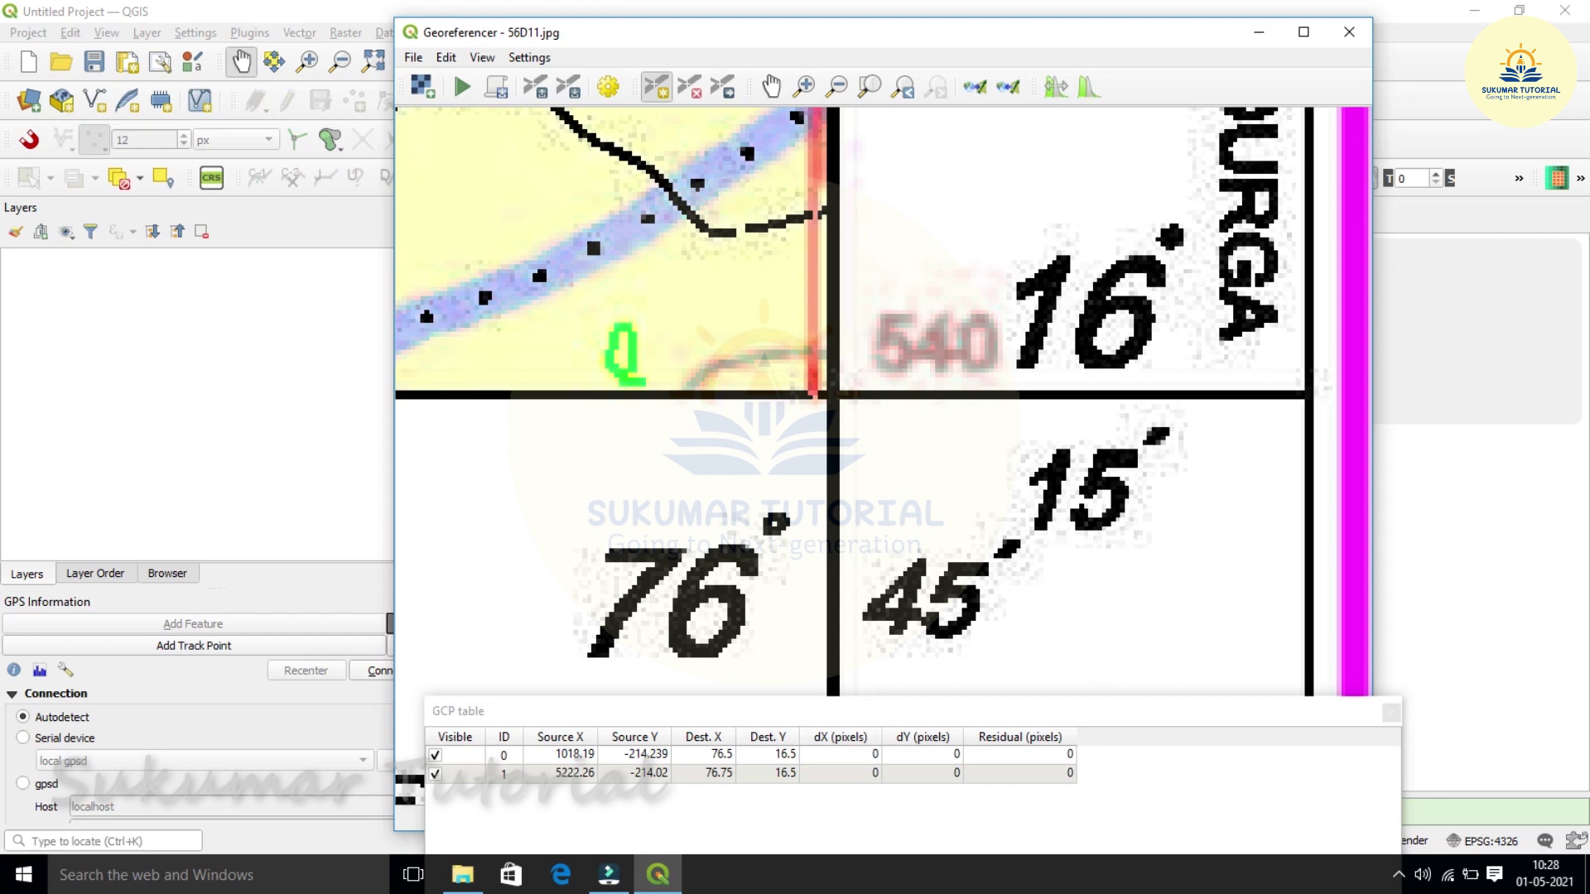
- Mark the bottom-right corner as a control point at 76.75 east, 16.25 north, then zoom to the full sheet
{"action": "left_click", "coordinate": [831, 395]}
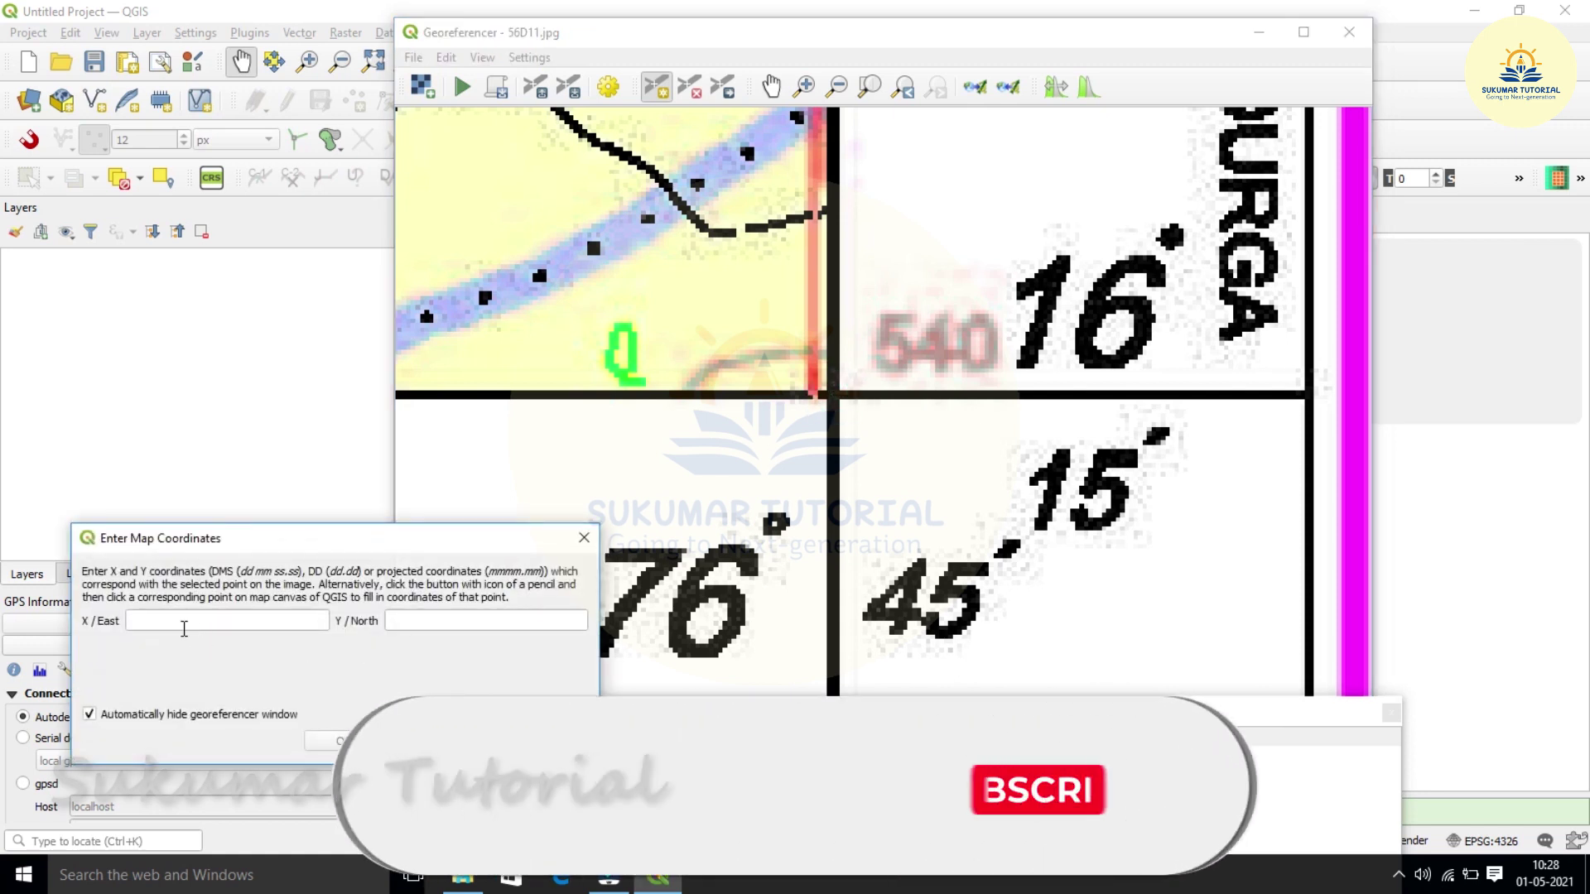
{"action": "left_click", "coordinate": [155, 621]}
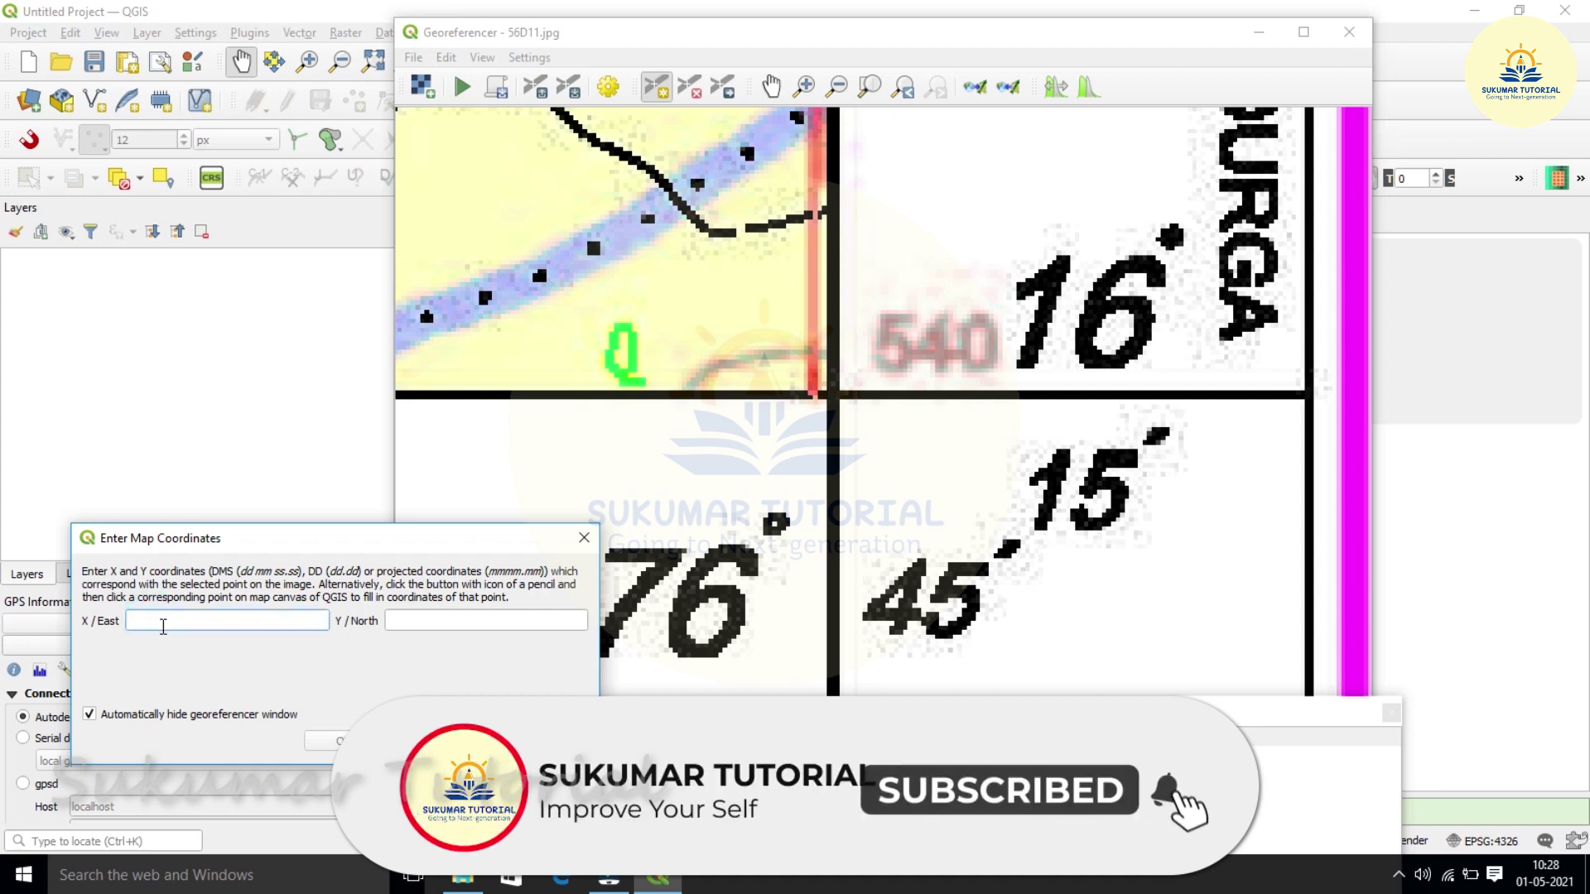
{"action": "type", "text": "76 45"}
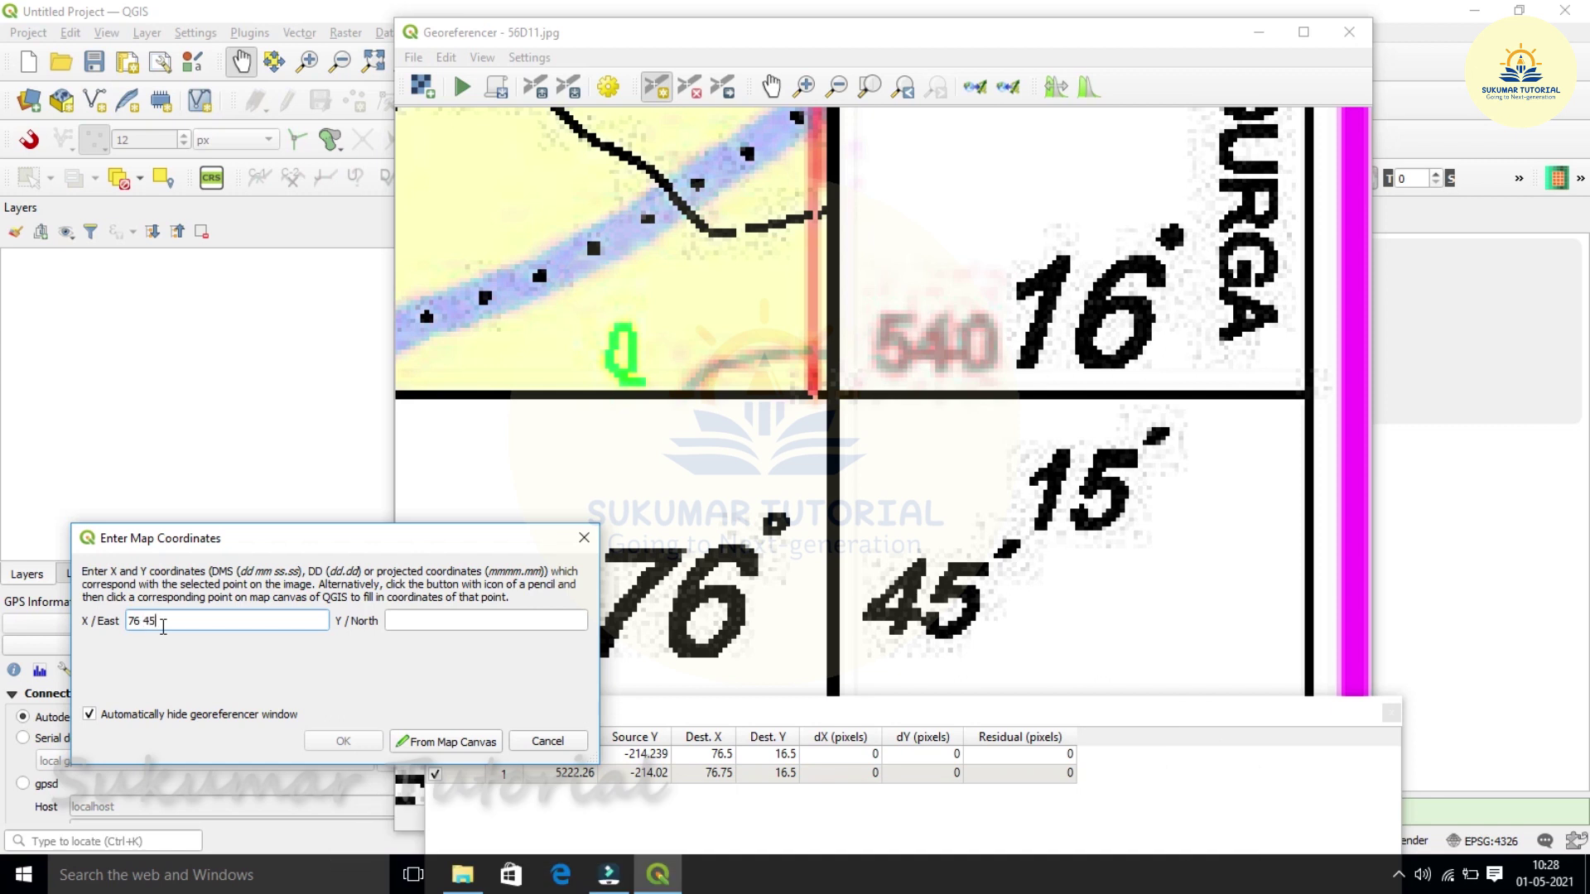
{"action": "left_click", "coordinate": [412, 621]}
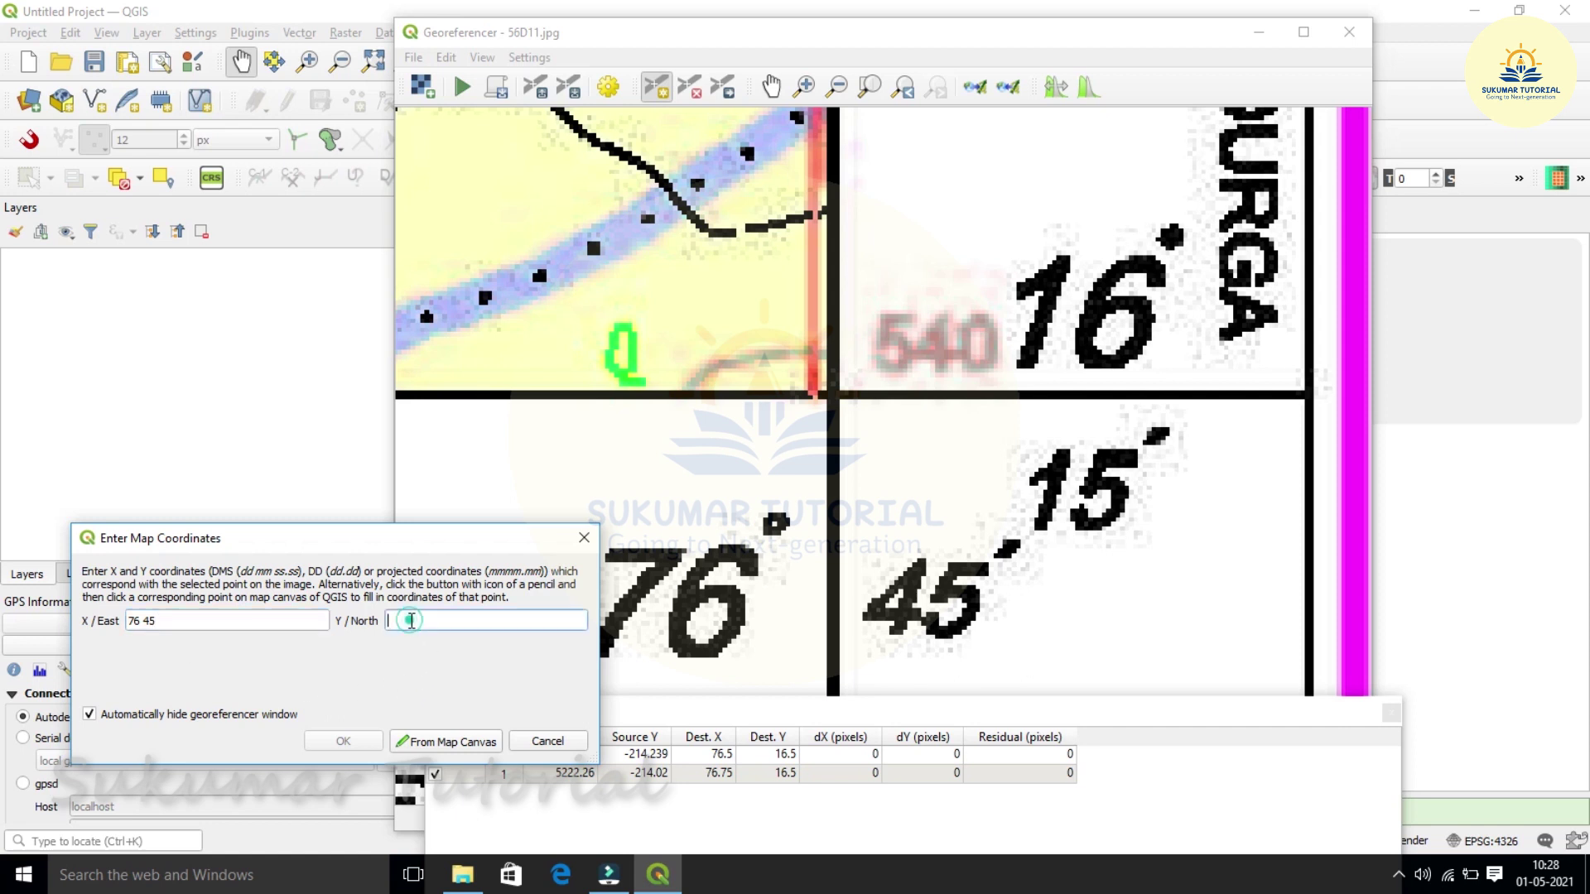
{"action": "type", "text": "16 15"}
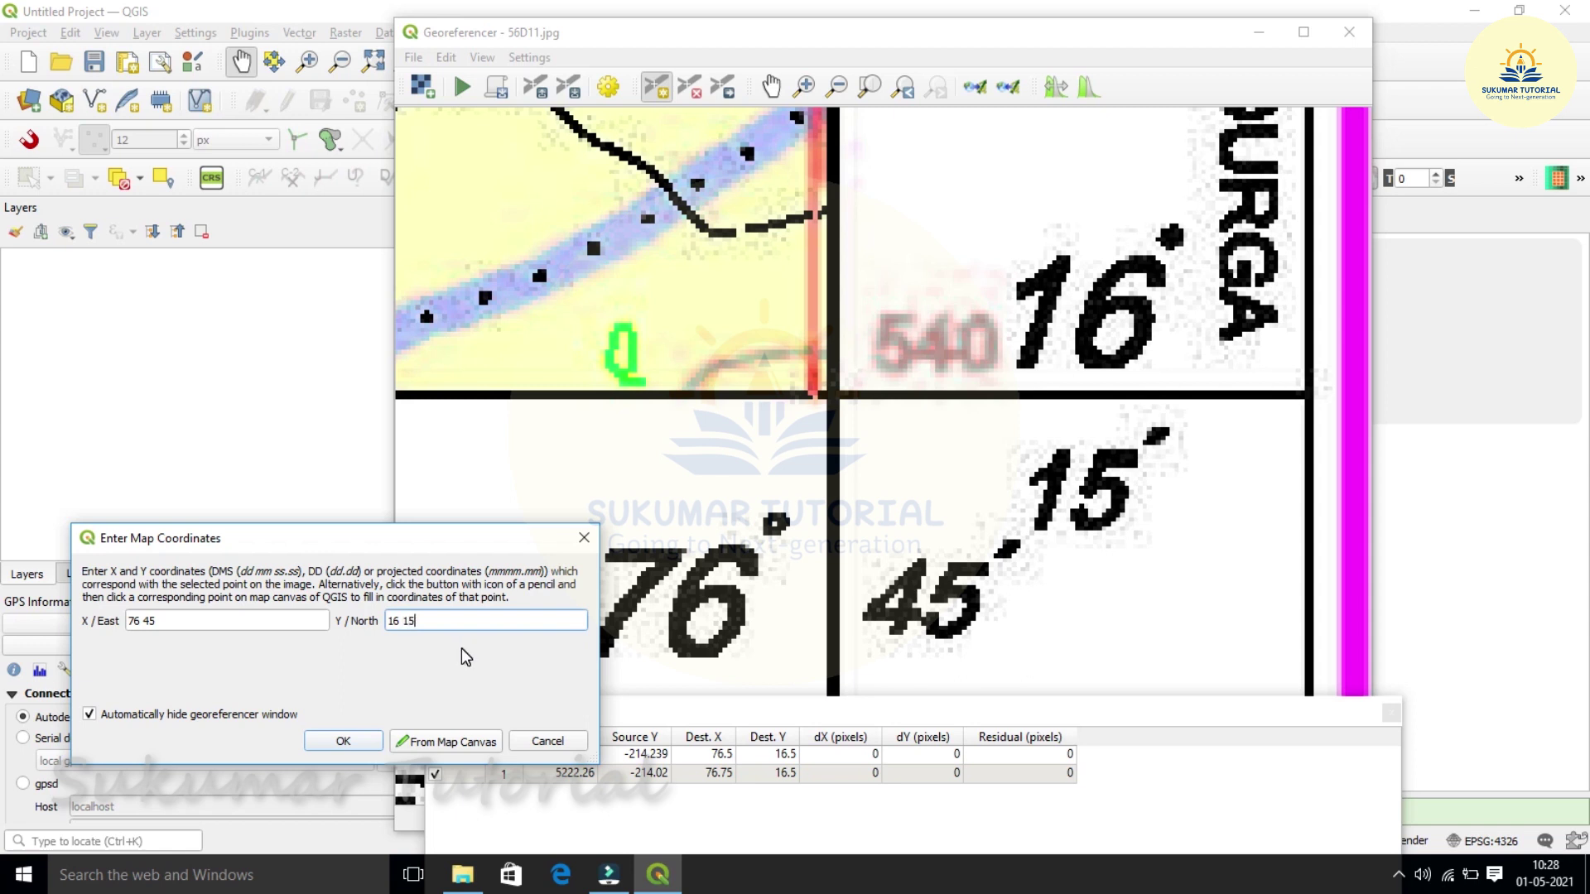
{"action": "left_click", "coordinate": [350, 741]}
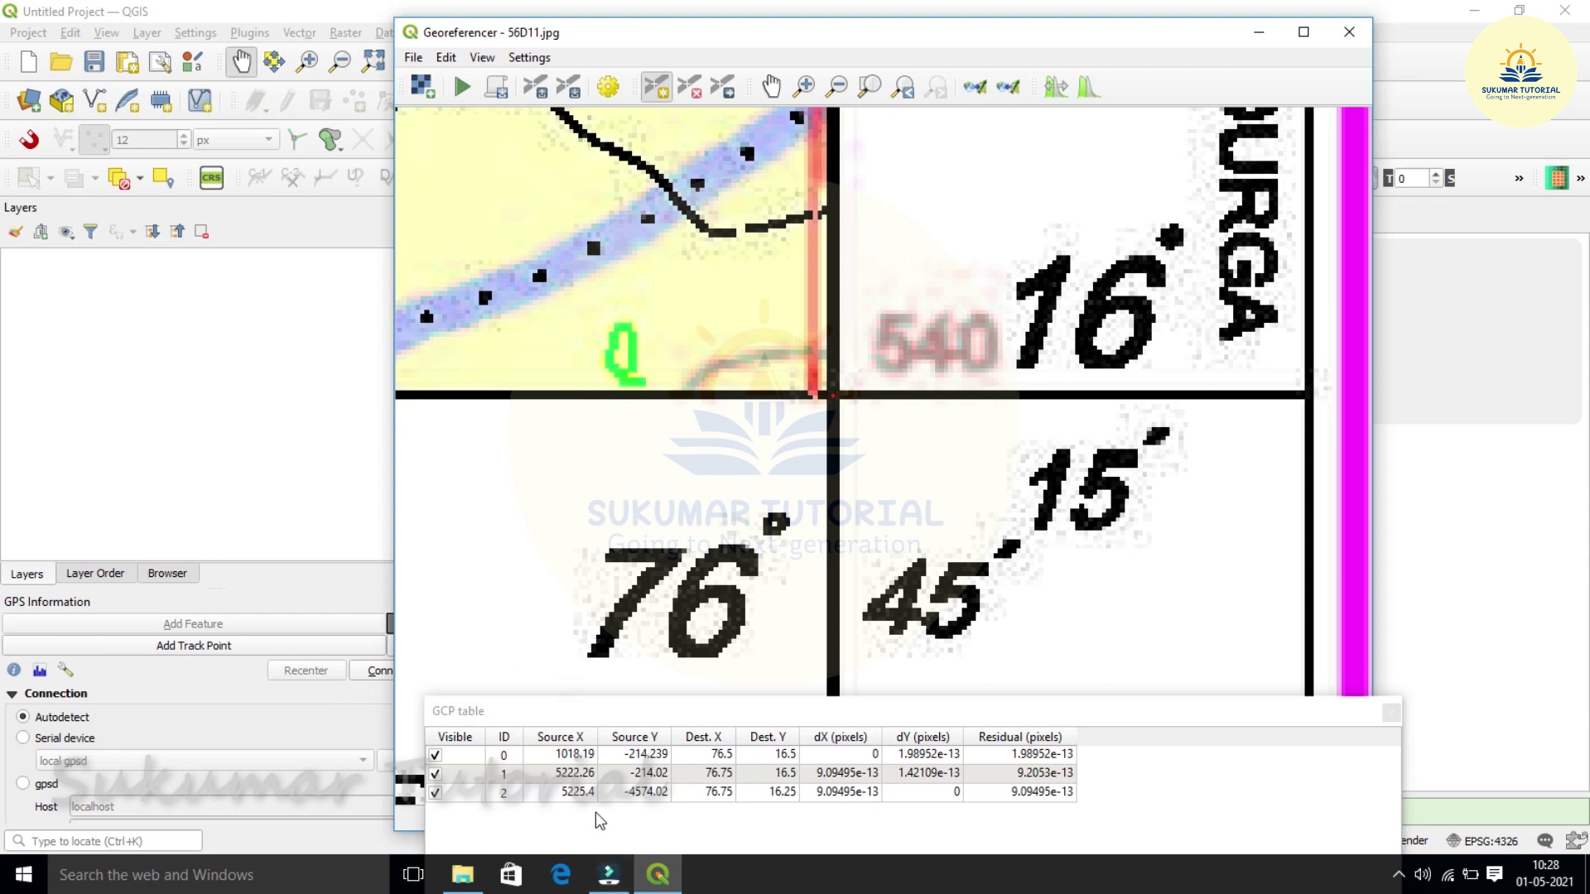
{"action": "left_click", "coordinate": [869, 86]}
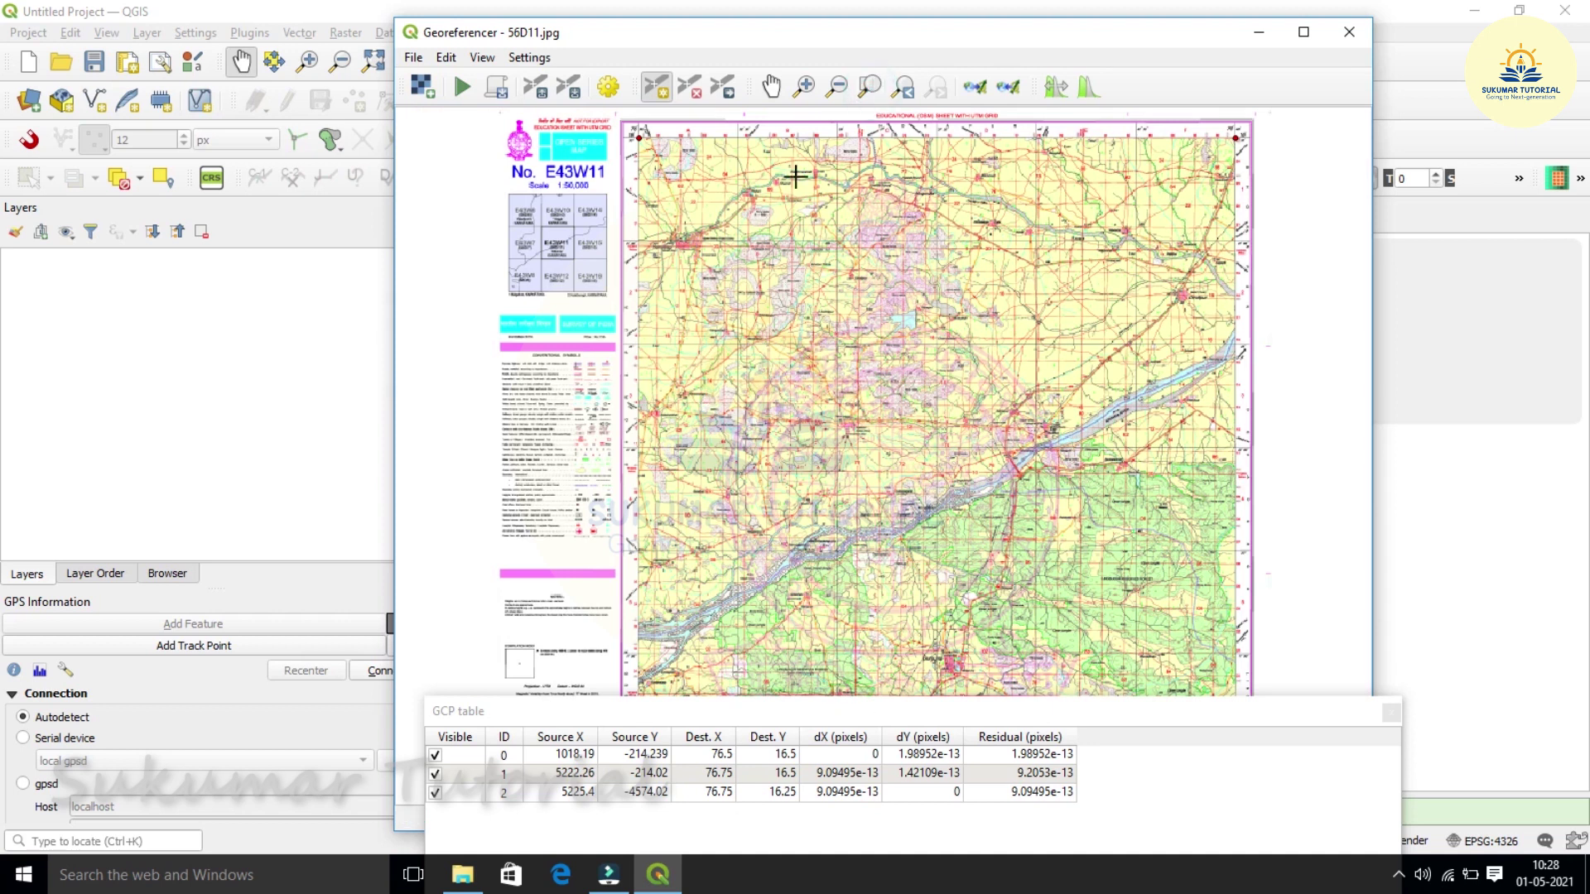
- Pan and zoom in on the bottom-left corner where 76° 30′ E meets 16° 15′ N
{"action": "left_click", "coordinate": [772, 86]}
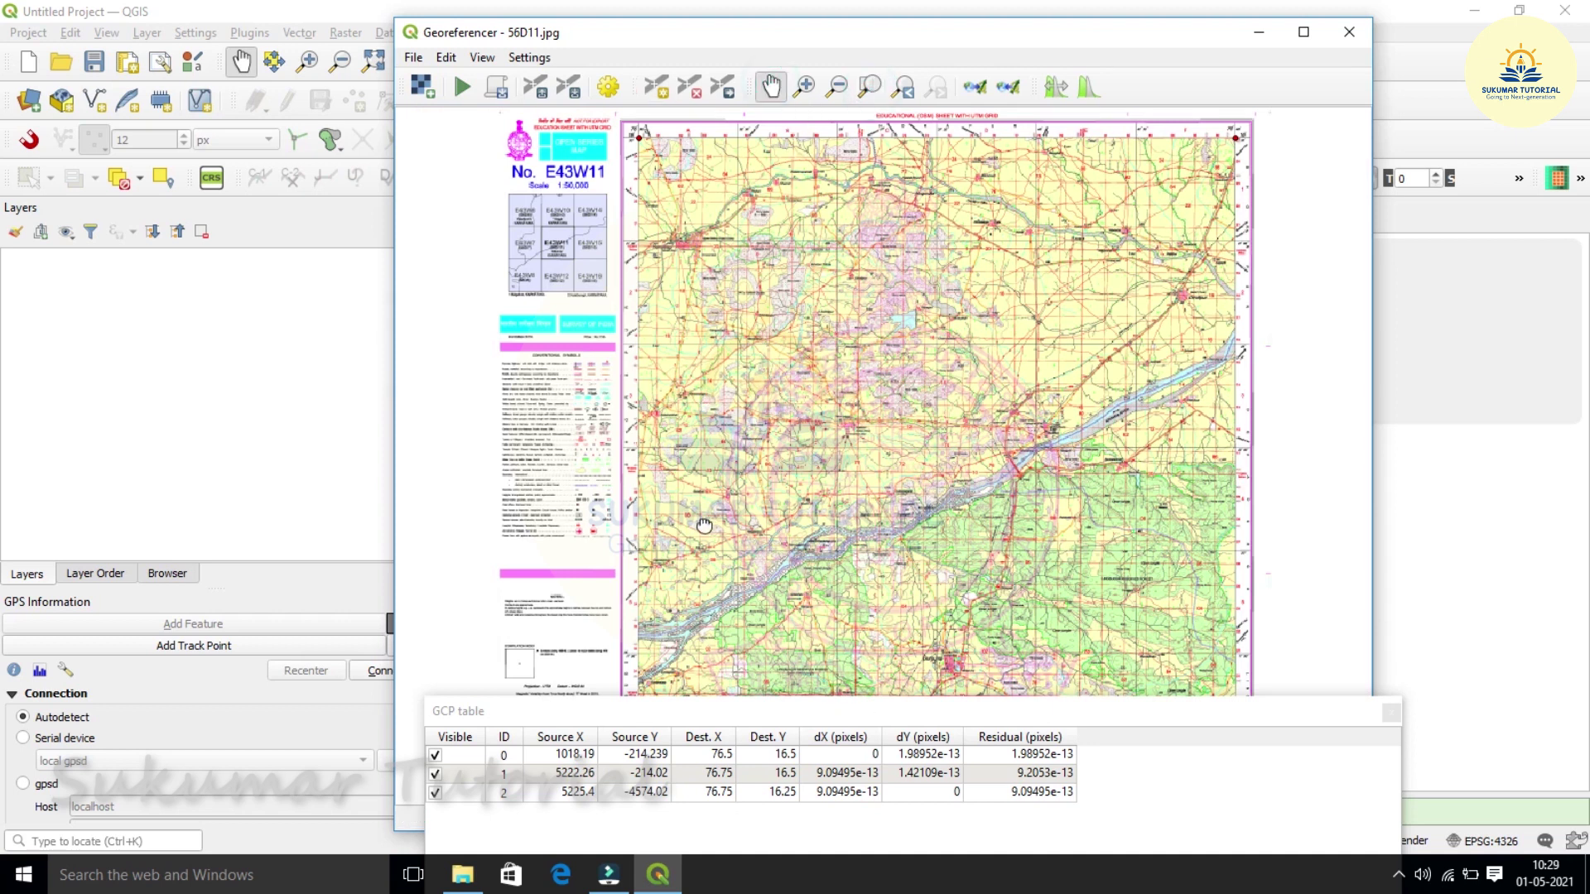
{"action": "left_click_drag", "start_coordinate": [703, 514], "coordinate": [783, 394]}
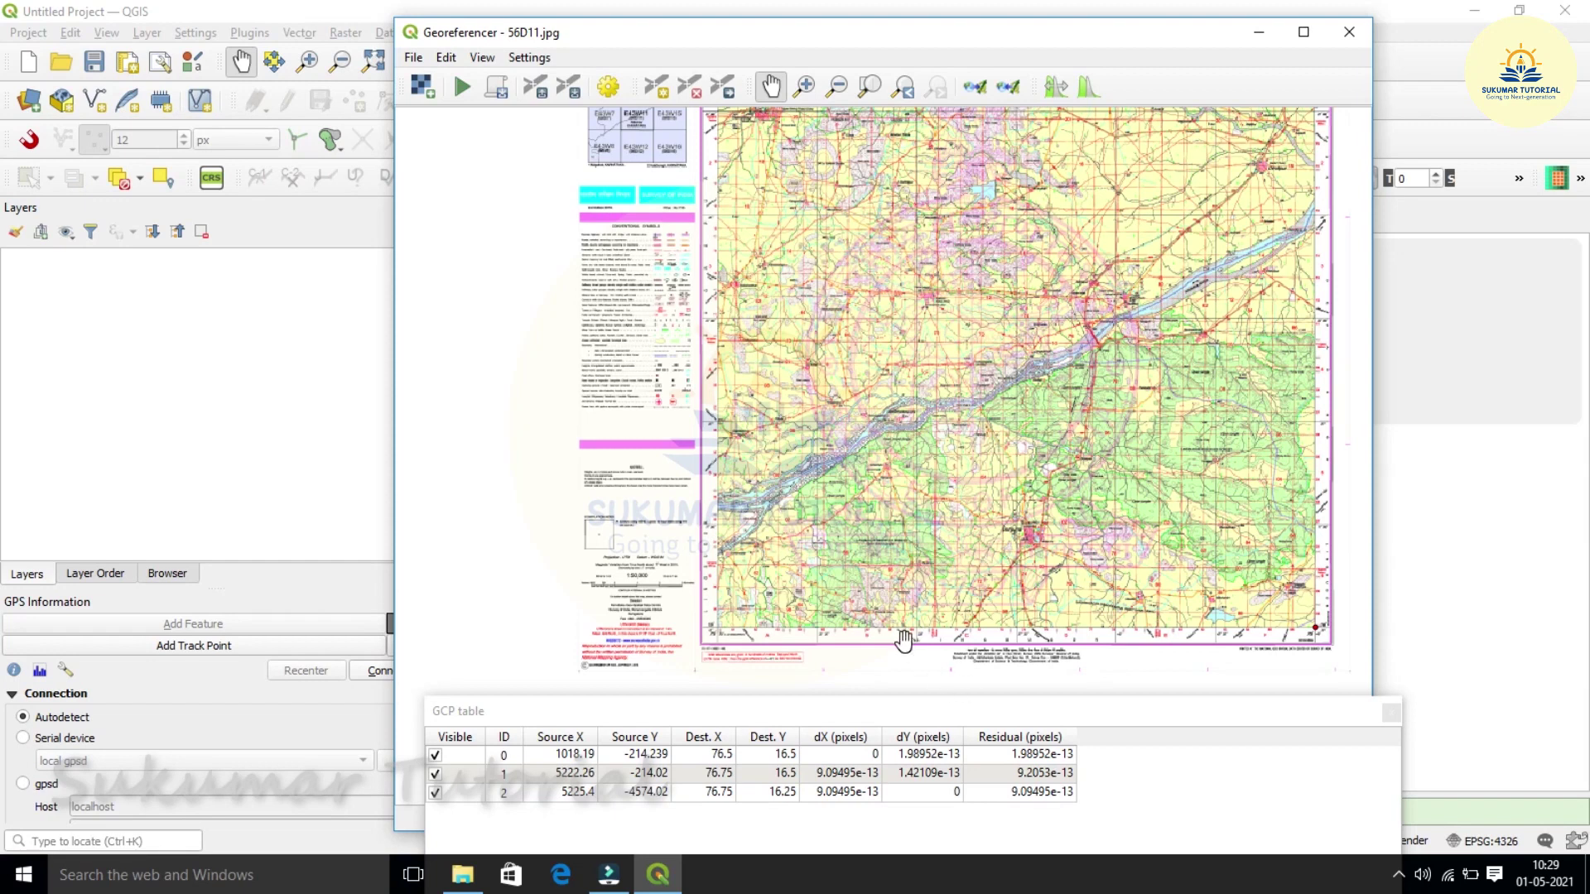
{"action": "left_click", "coordinate": [804, 86]}
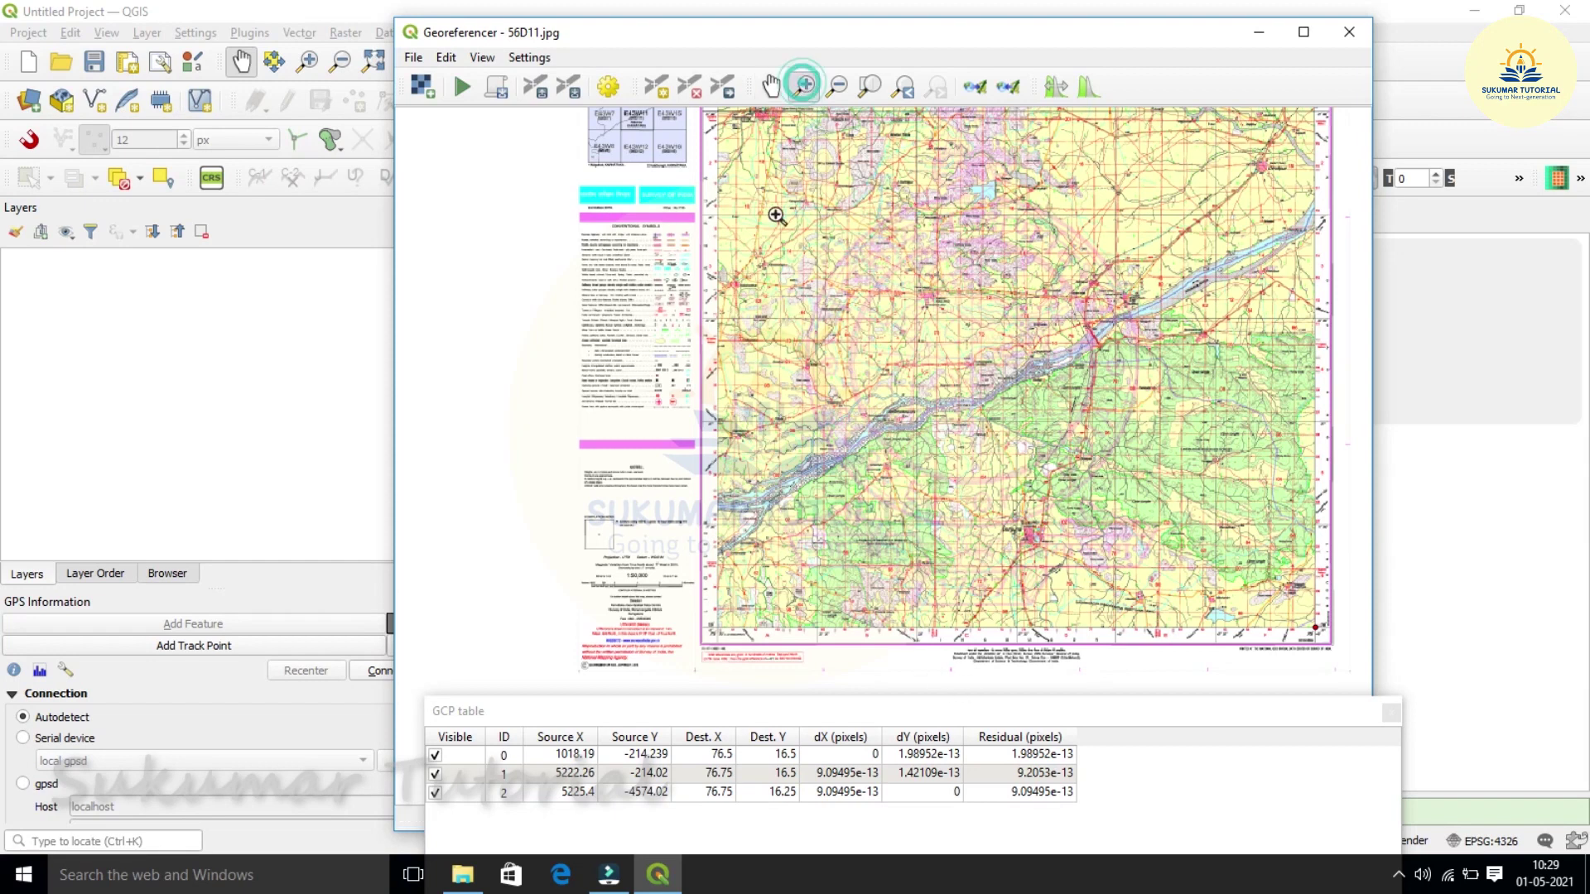
{"action": "left_click_drag", "start_coordinate": [698, 611], "coordinate": [742, 660]}
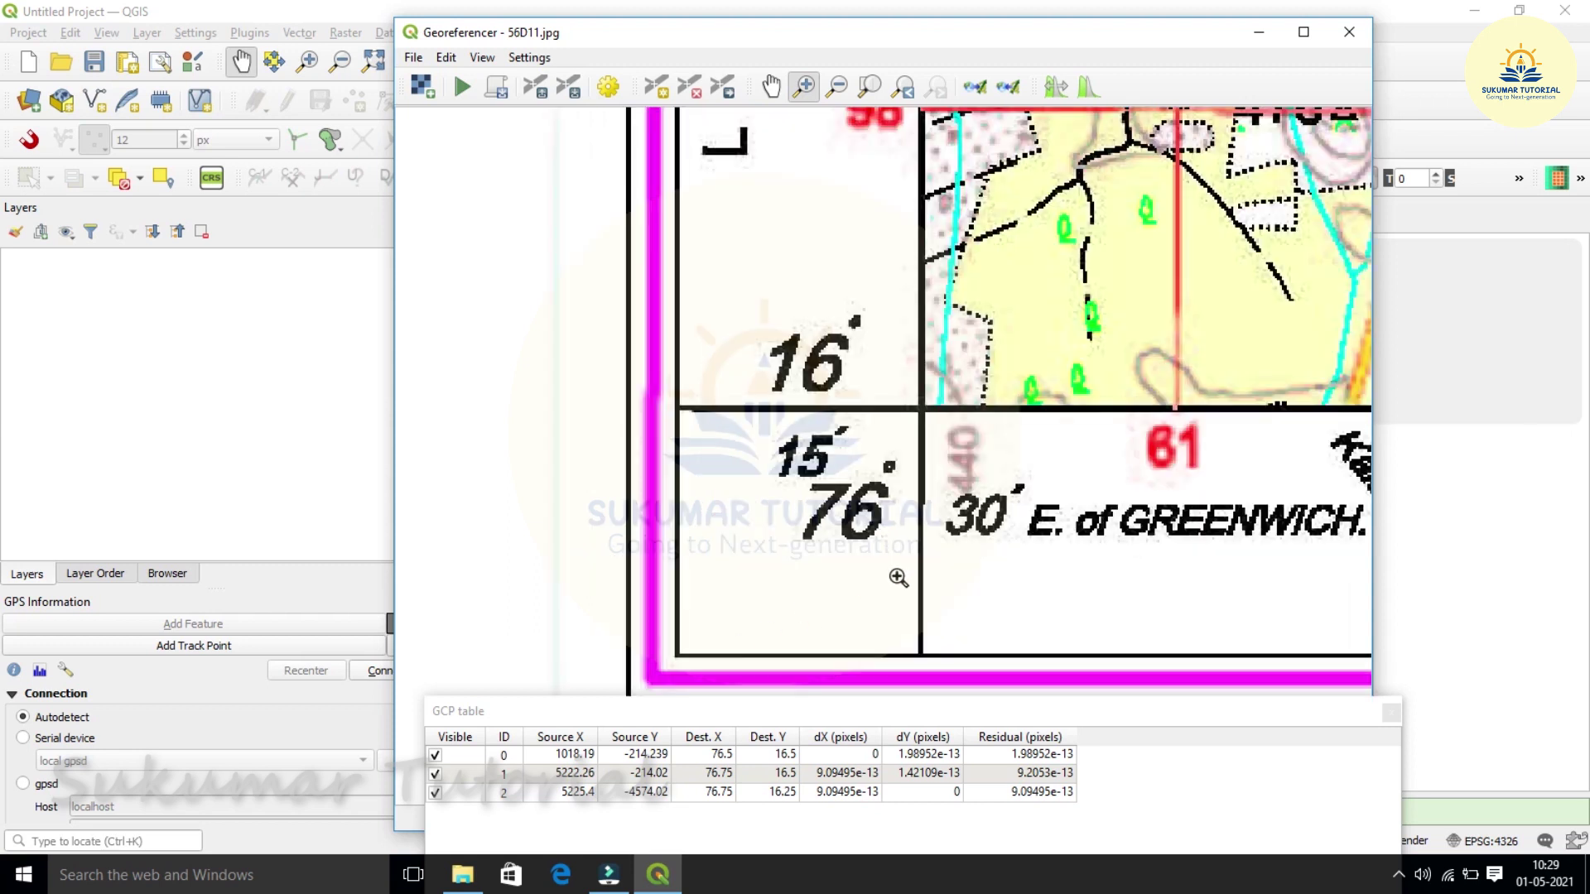
{"action": "left_click_drag", "start_coordinate": [738, 294], "coordinate": [1063, 627]}
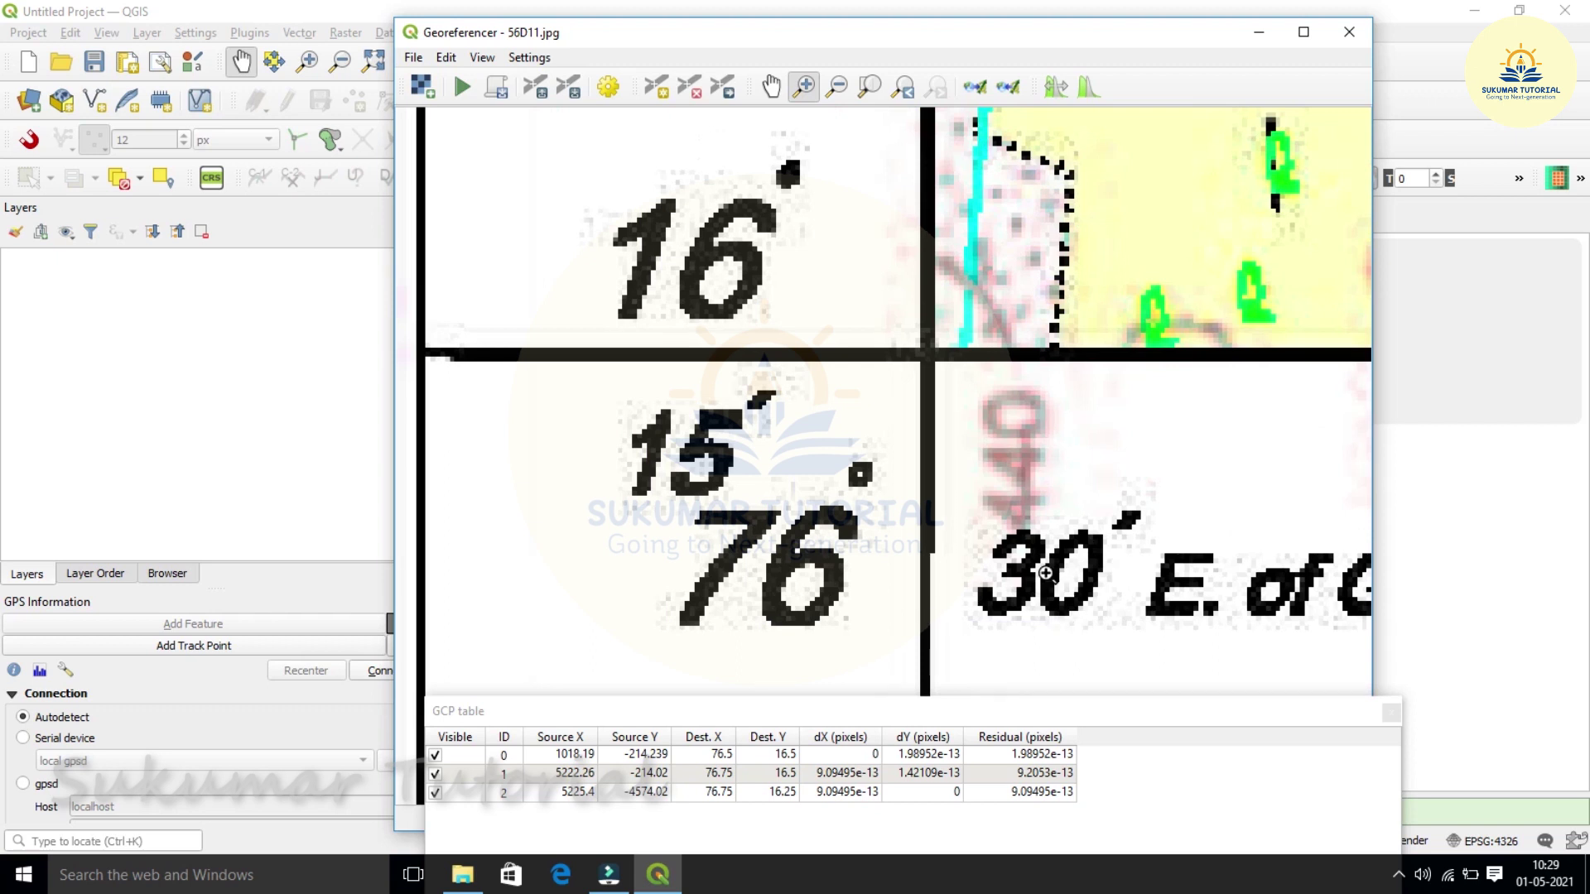
{"action": "left_click", "coordinate": [655, 88]}
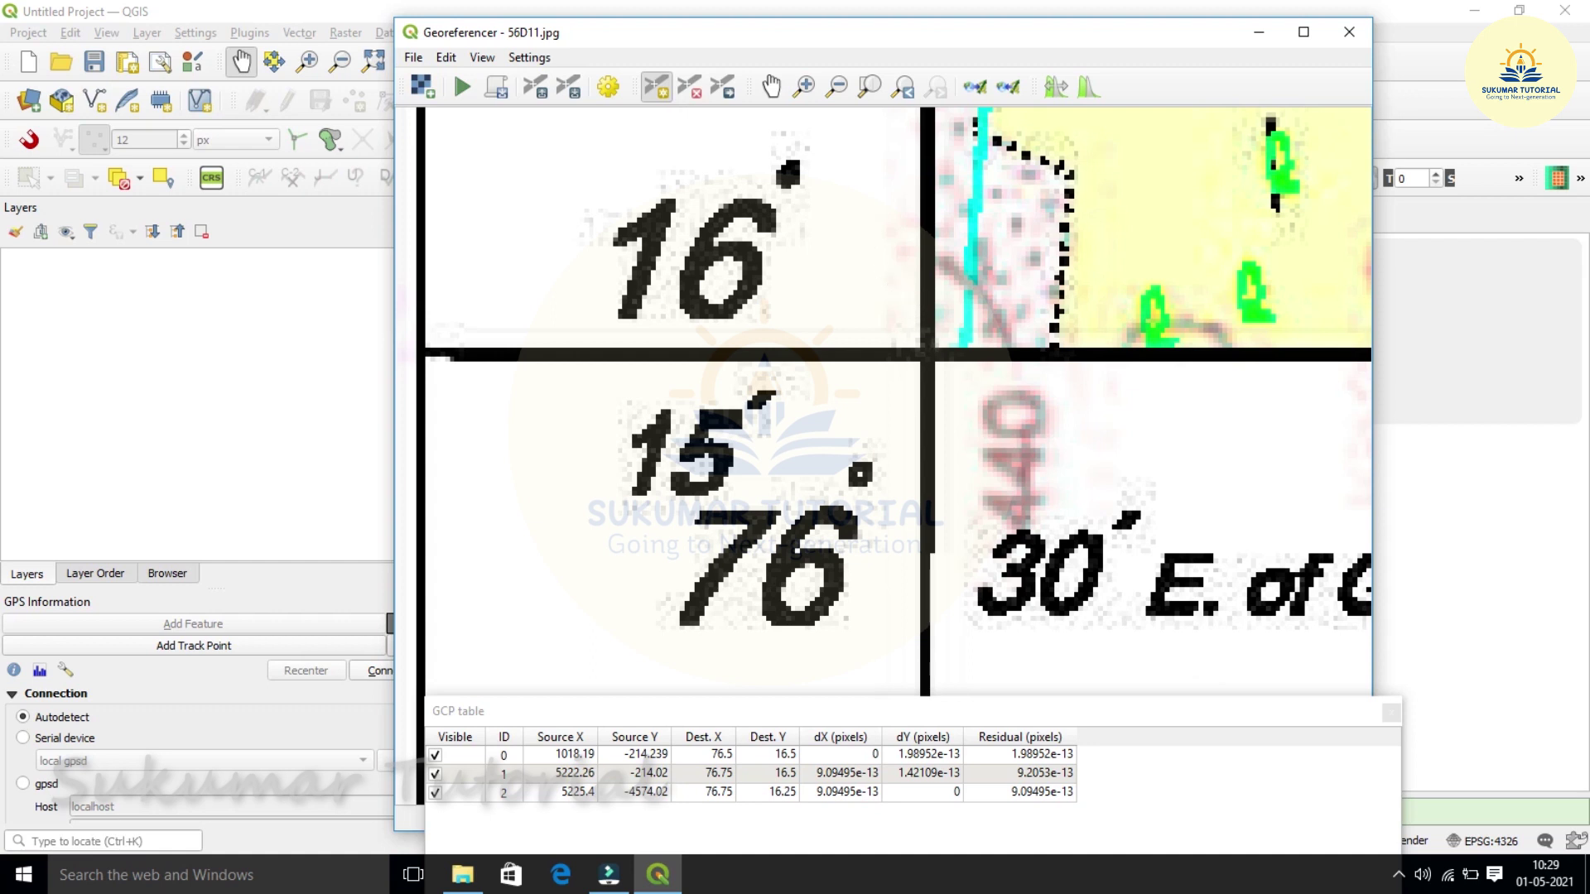
- Mark the bottom-left corner intersection as a control point at 76 30 east, 16 15 north
{"action": "left_click", "coordinate": [929, 354]}
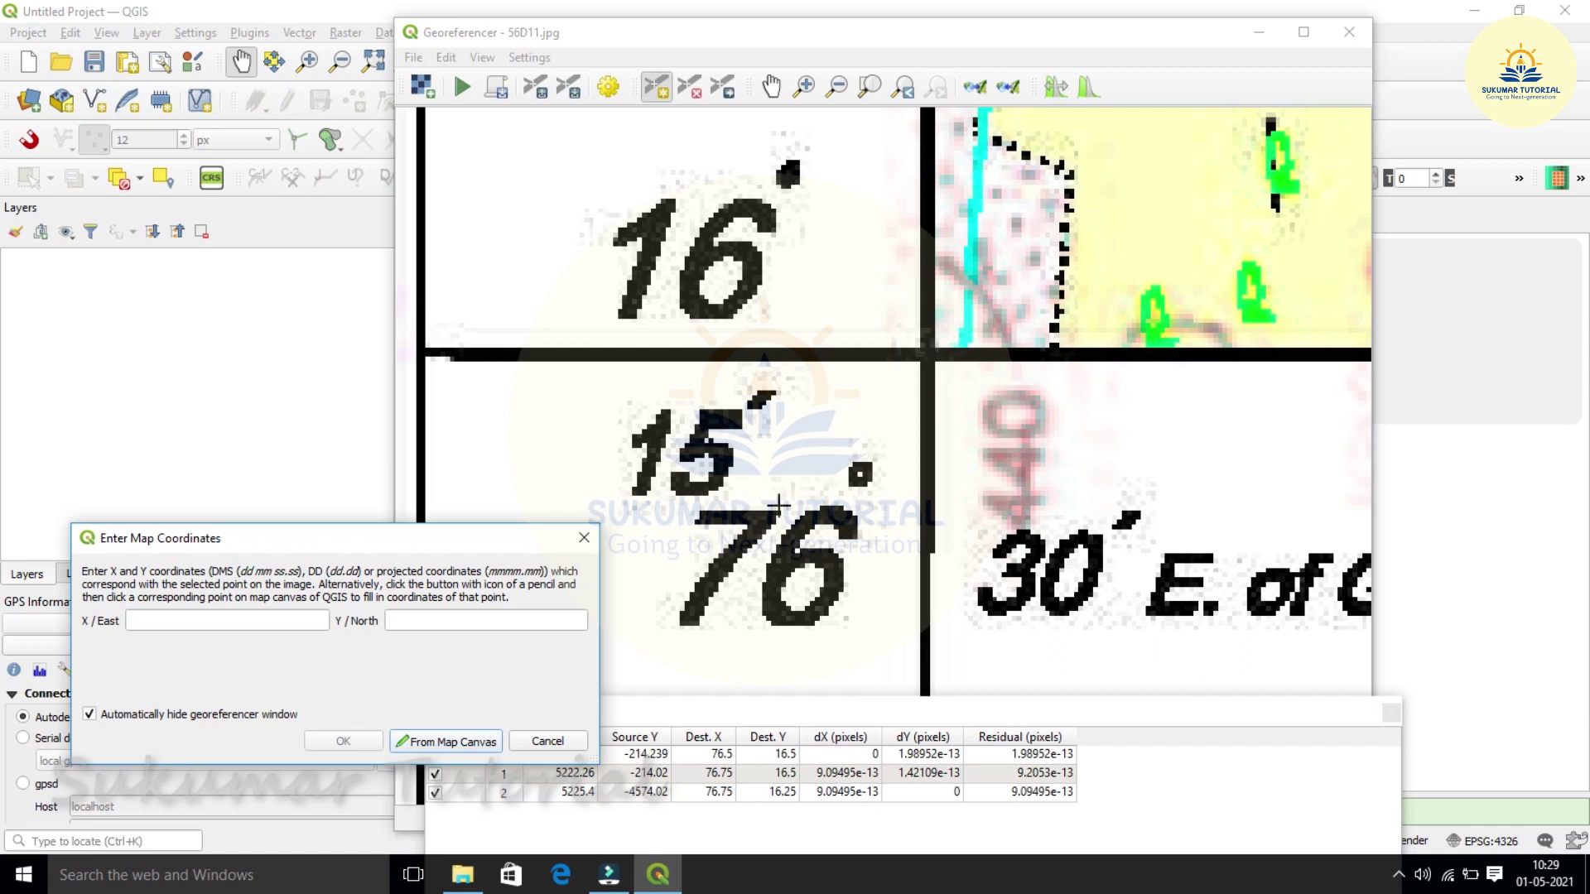
{"action": "left_click", "coordinate": [140, 622]}
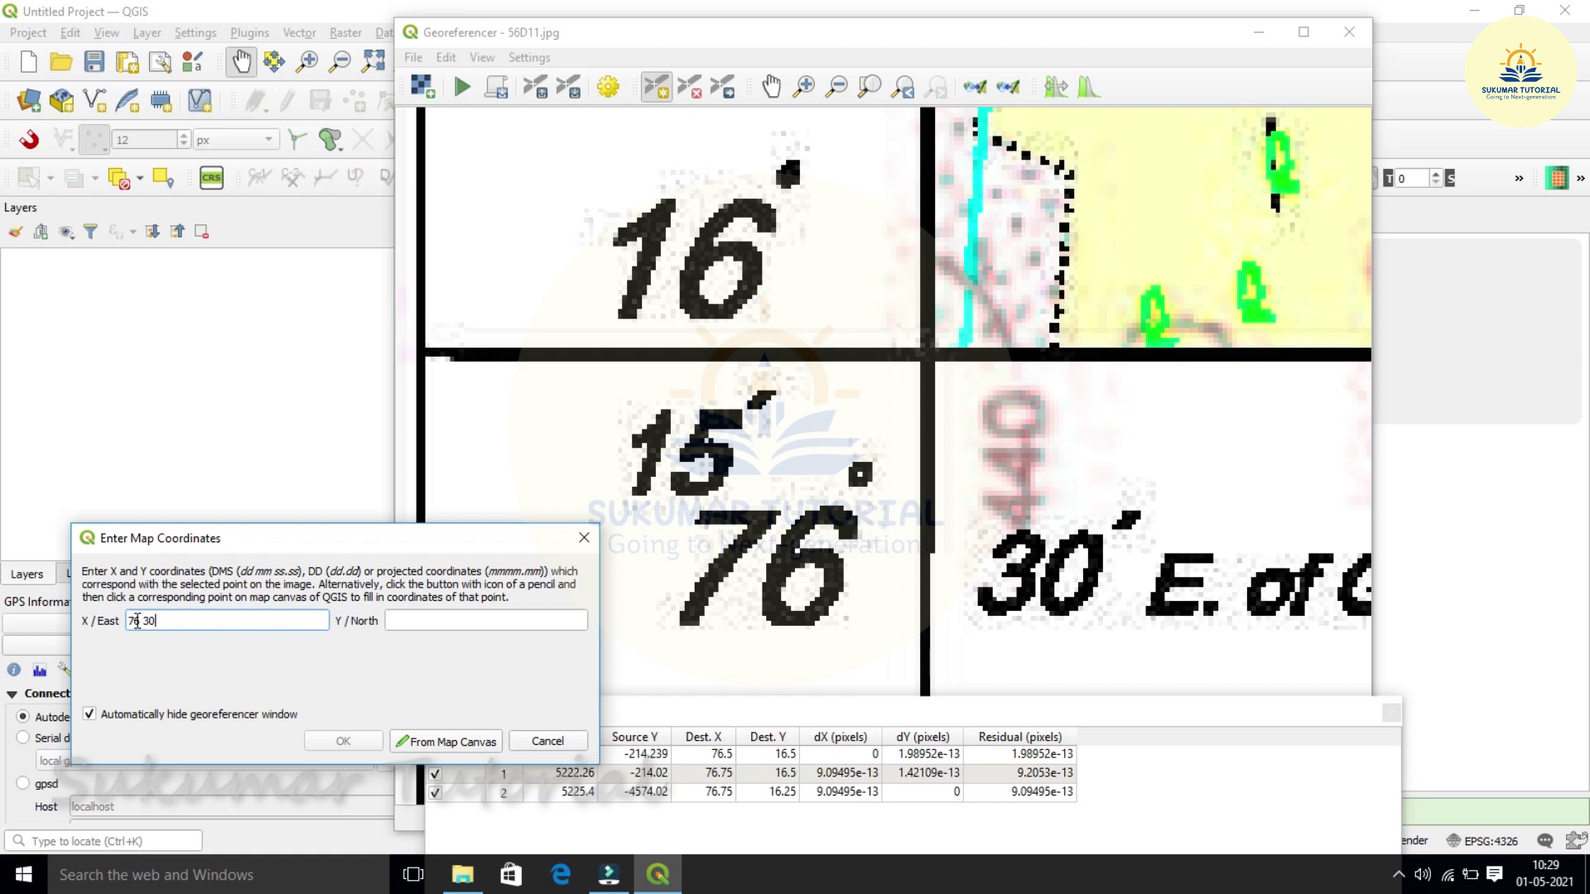
{"action": "left_click", "coordinate": [394, 622]}
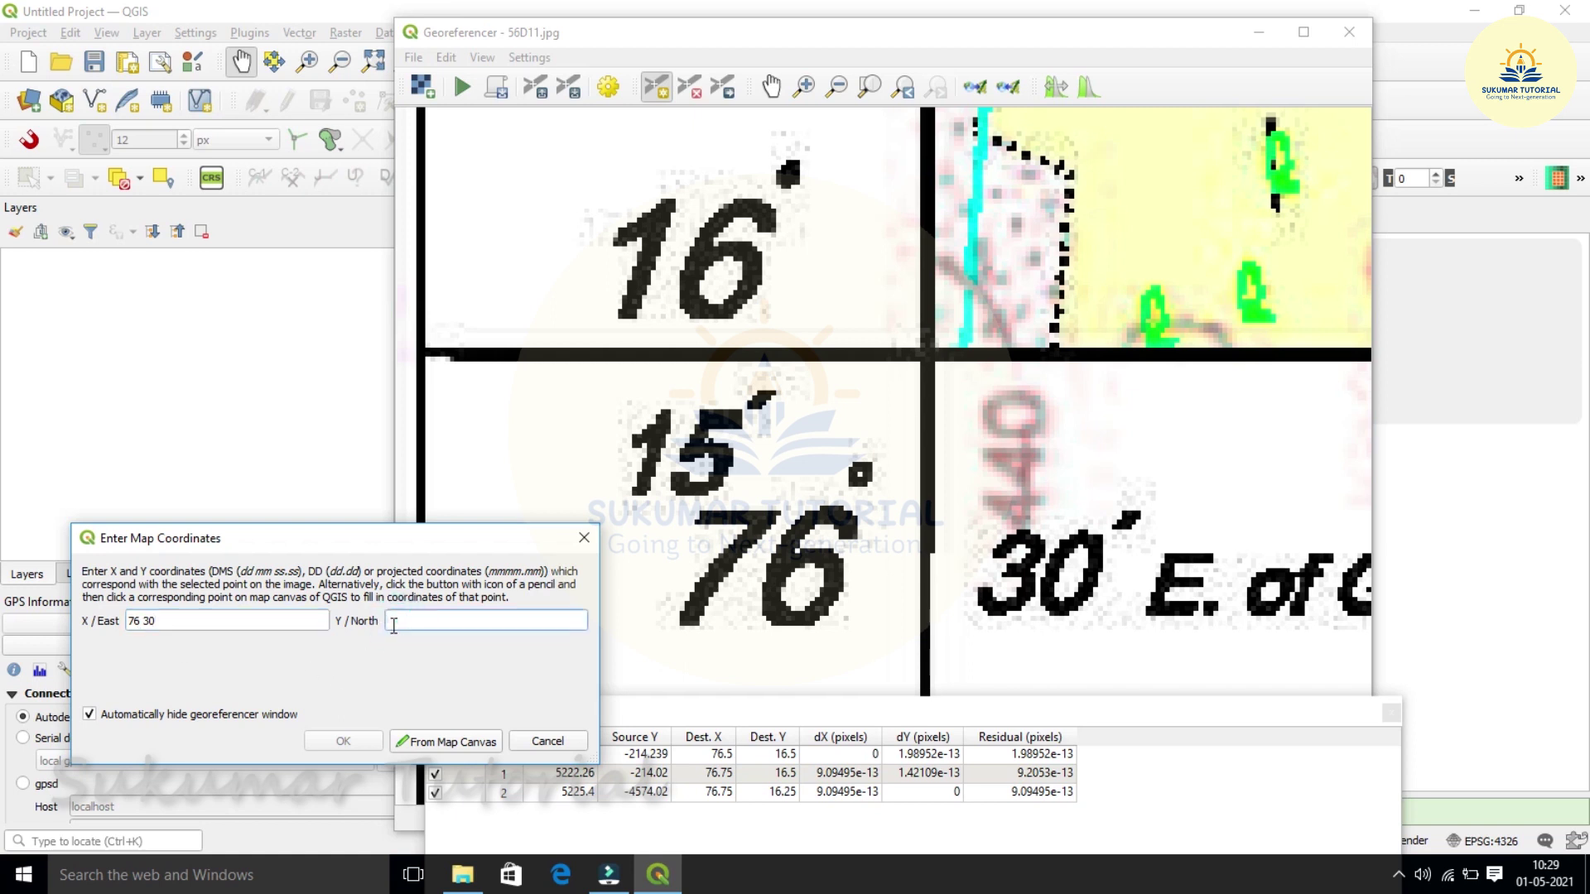
{"action": "type", "text": "16 15"}
{"action": "left_click", "coordinate": [351, 743]}
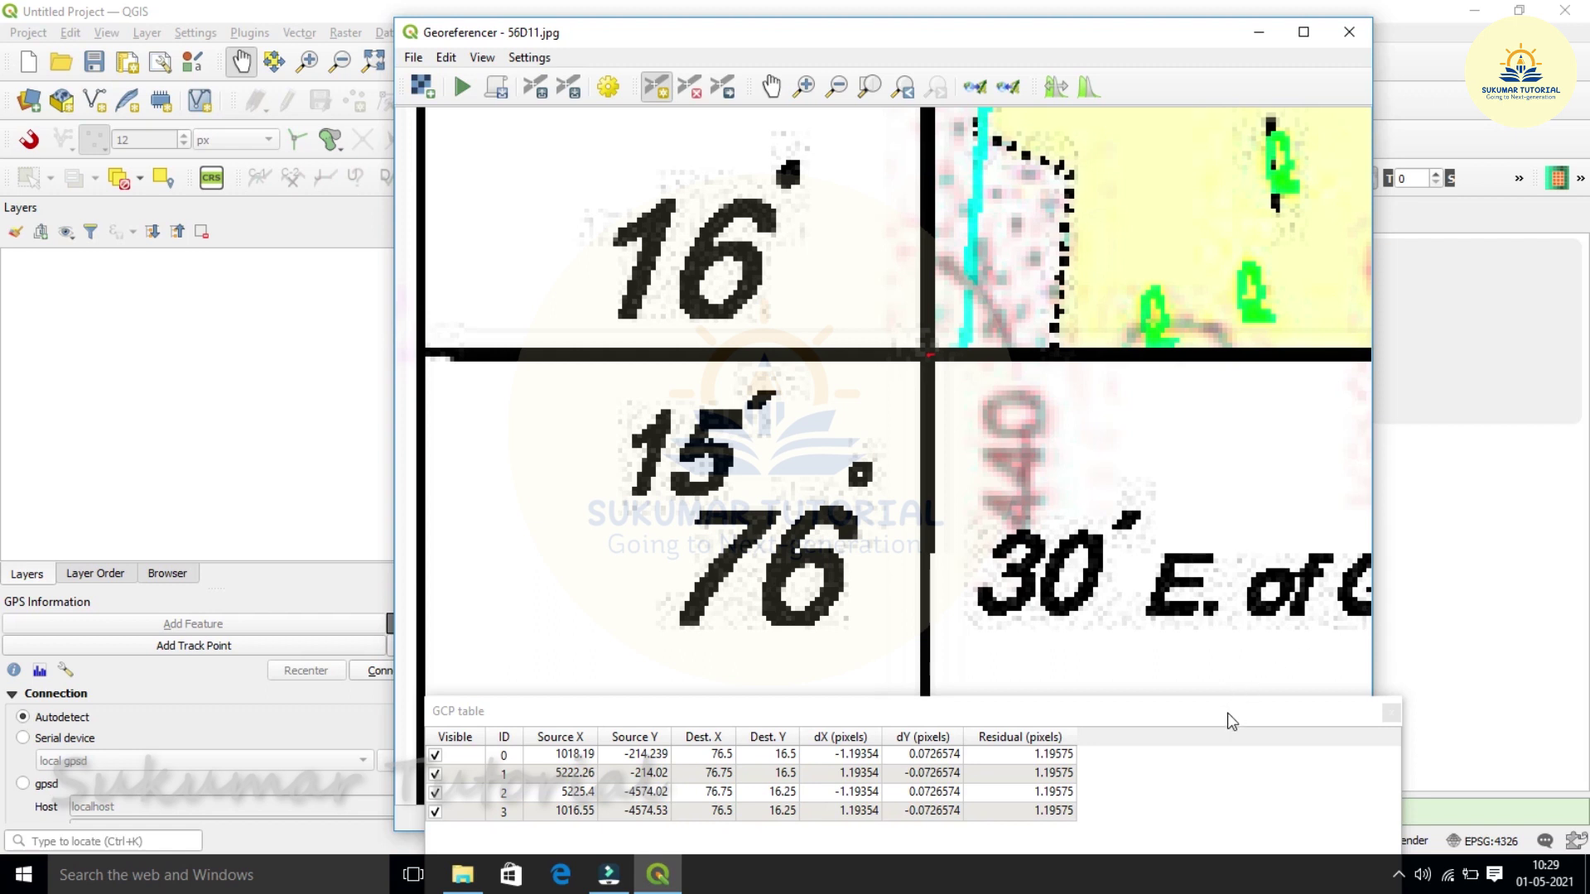
- Undock the GCP table so it floats above the Georeferencer window
{"action": "left_click_drag", "start_coordinate": [1232, 721], "coordinate": [1265, 638]}
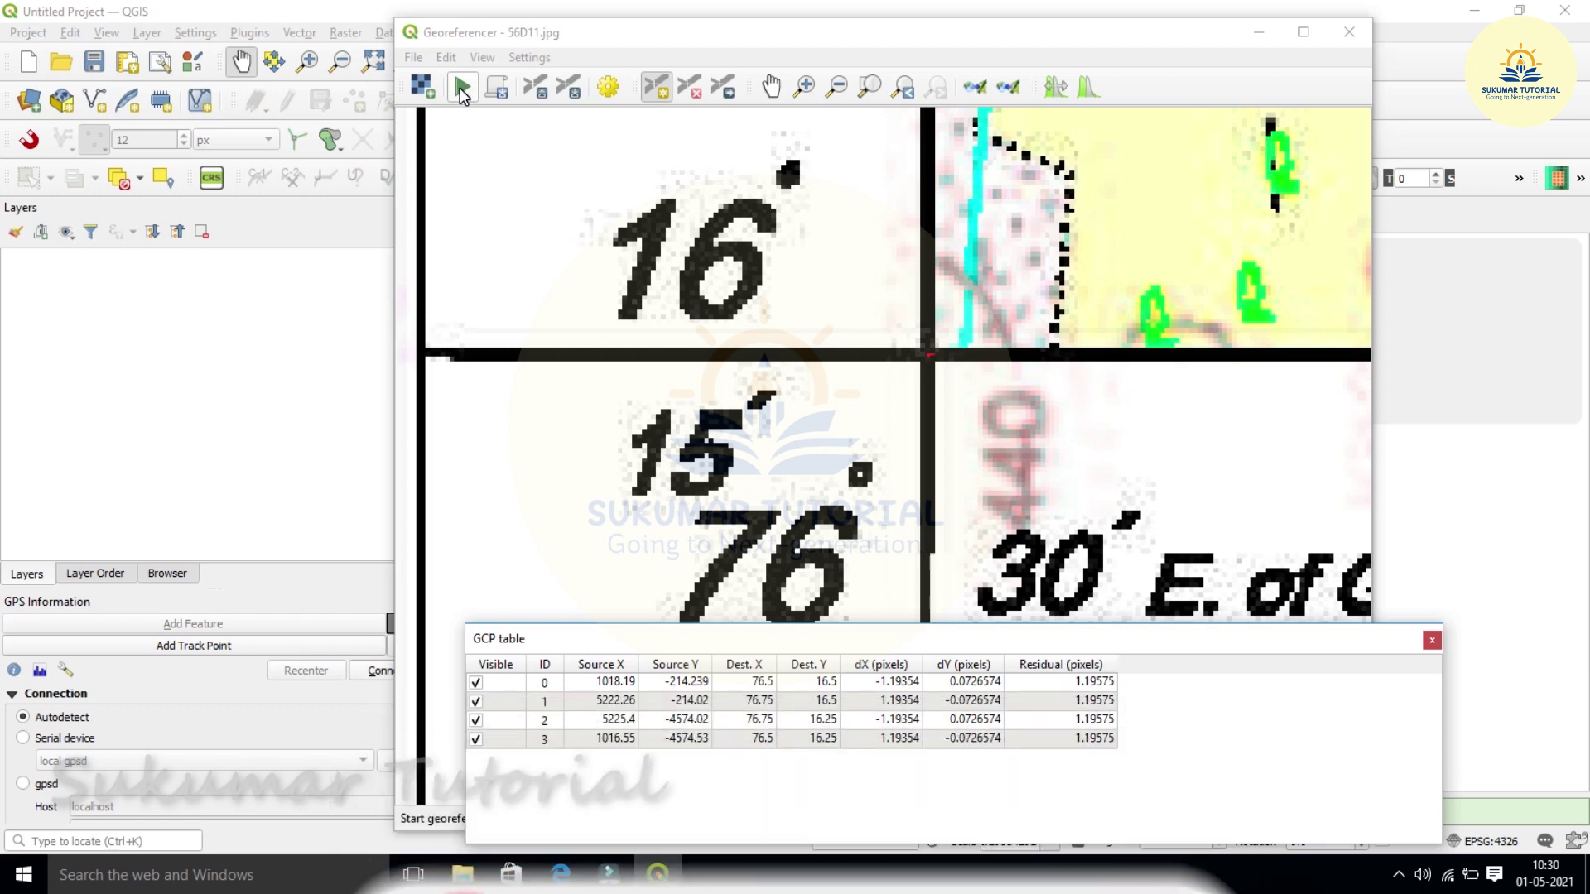
- Run georeferencing on sheet 56D11 and minimize the Georeferencer window
{"action": "left_click", "coordinate": [462, 86]}
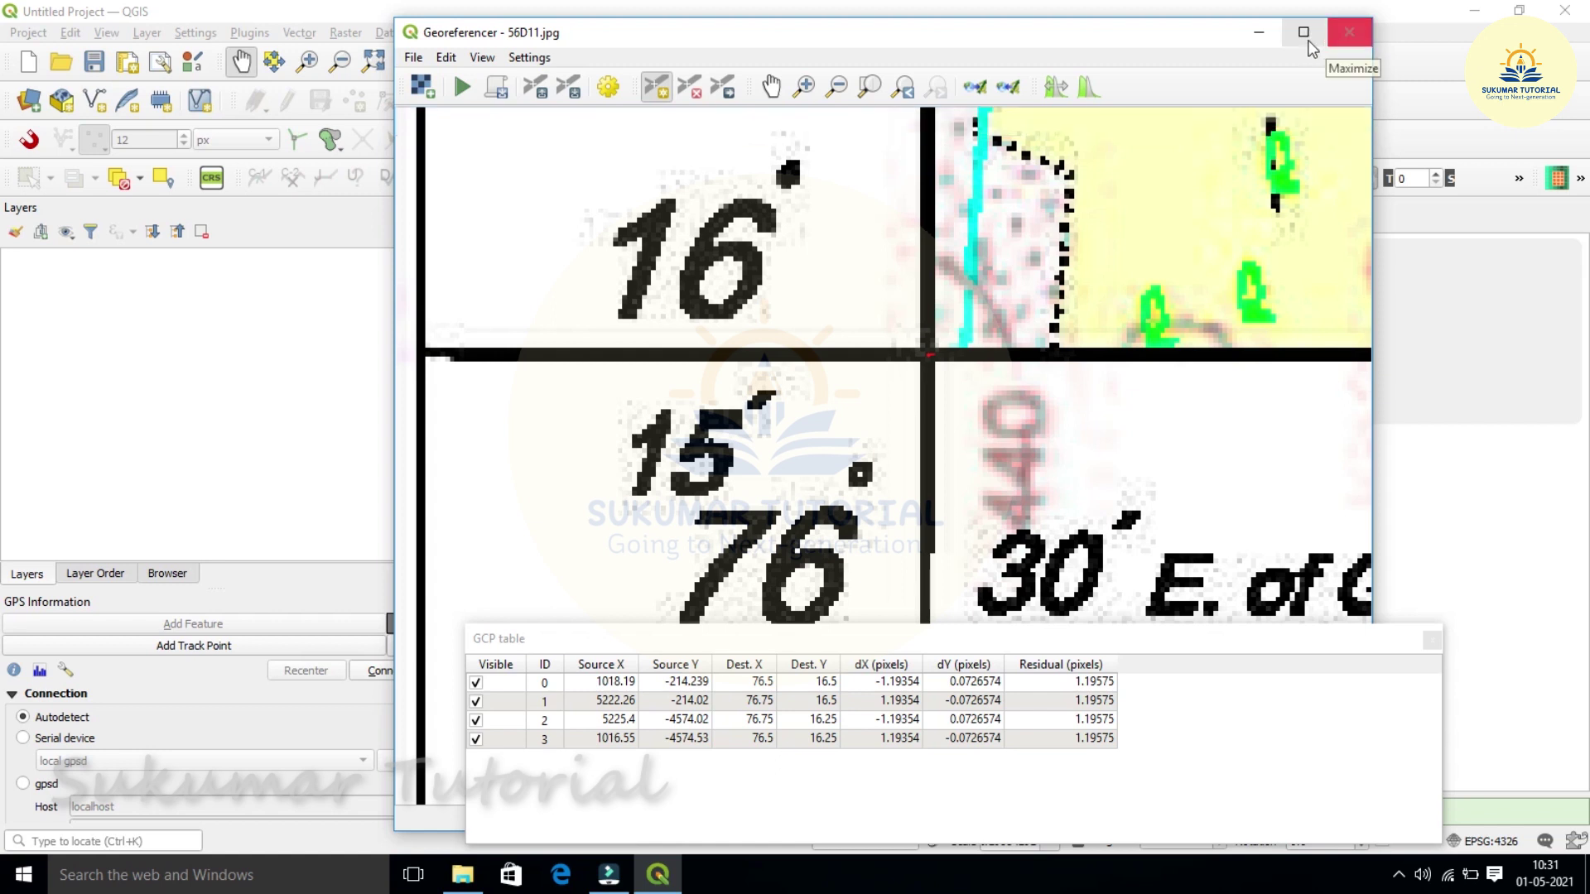
{"action": "left_click", "coordinate": [1261, 34]}
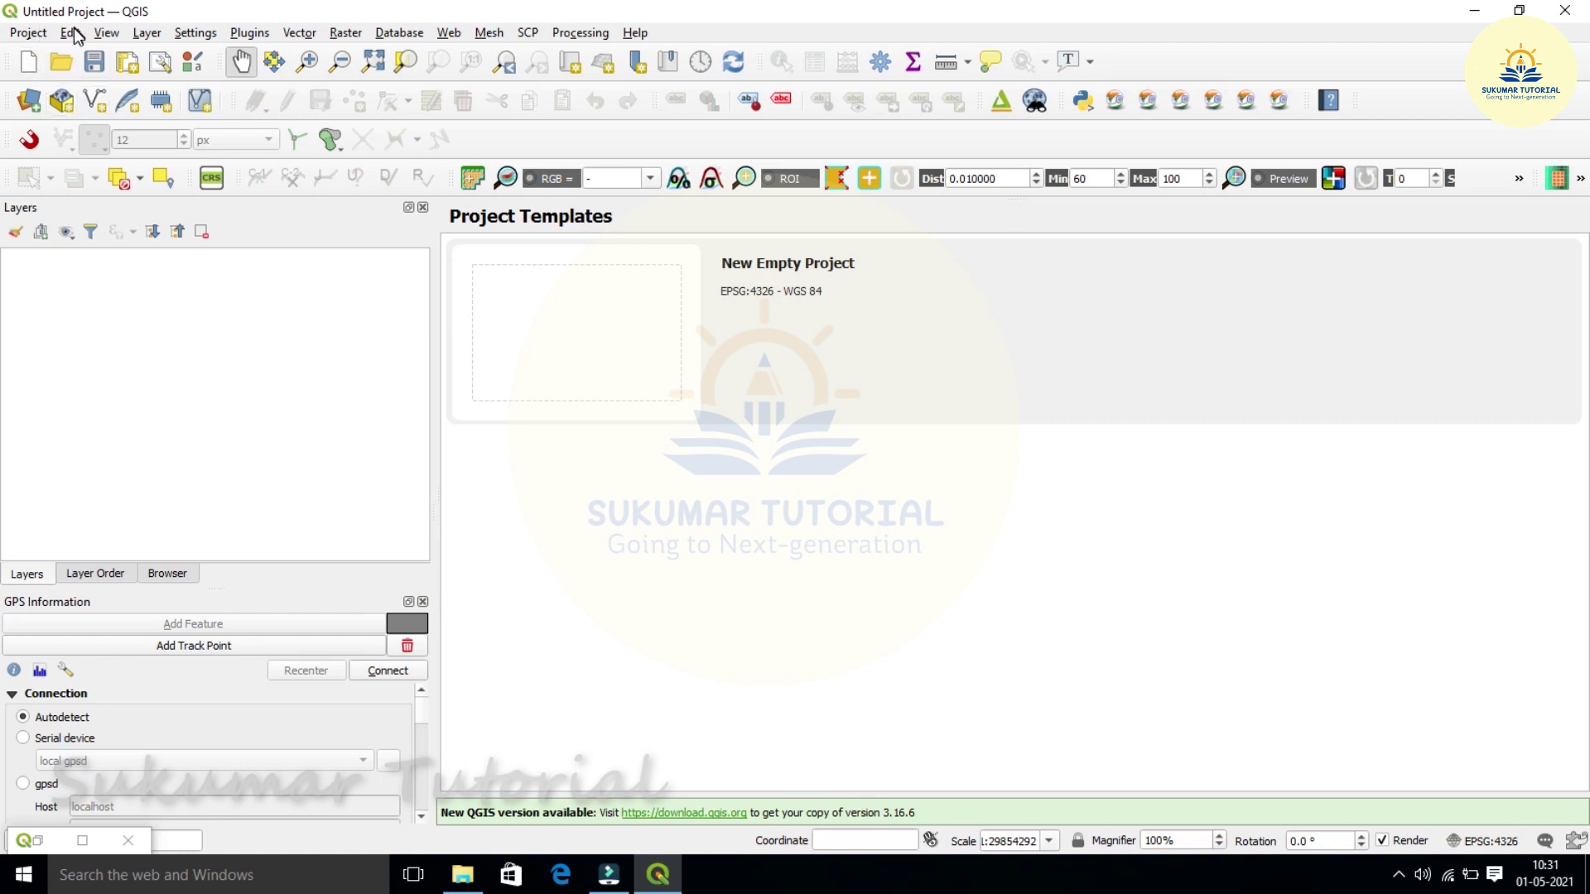
- Add 56D11_modified.tif to the project as a raster layer through Layer > Add Layer
{"action": "left_click", "coordinate": [147, 33]}
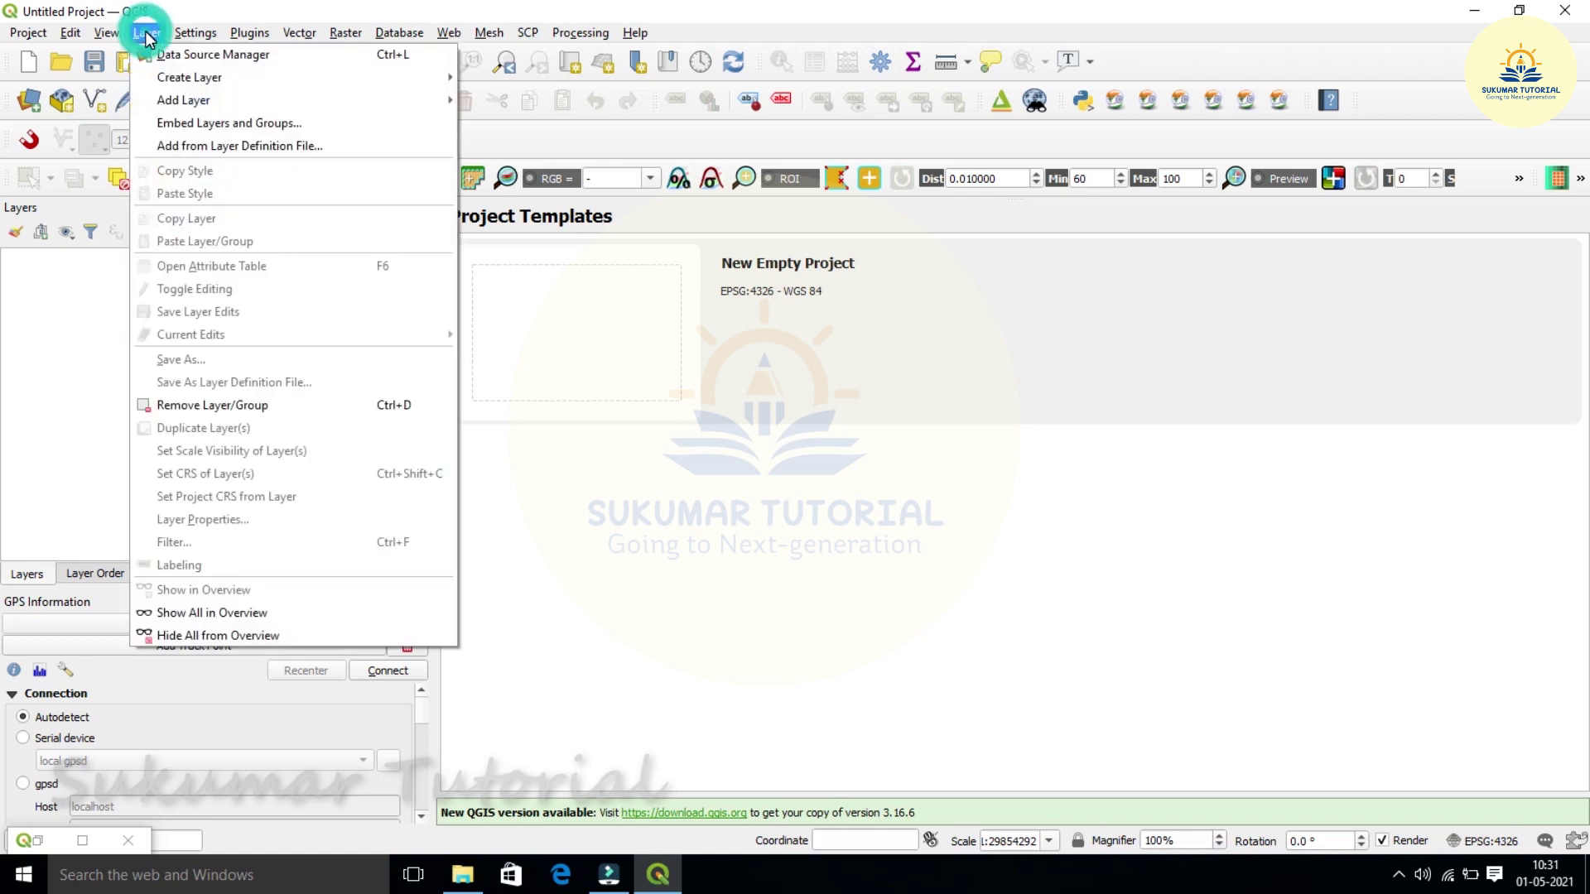
{"action": "mouse_move", "coordinate": [187, 99]}
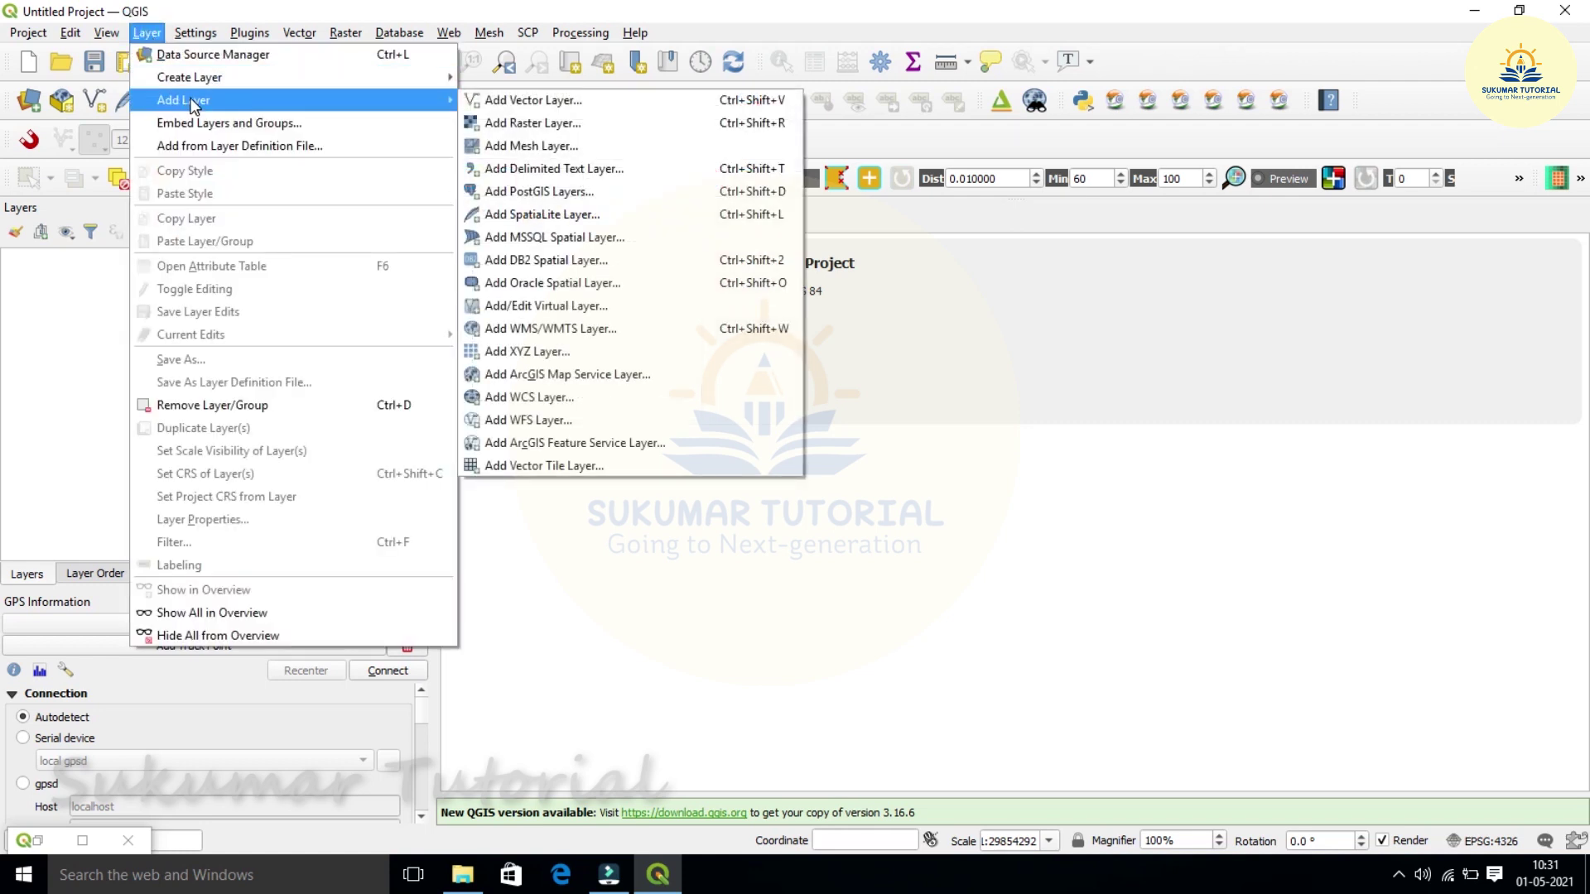
{"action": "left_click", "coordinate": [530, 125]}
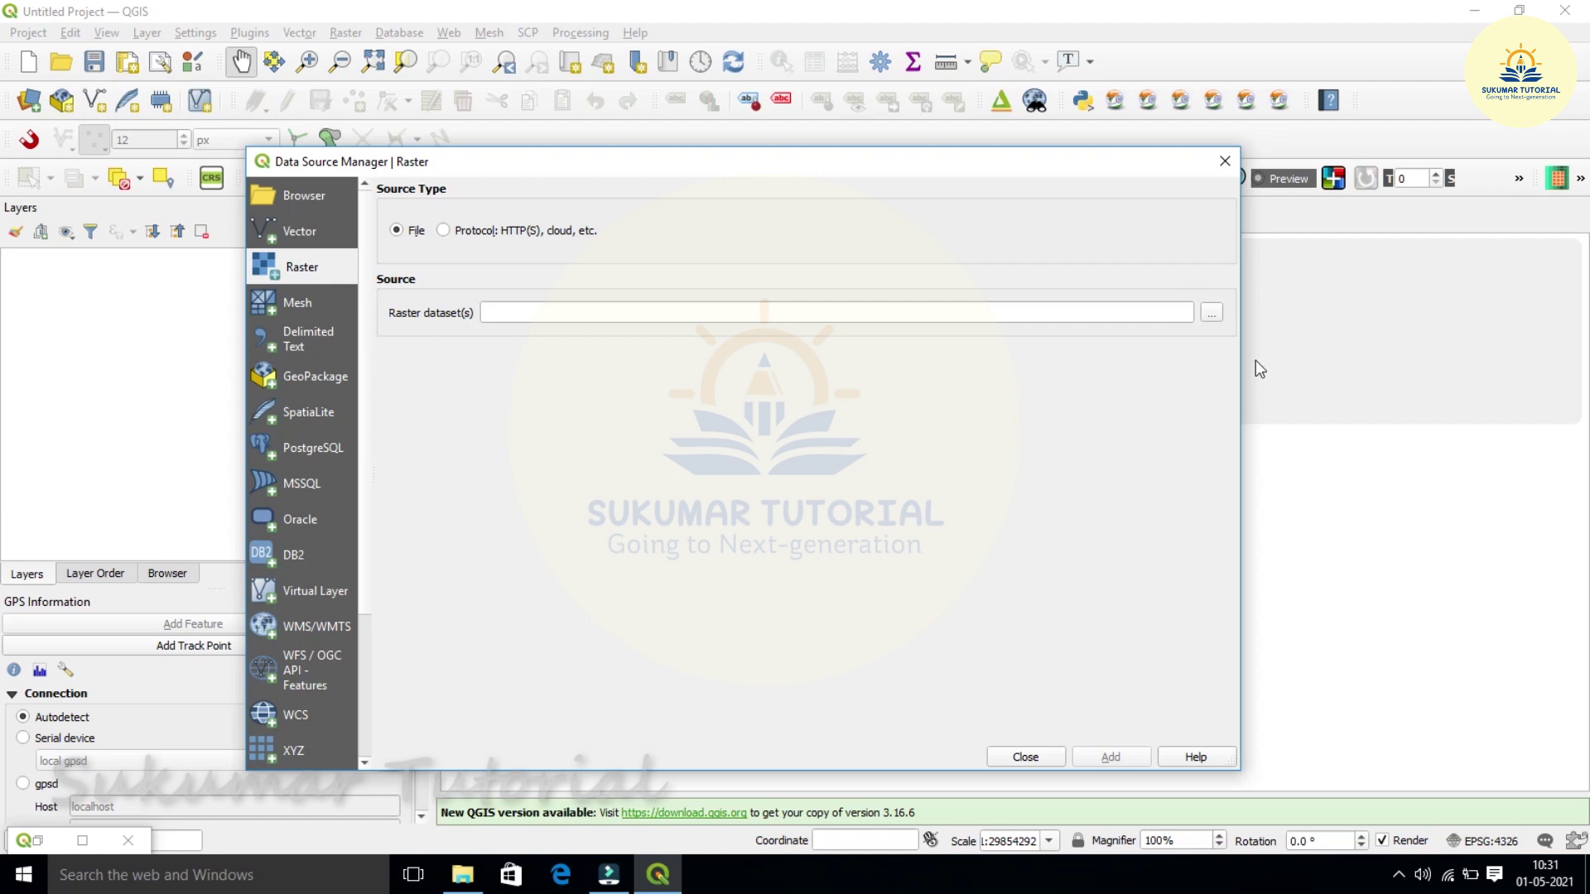
{"action": "left_click", "coordinate": [1211, 313]}
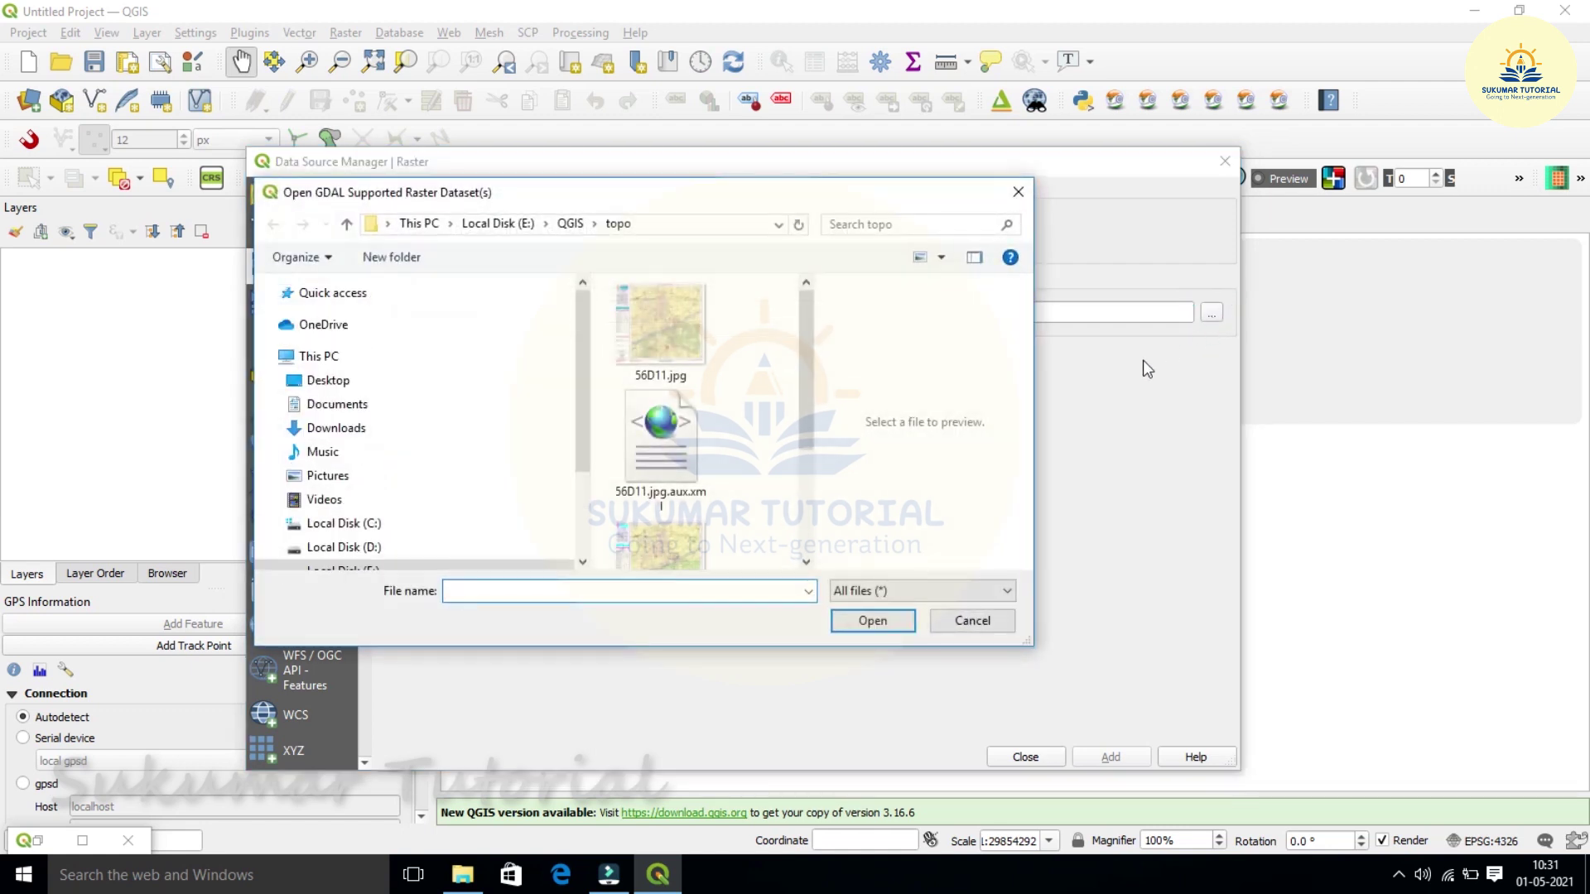
{"action": "left_click_drag", "start_coordinate": [803, 401], "coordinate": [802, 475]}
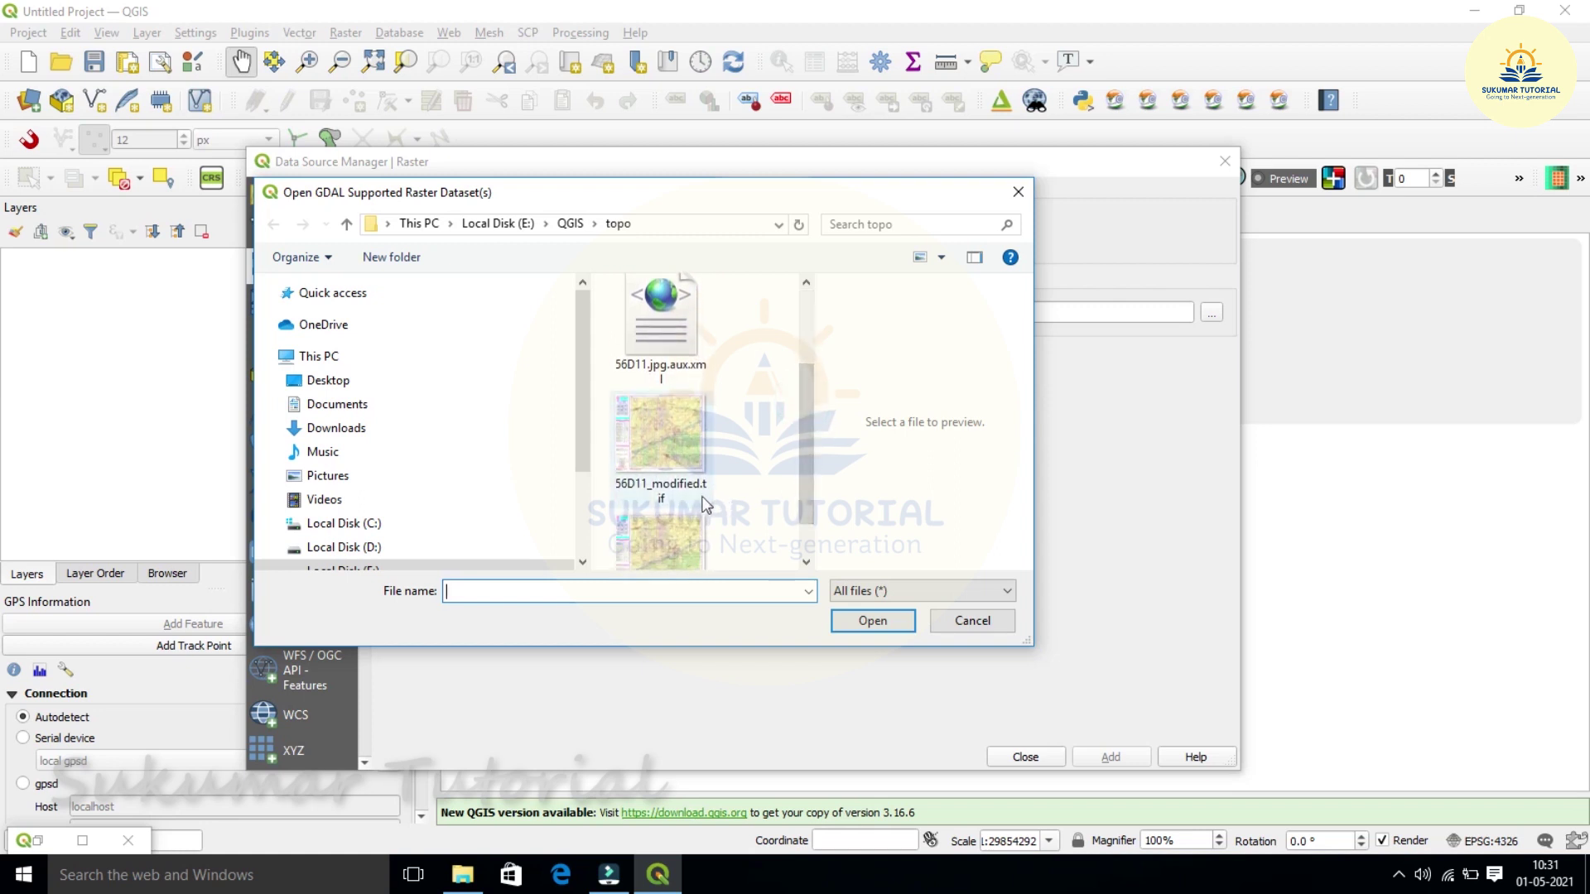
{"action": "left_click", "coordinate": [655, 460]}
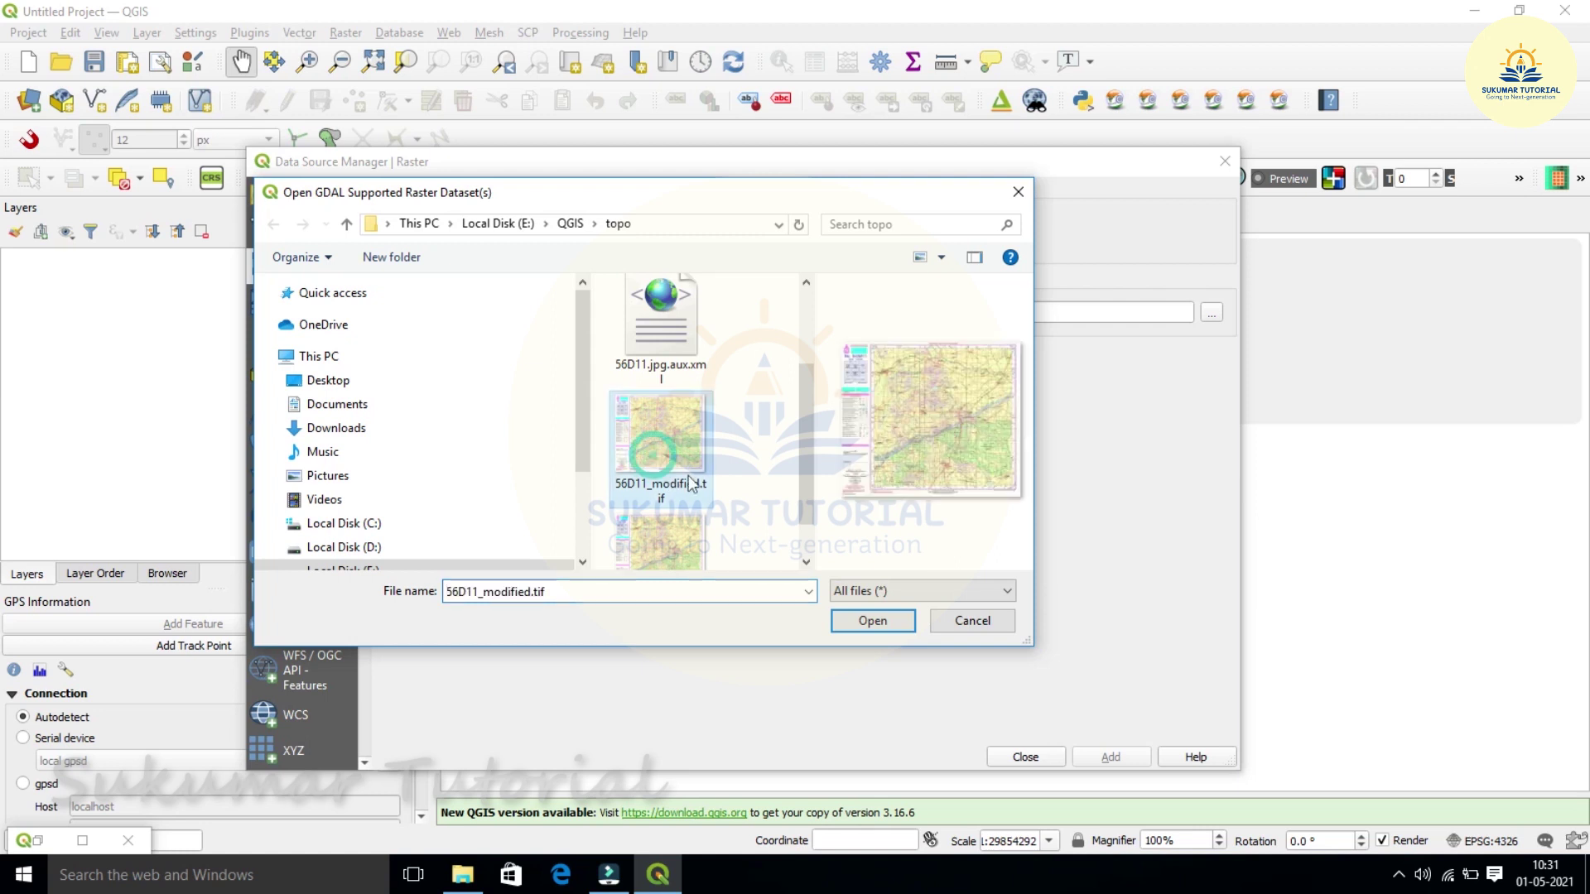
{"action": "left_click", "coordinate": [871, 628]}
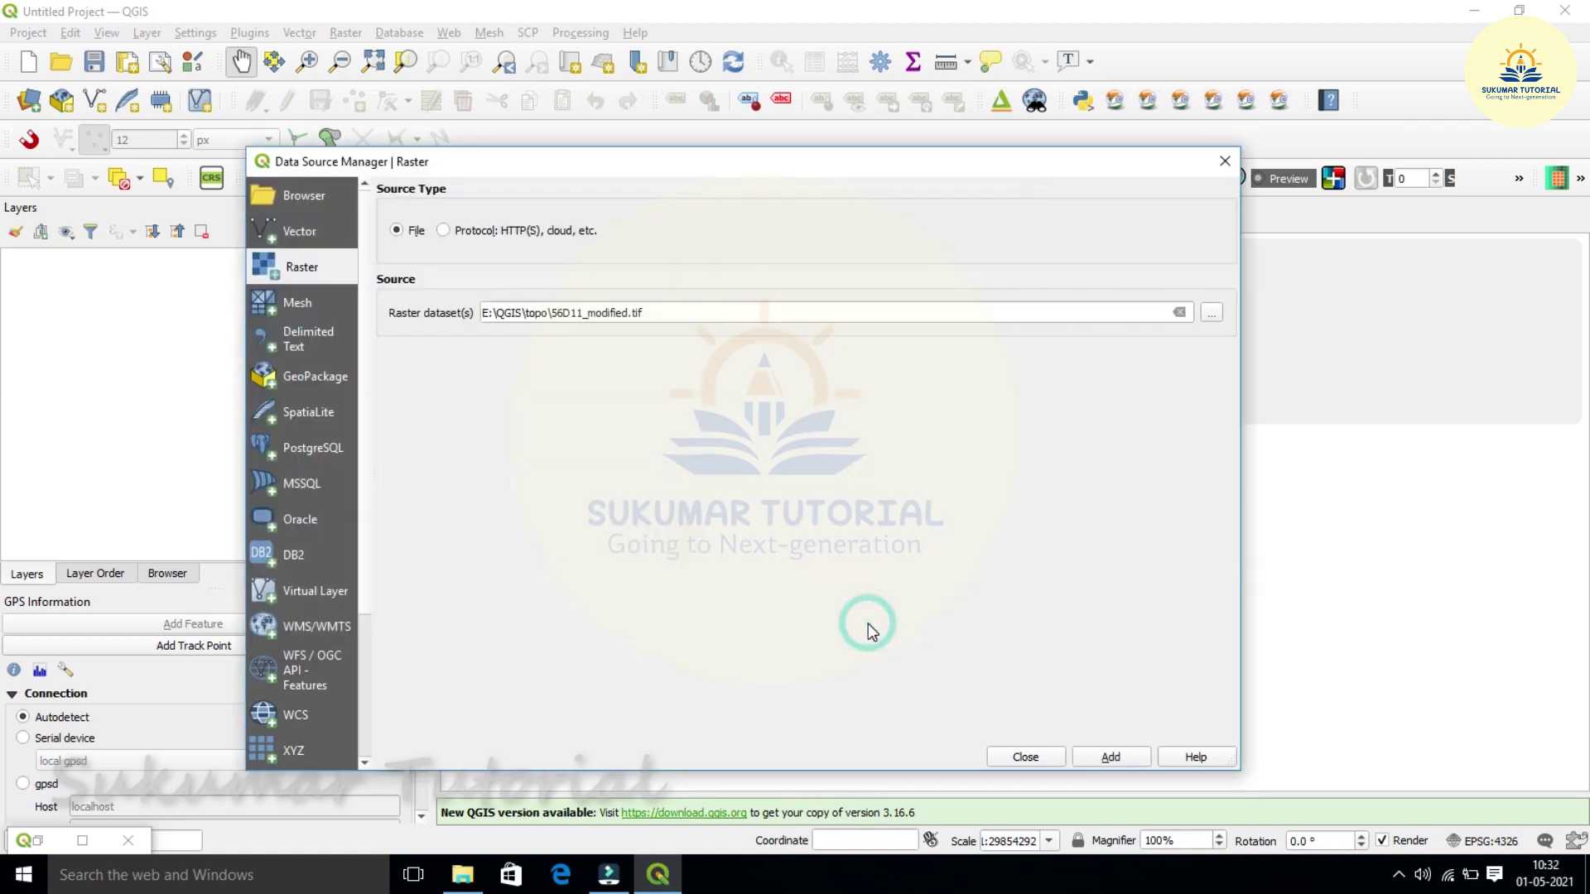
{"action": "left_click", "coordinate": [1112, 759]}
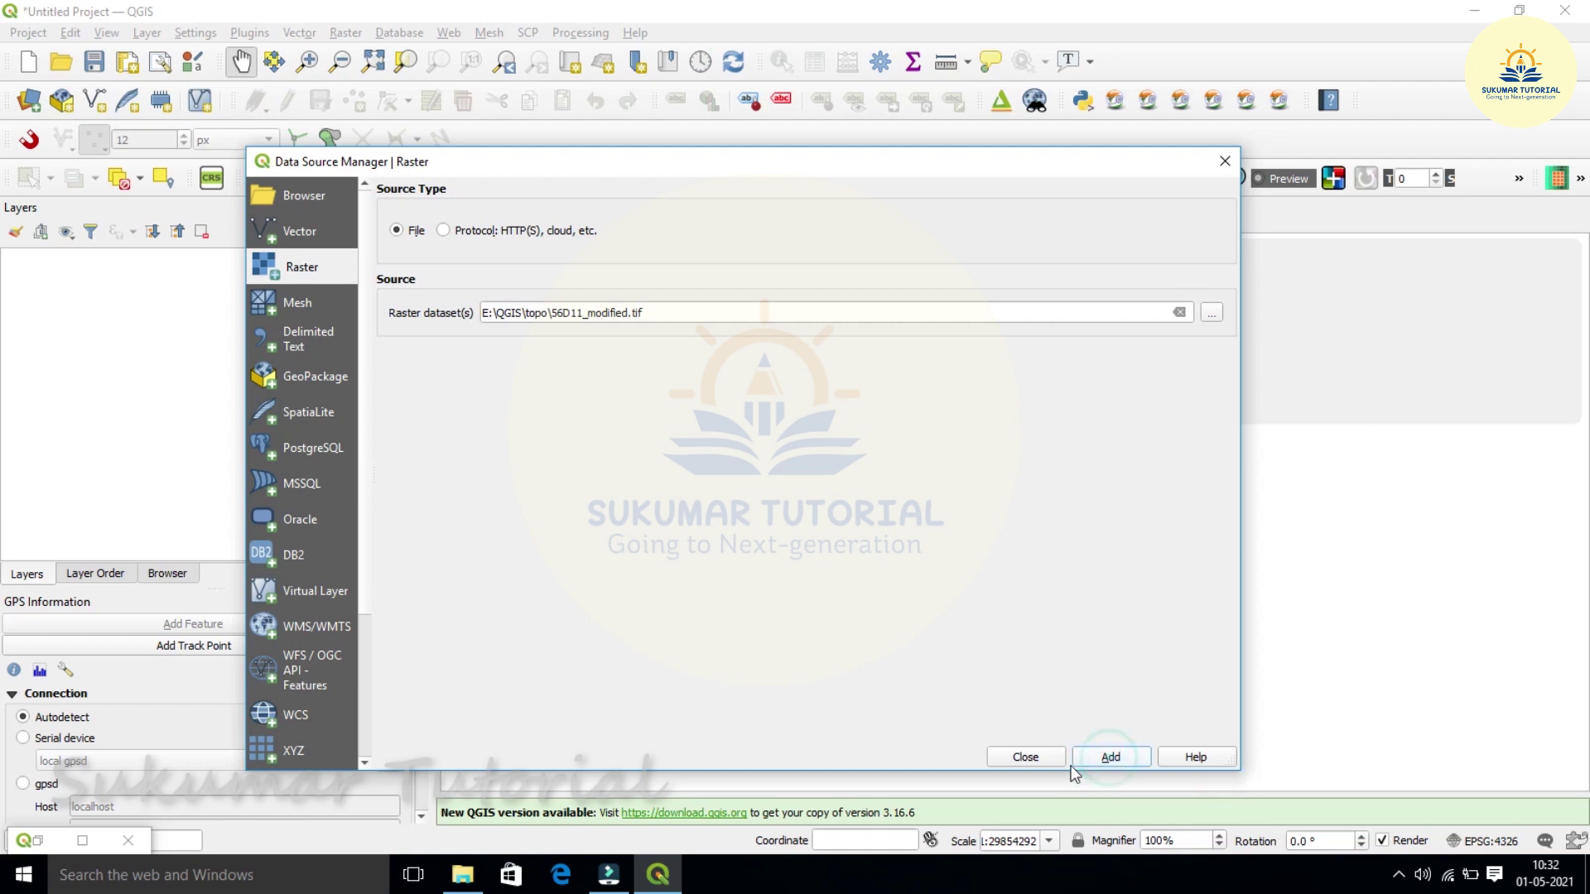
{"action": "left_click", "coordinate": [1027, 757]}
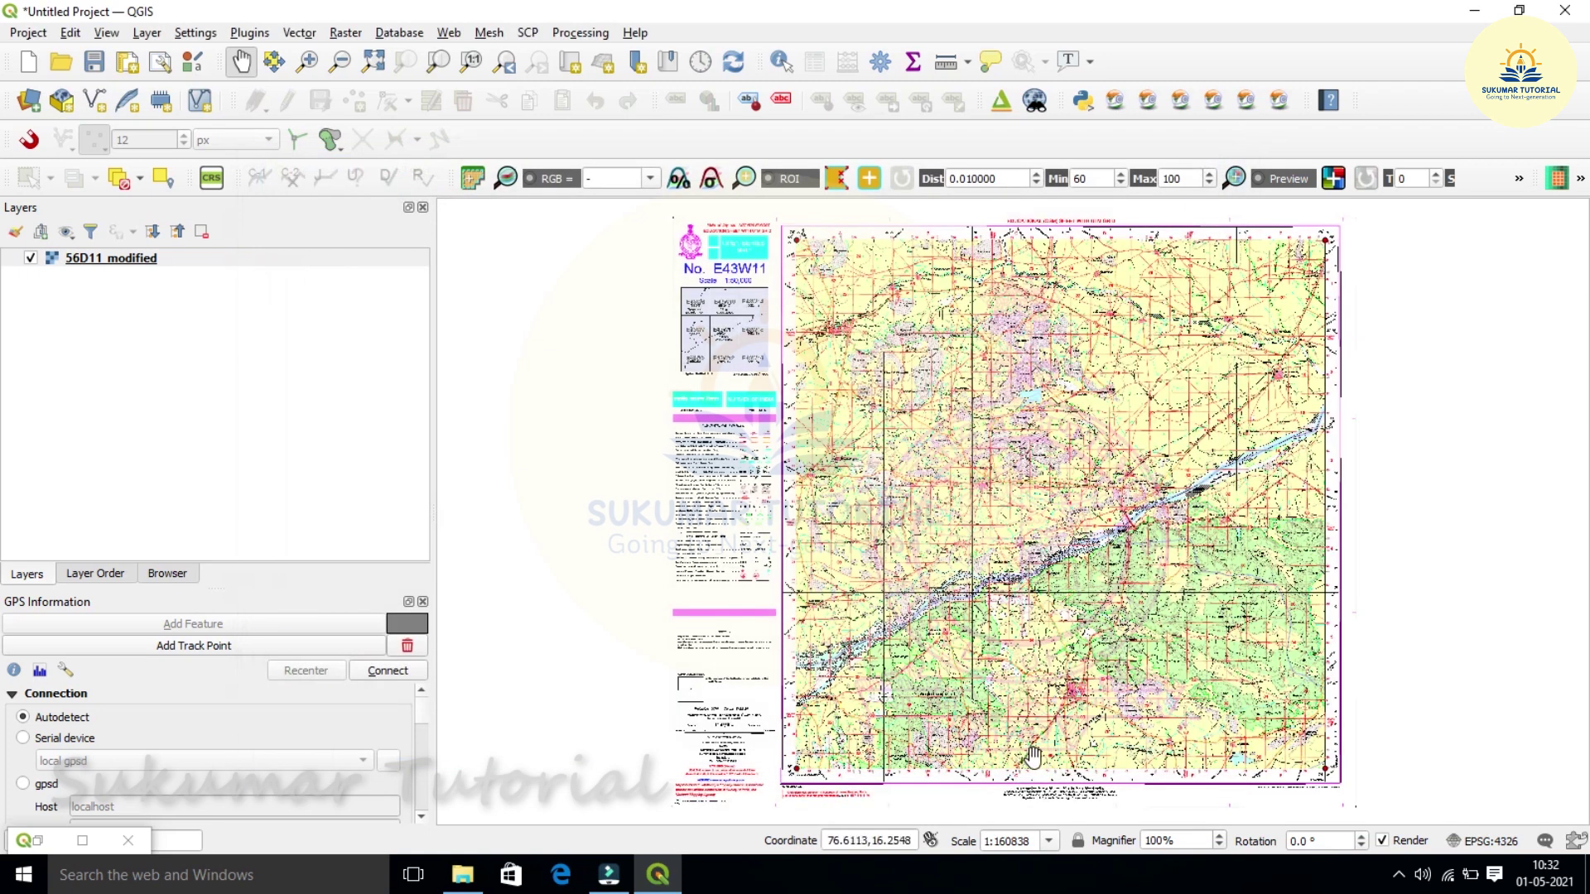